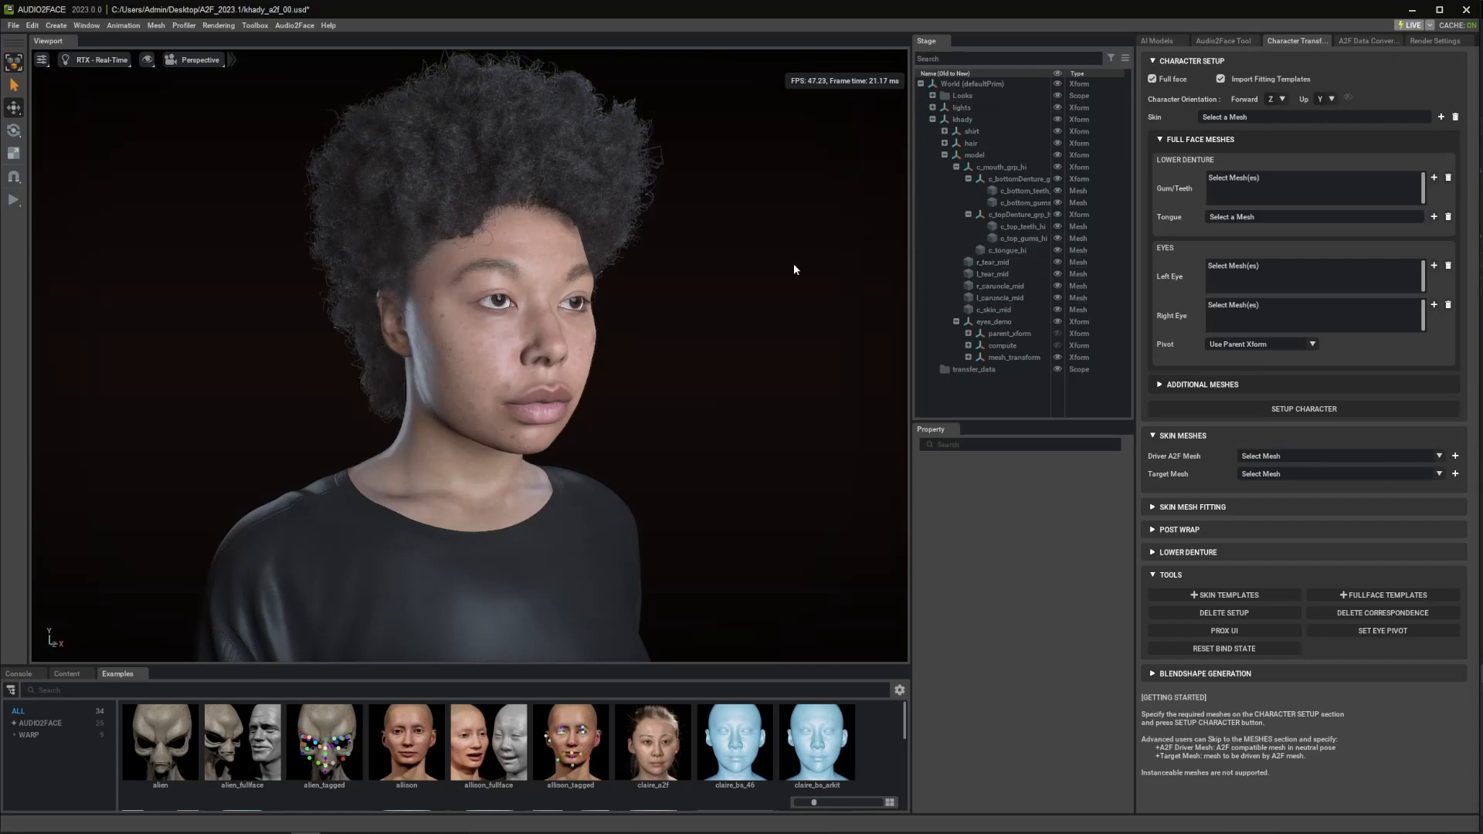
# Step: Inspect the character's separate skin, eye, lower teeth and tongue meshes
pyautogui.click(502, 378)
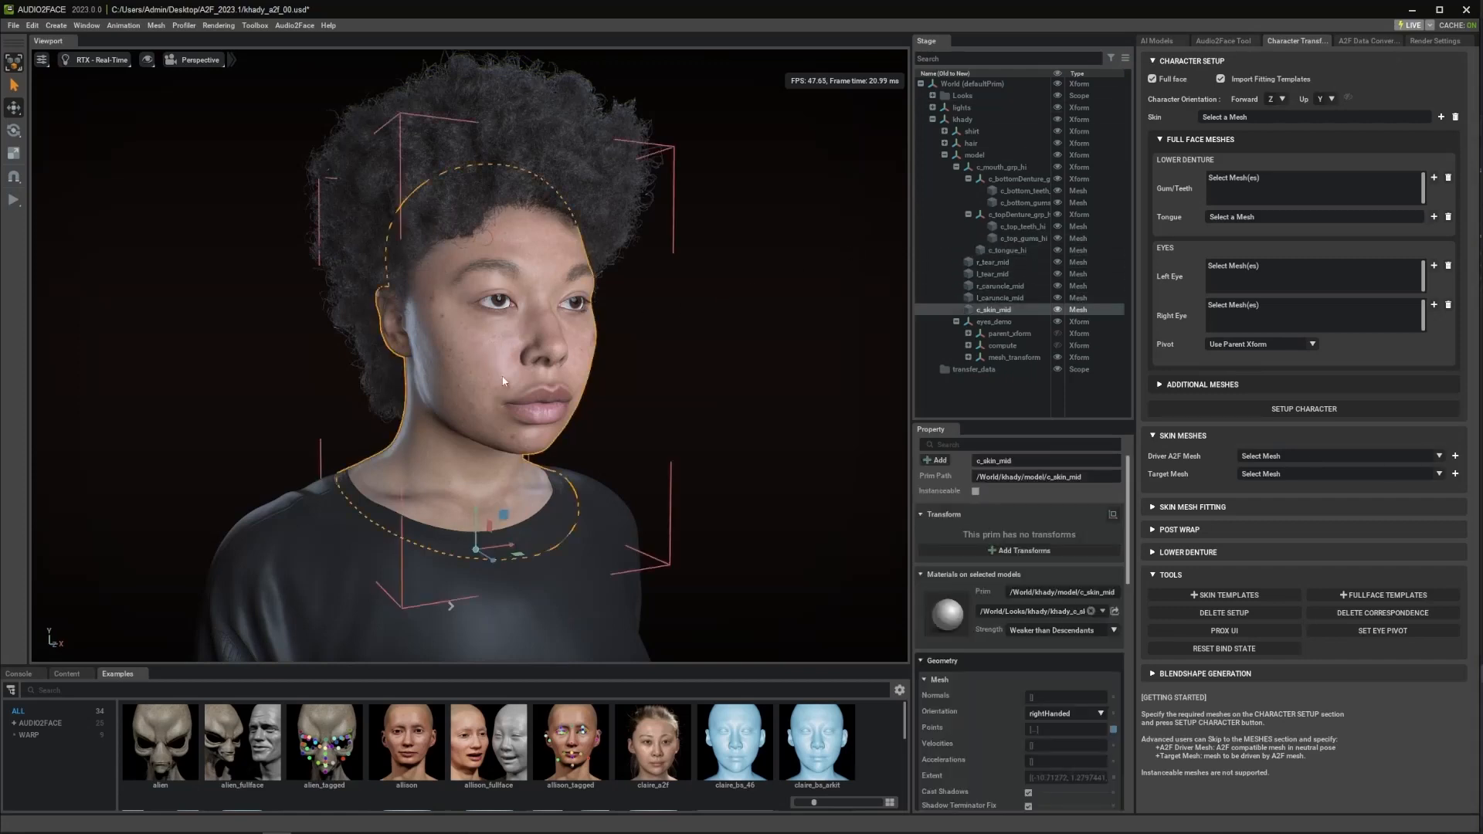
pyautogui.click(502, 306)
pyautogui.click(1009, 193)
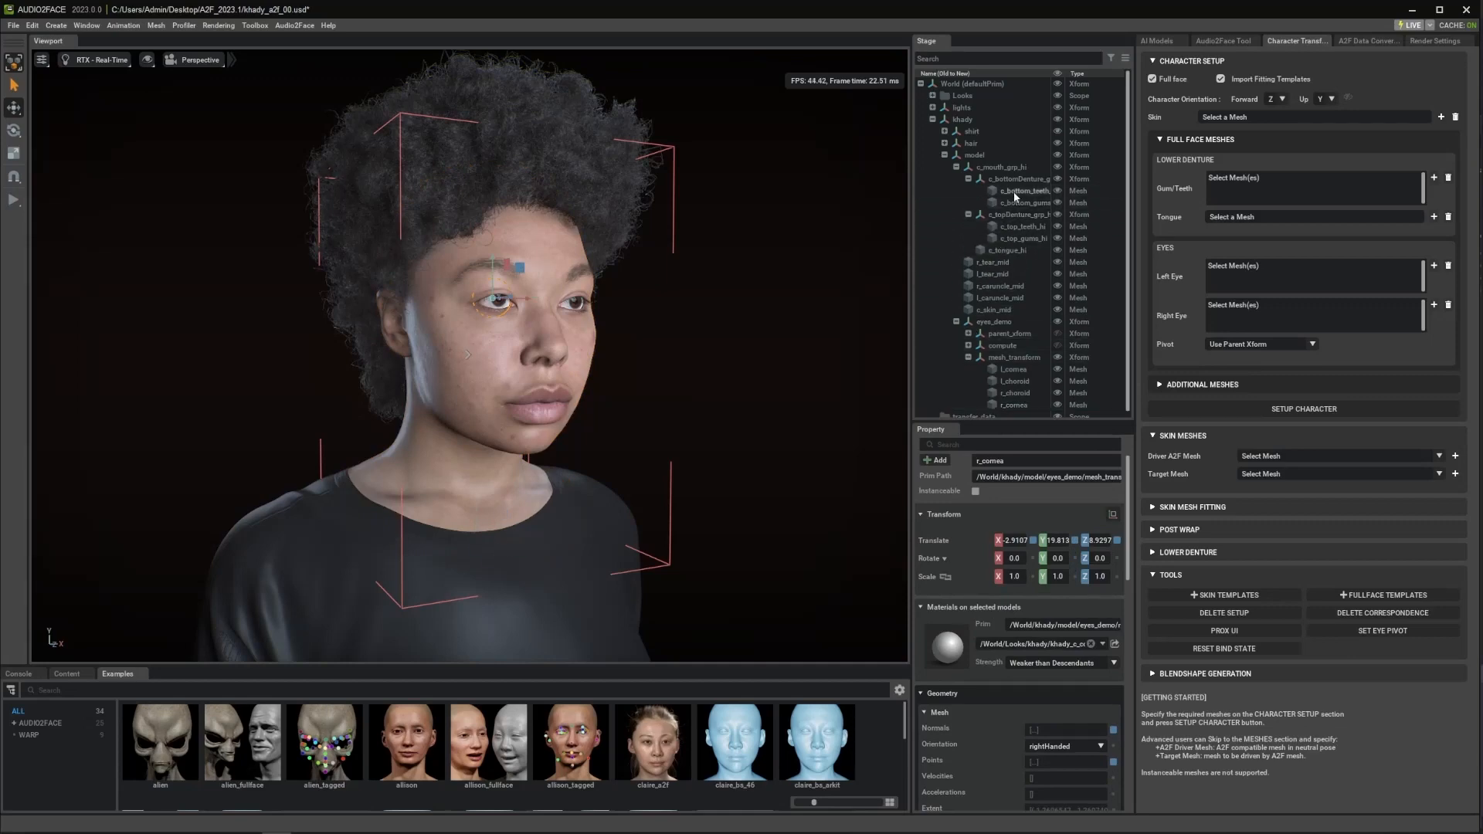
pyautogui.click(1008, 195)
pyautogui.click(1016, 249)
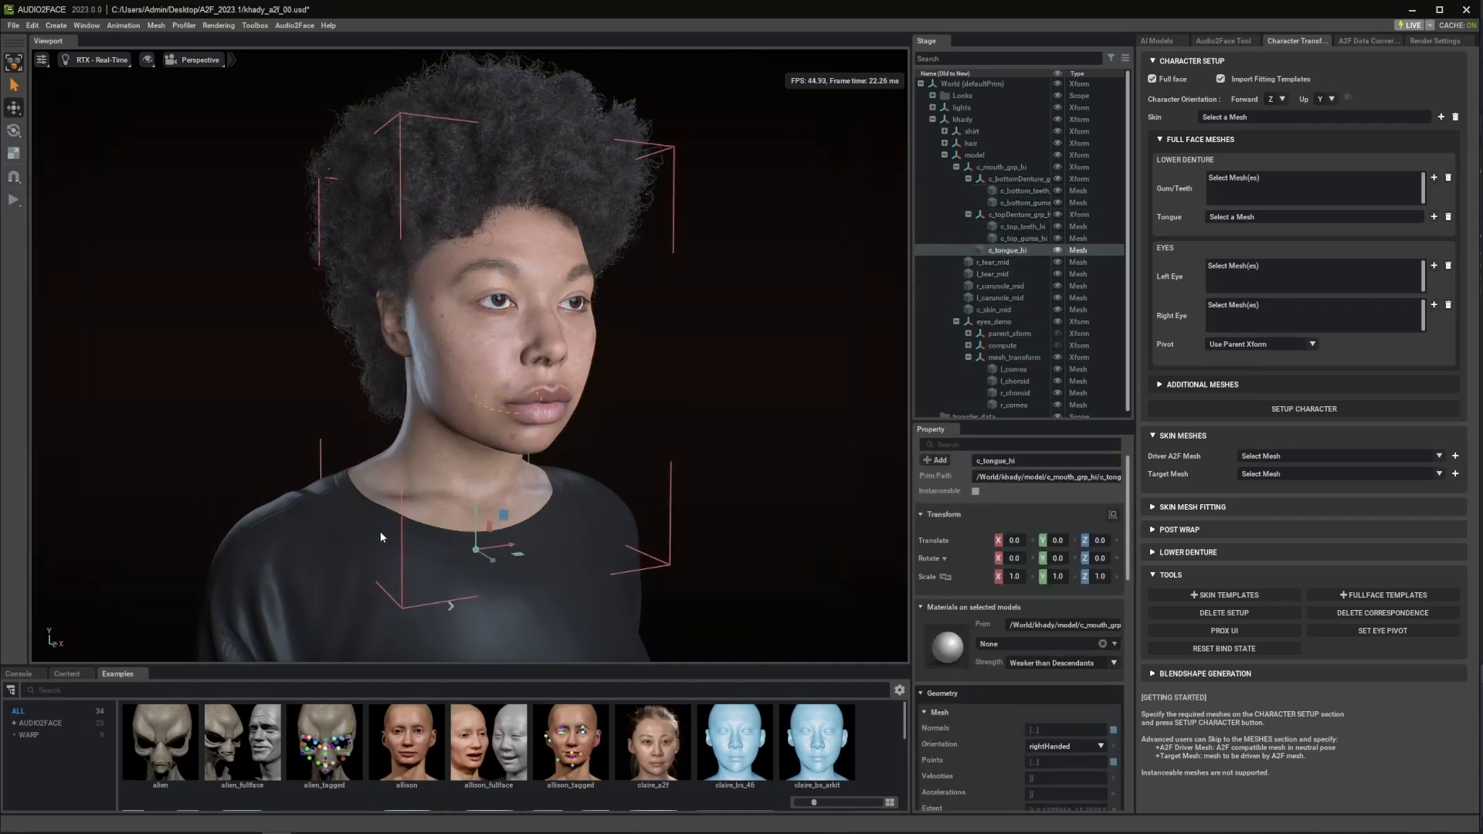
pyautogui.click(725, 352)
# Step: Assign the c_skin_mid mesh as the character's skin and hide the character orientation guide
pyautogui.click(561, 368)
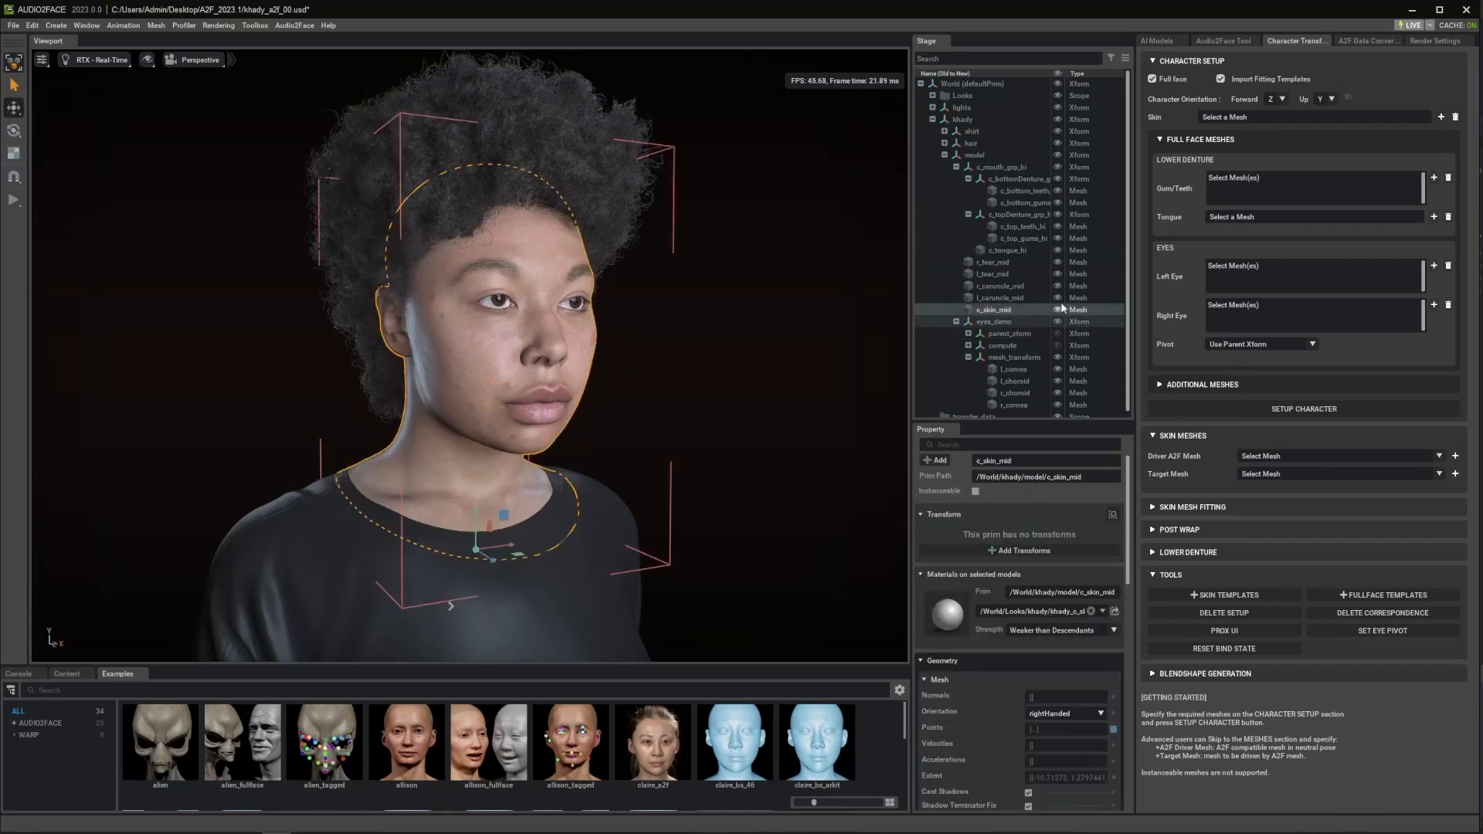
pyautogui.click(1438, 117)
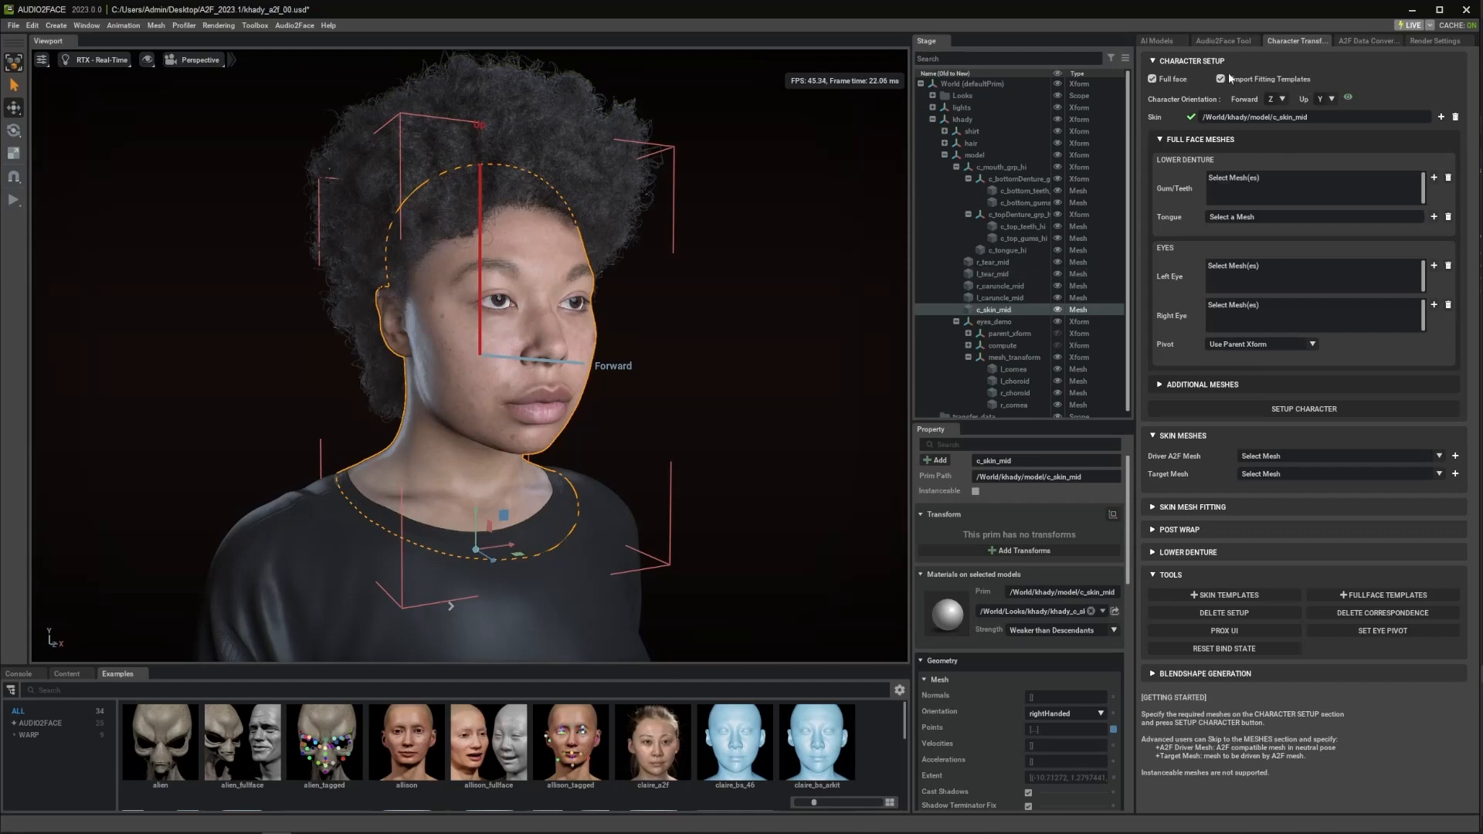
pyautogui.click(1350, 95)
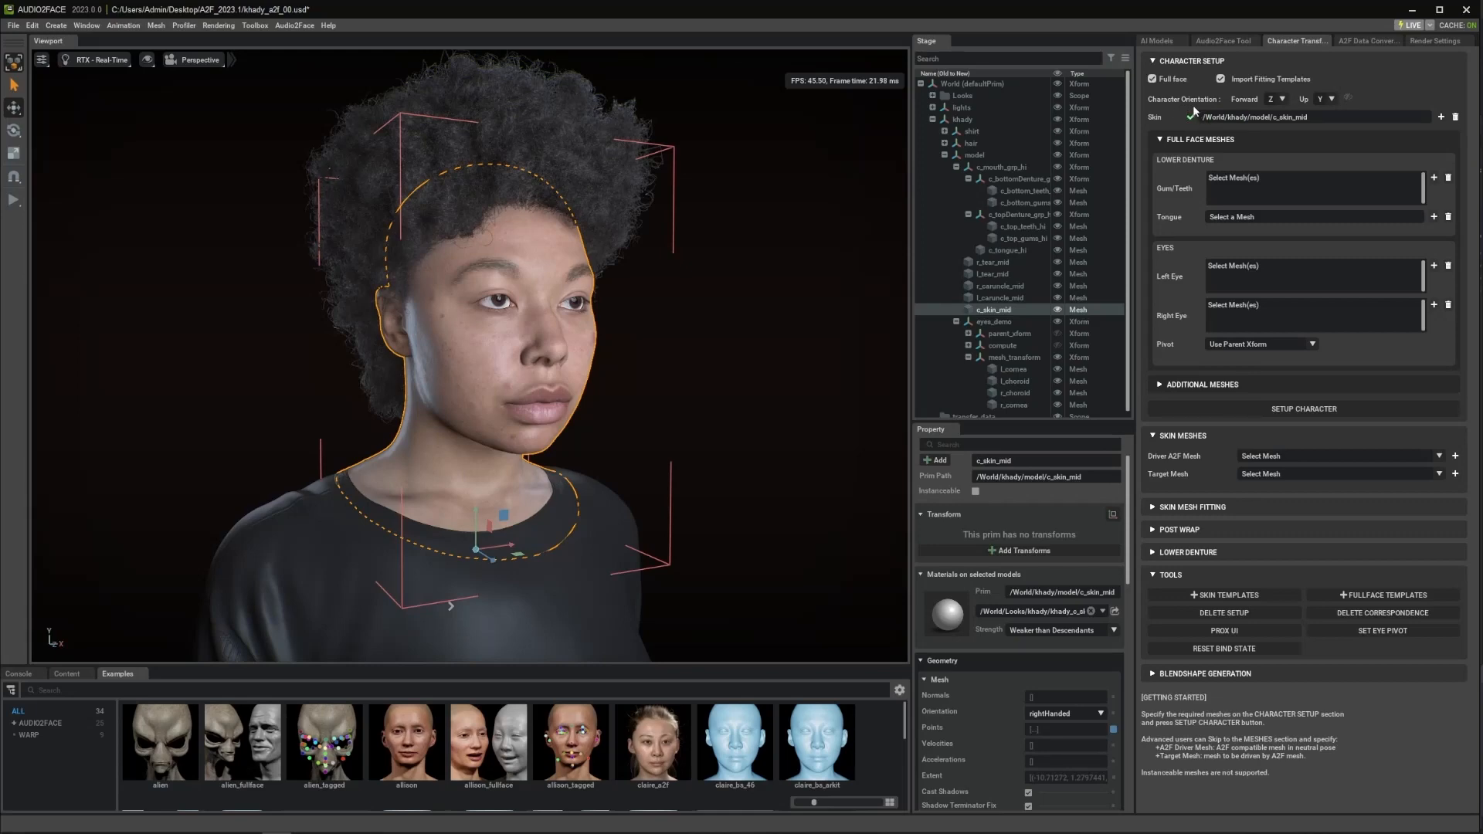
# Step: Assign the bottom teeth and bottom gums meshes as the lower denture's Gum/Teeth, and c_tongue_hi as its Tongue
pyautogui.click(1021, 193)
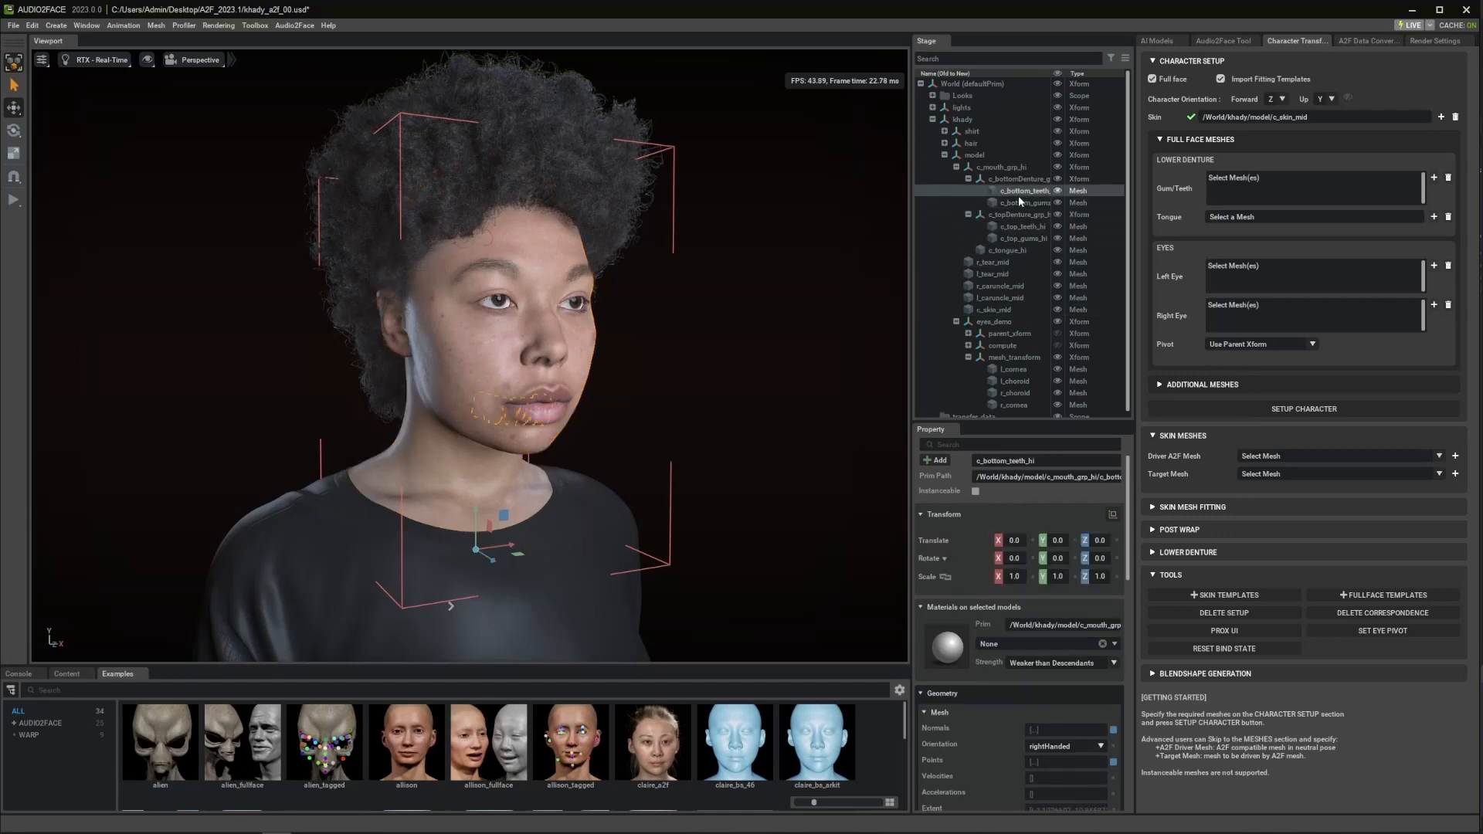
pyautogui.keyDown('ctrl'); pyautogui.click(1020, 202); pyautogui.keyUp('ctrl')
pyautogui.click(1432, 178)
pyautogui.click(1109, 253)
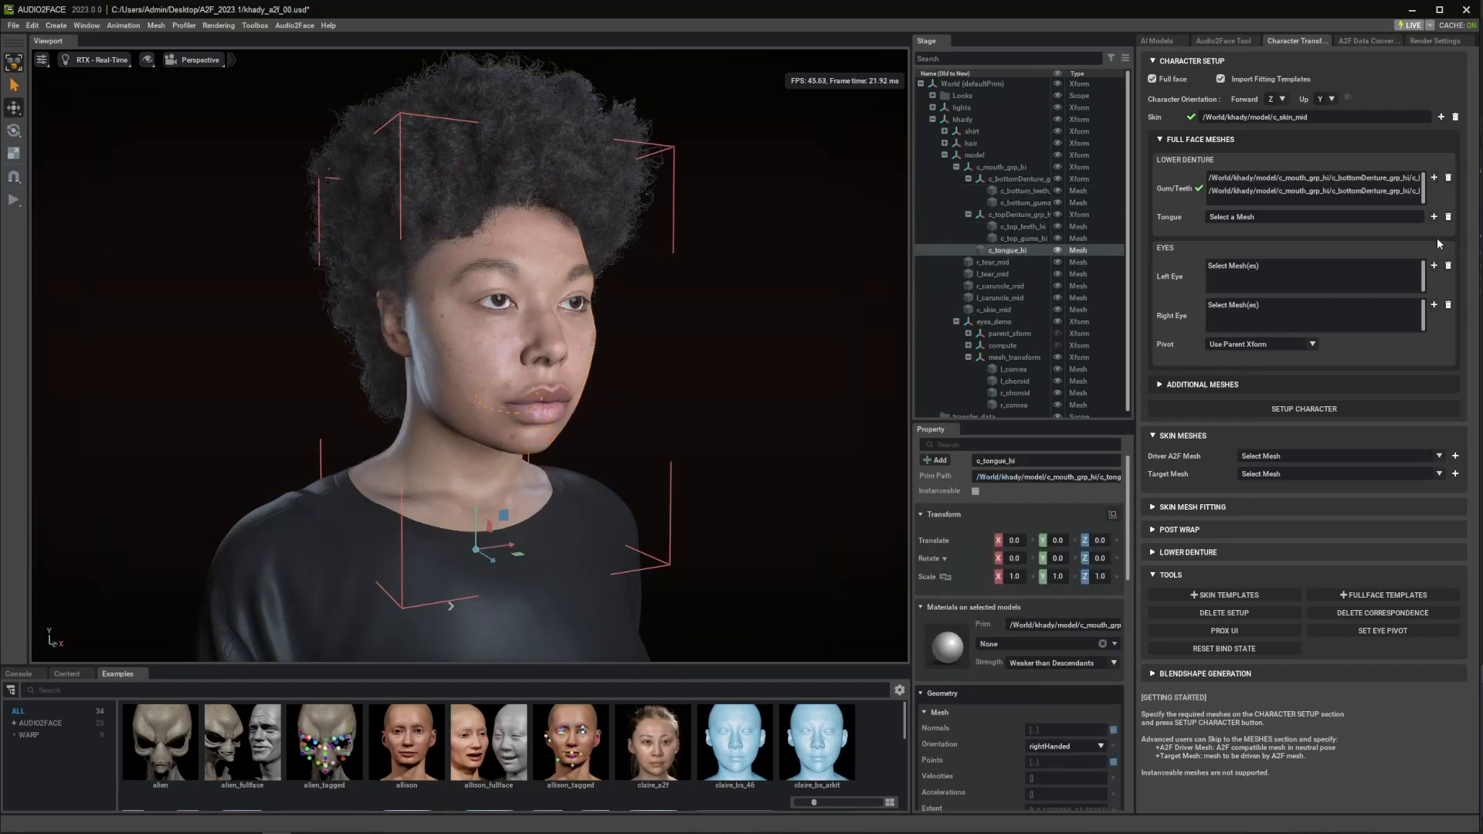
pyautogui.click(1433, 217)
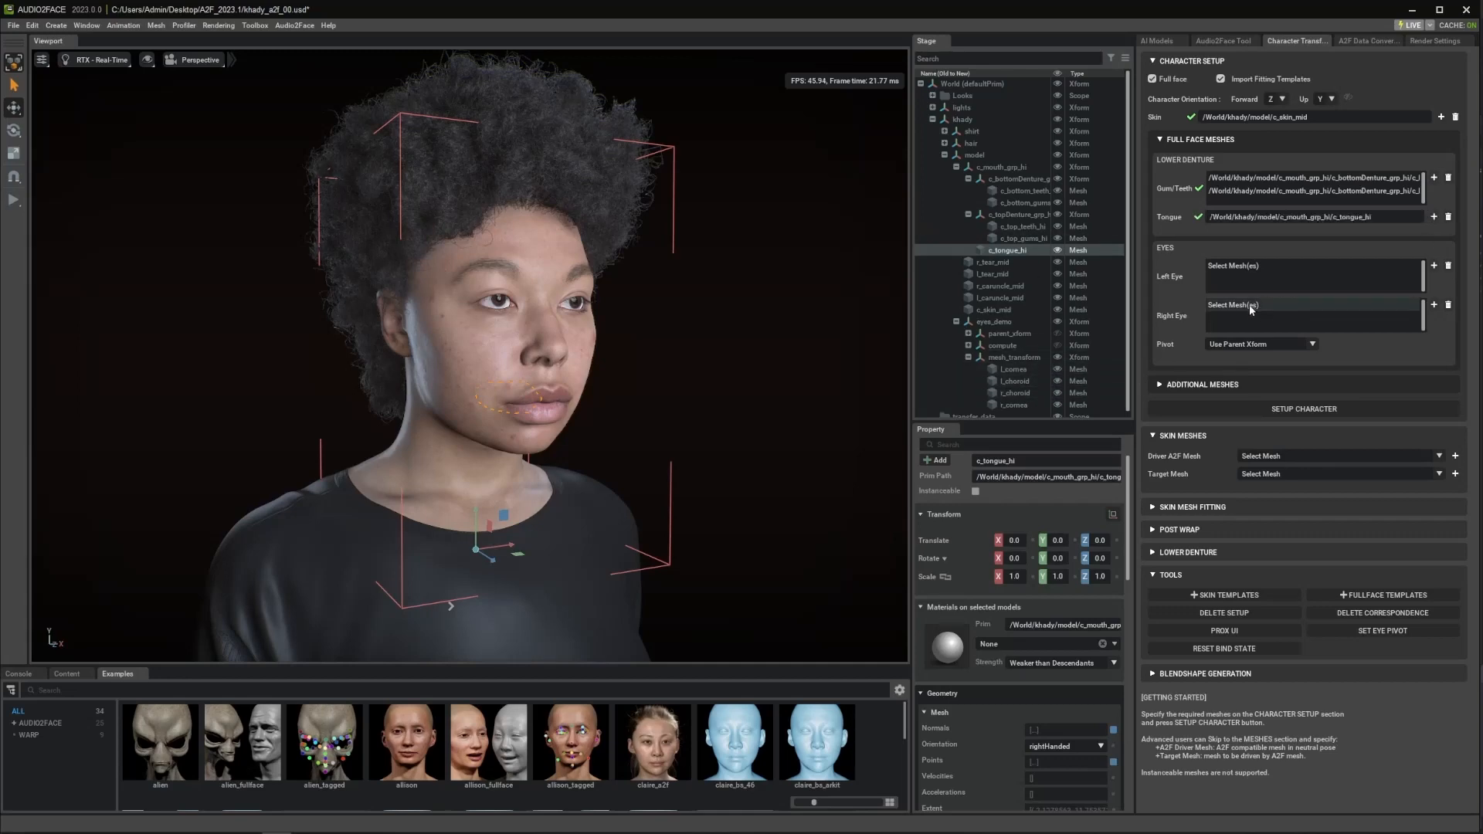
# Step: Add the l_cornea and l_choroid meshes under mesh_transform to the Left Eye
pyautogui.scroll(-1, 1050, 312)
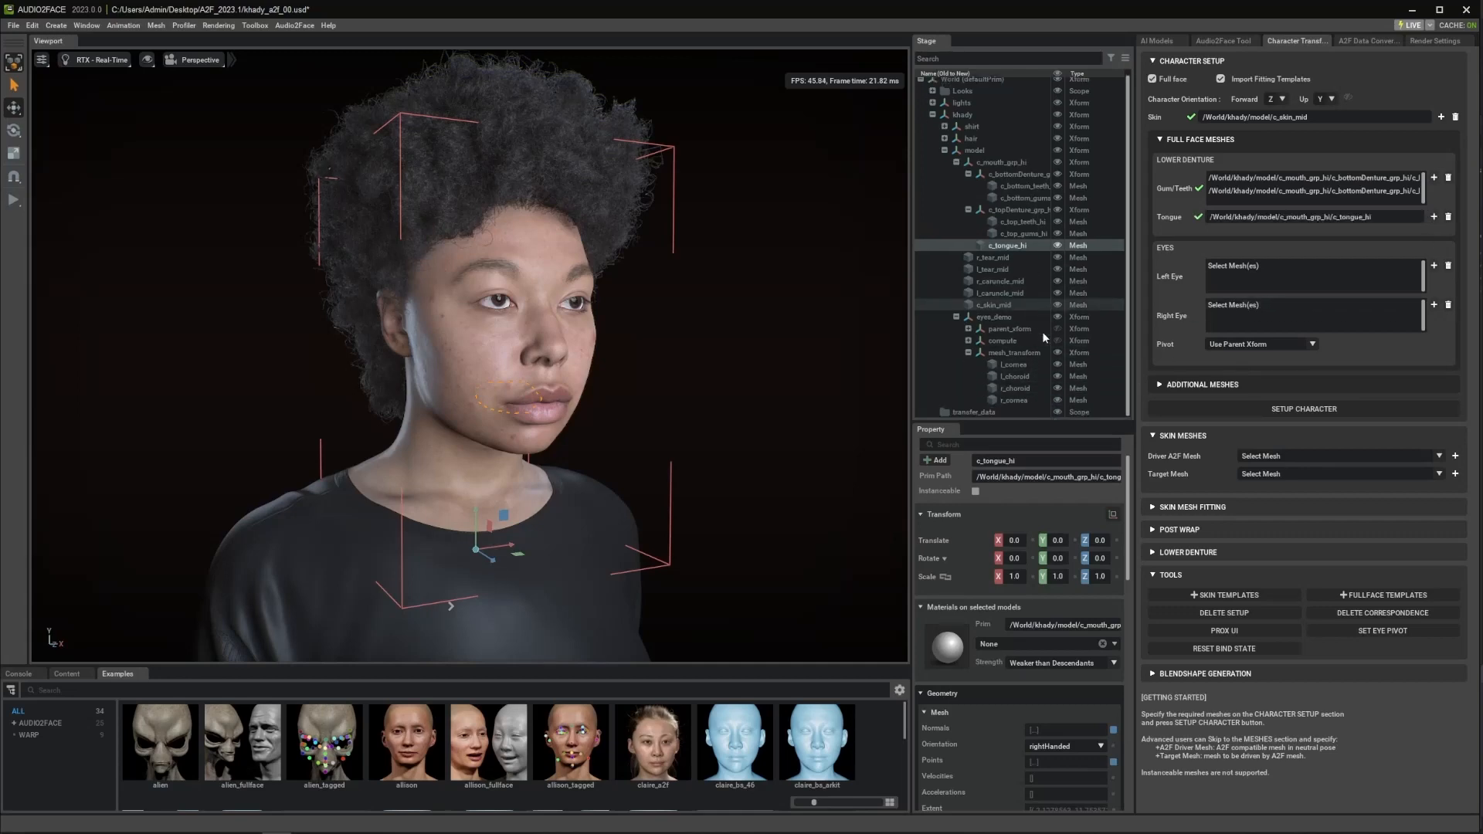
pyautogui.keyDown('ctrl'); pyautogui.click(1027, 363); pyautogui.keyUp('ctrl')
pyautogui.keyDown('ctrl'); pyautogui.click(1025, 374); pyautogui.keyUp('ctrl')
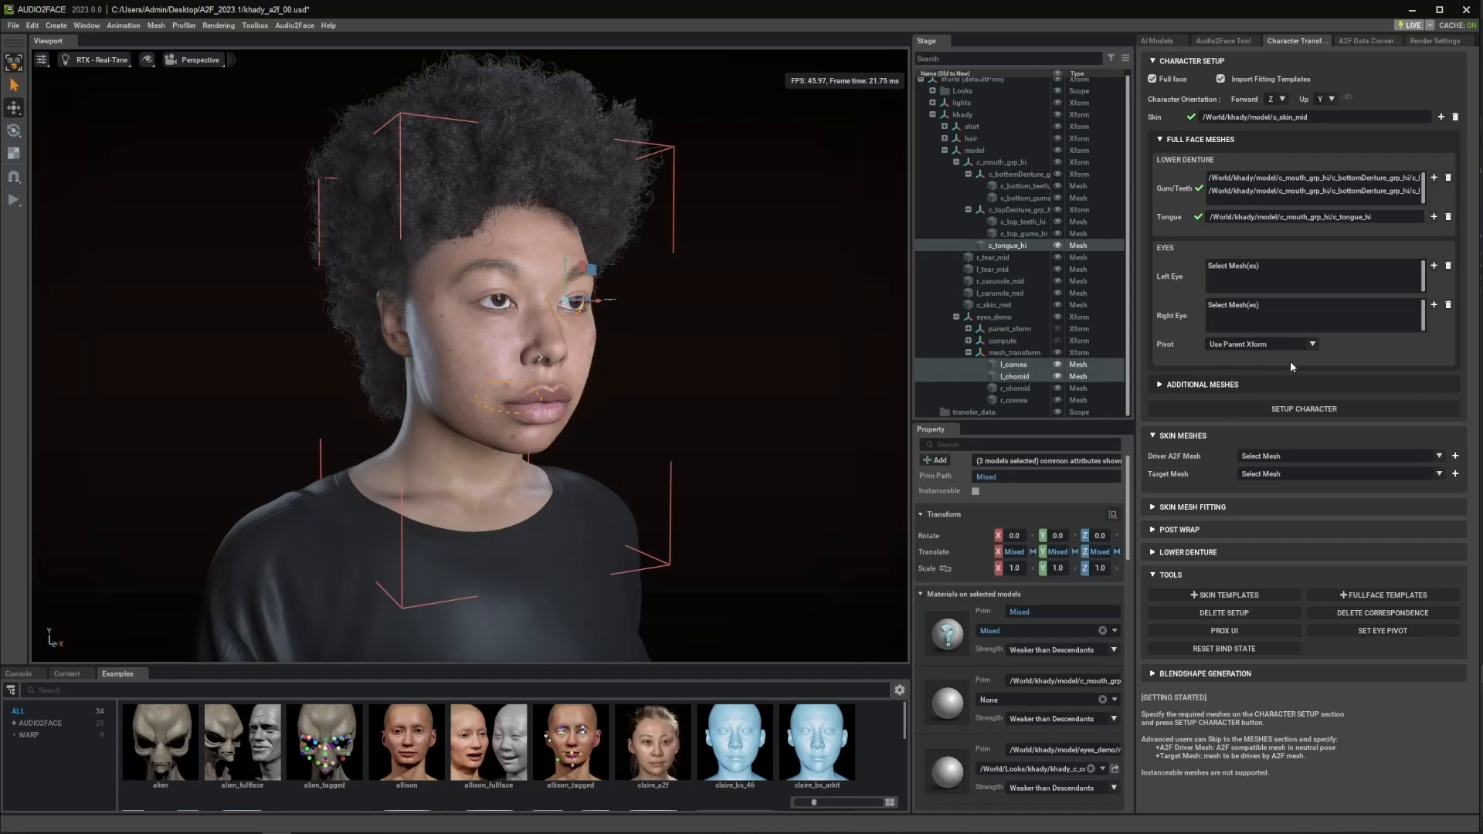
pyautogui.click(1434, 266)
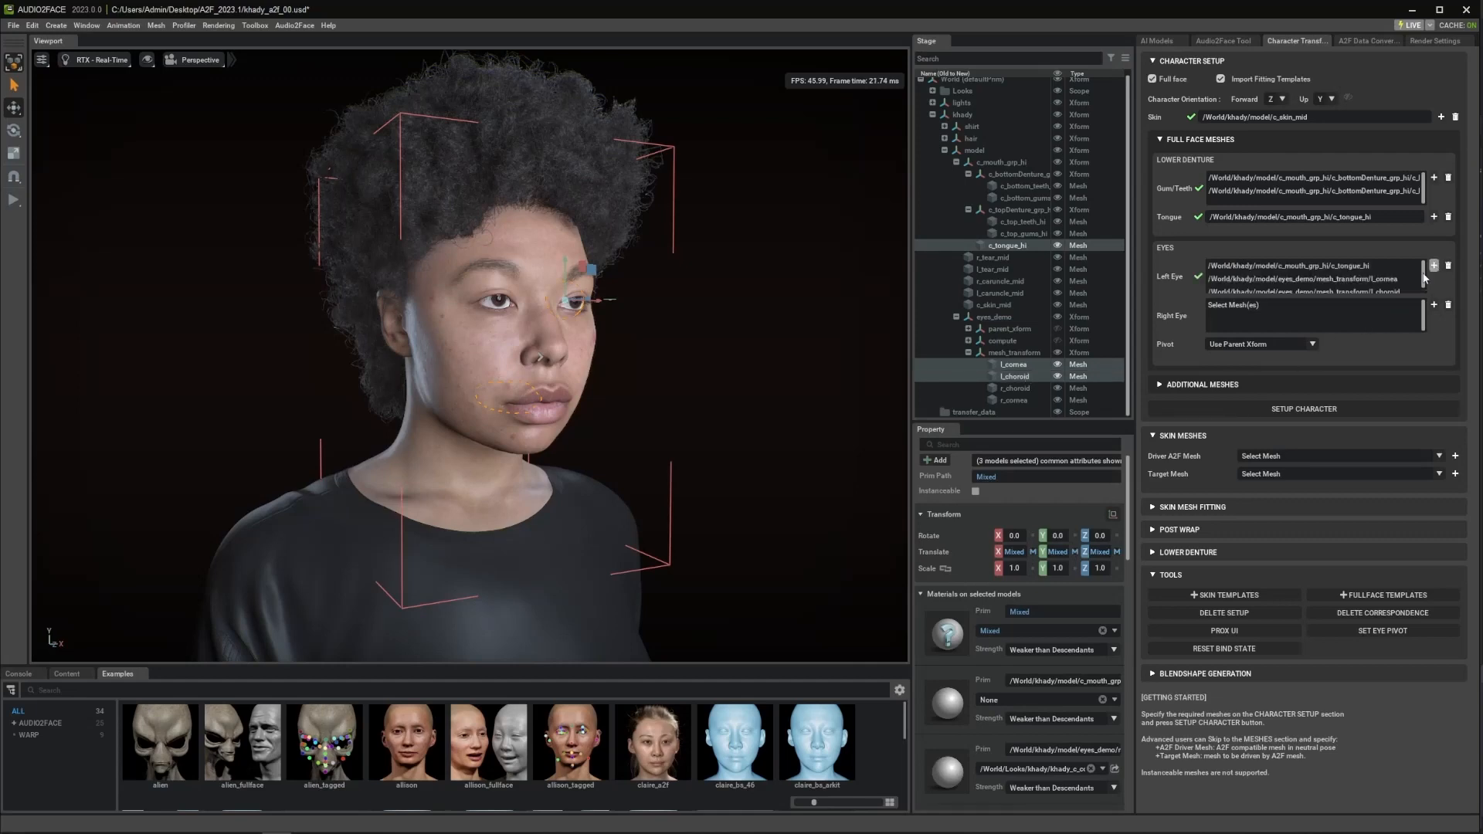
# Step: Add the r_choroid and r_cornea meshes under mesh_transform to the Right Eye and remove the tongue mesh from the Left Eye
pyautogui.click(1034, 389)
pyautogui.keyDown('ctrl'); pyautogui.click(1018, 400); pyautogui.keyUp('ctrl')
pyautogui.click(1433, 305)
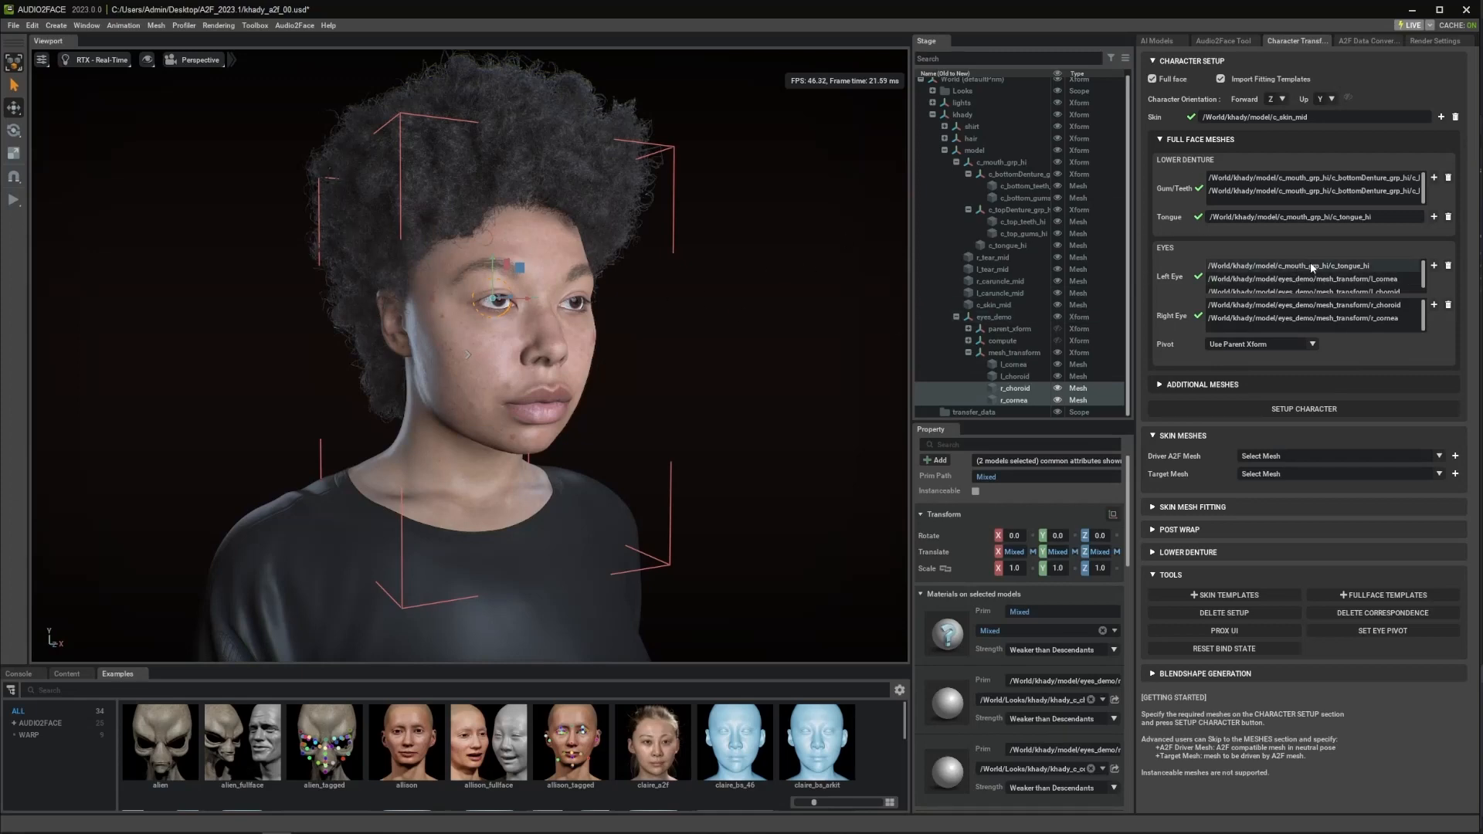
pyautogui.click(1372, 268)
pyautogui.click(1448, 265)
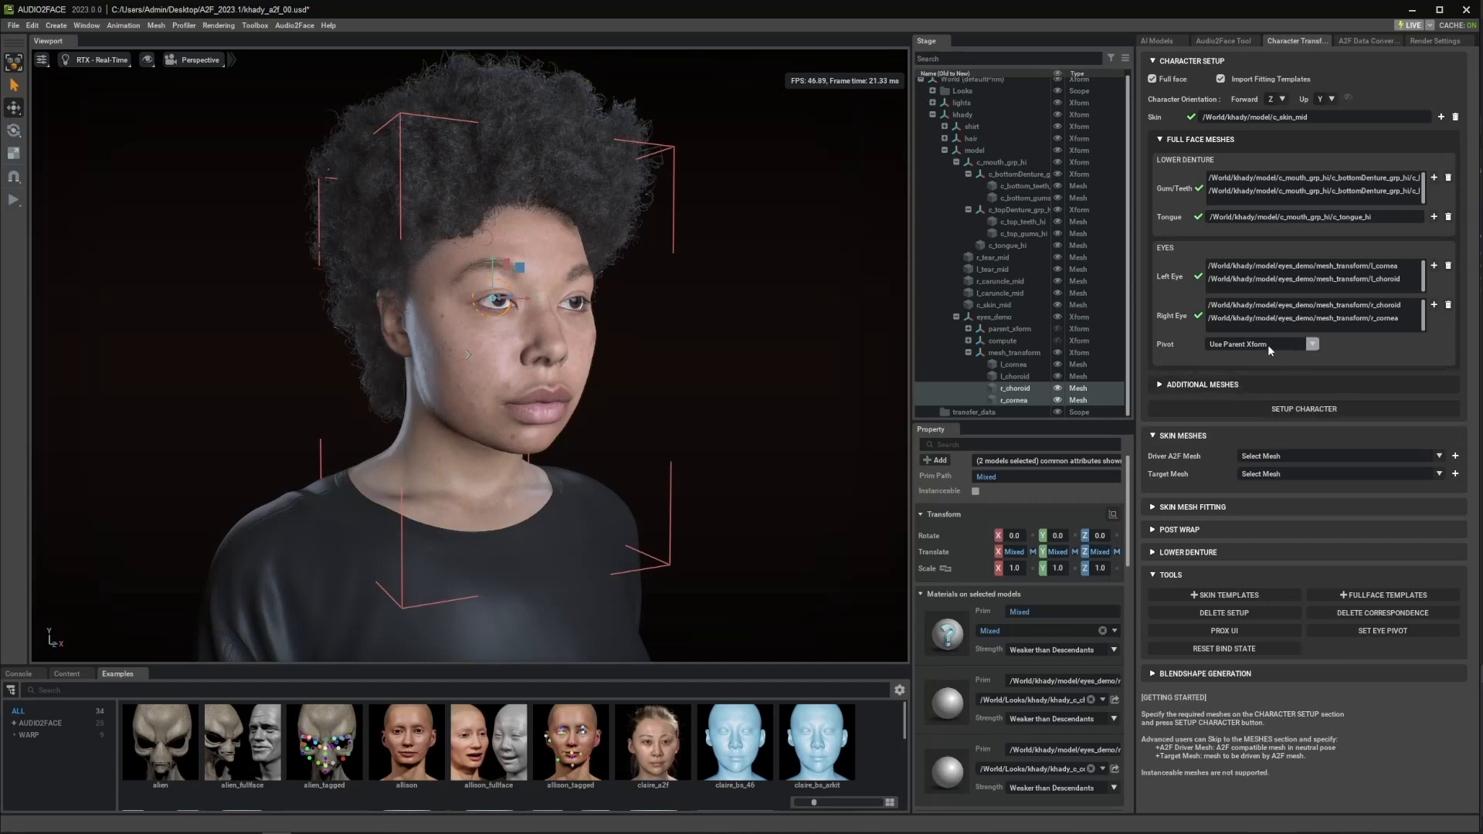
# Step: Check the transforms of the four eye meshes under mesh_transform and set the eye pivot to Use Selected Mesh World Position
pyautogui.click(1305, 344)
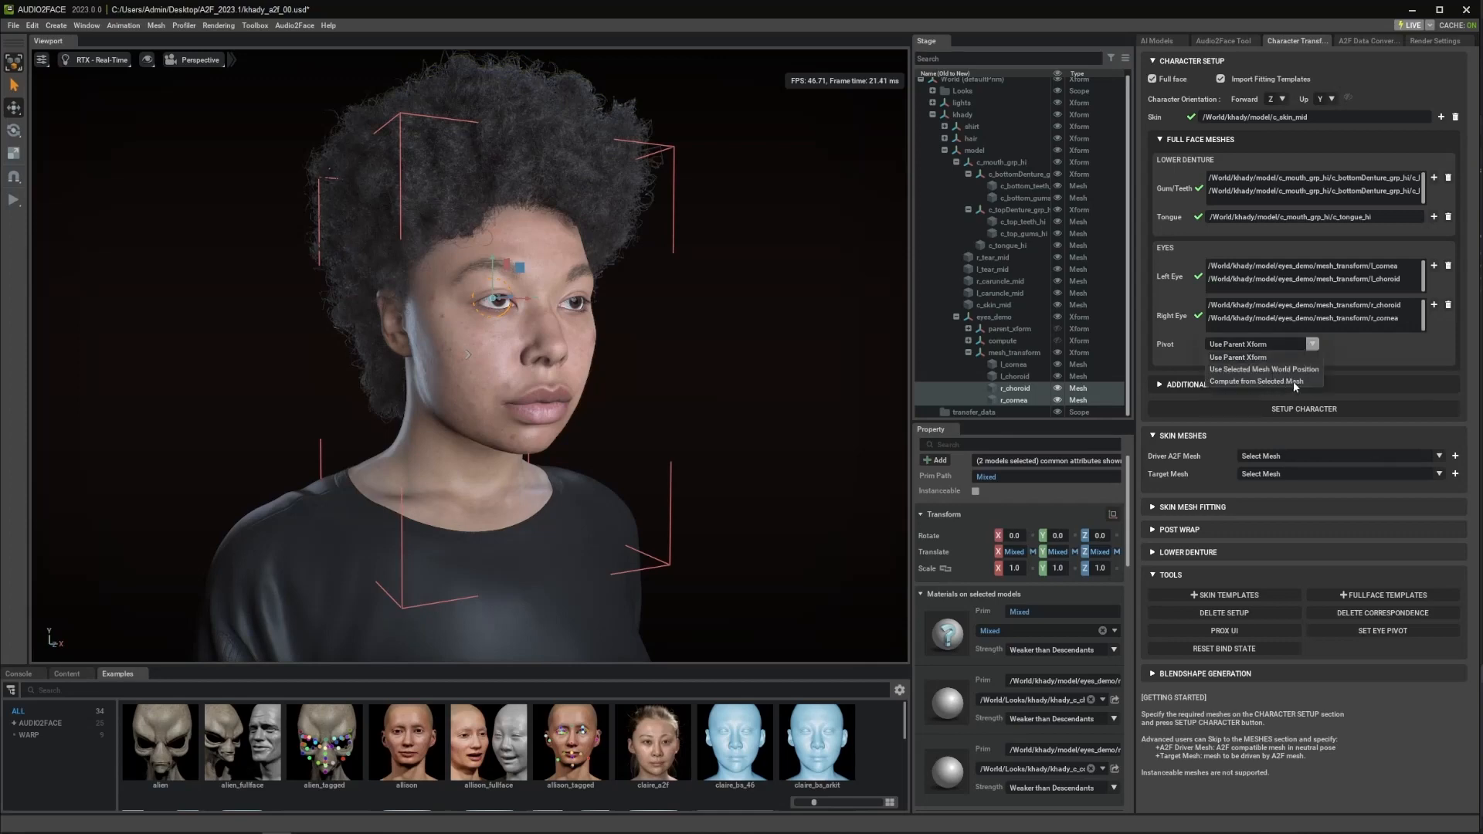
pyautogui.click(1014, 374)
pyautogui.click(1021, 376)
pyautogui.click(1017, 365)
pyautogui.click(1019, 388)
pyautogui.click(1022, 400)
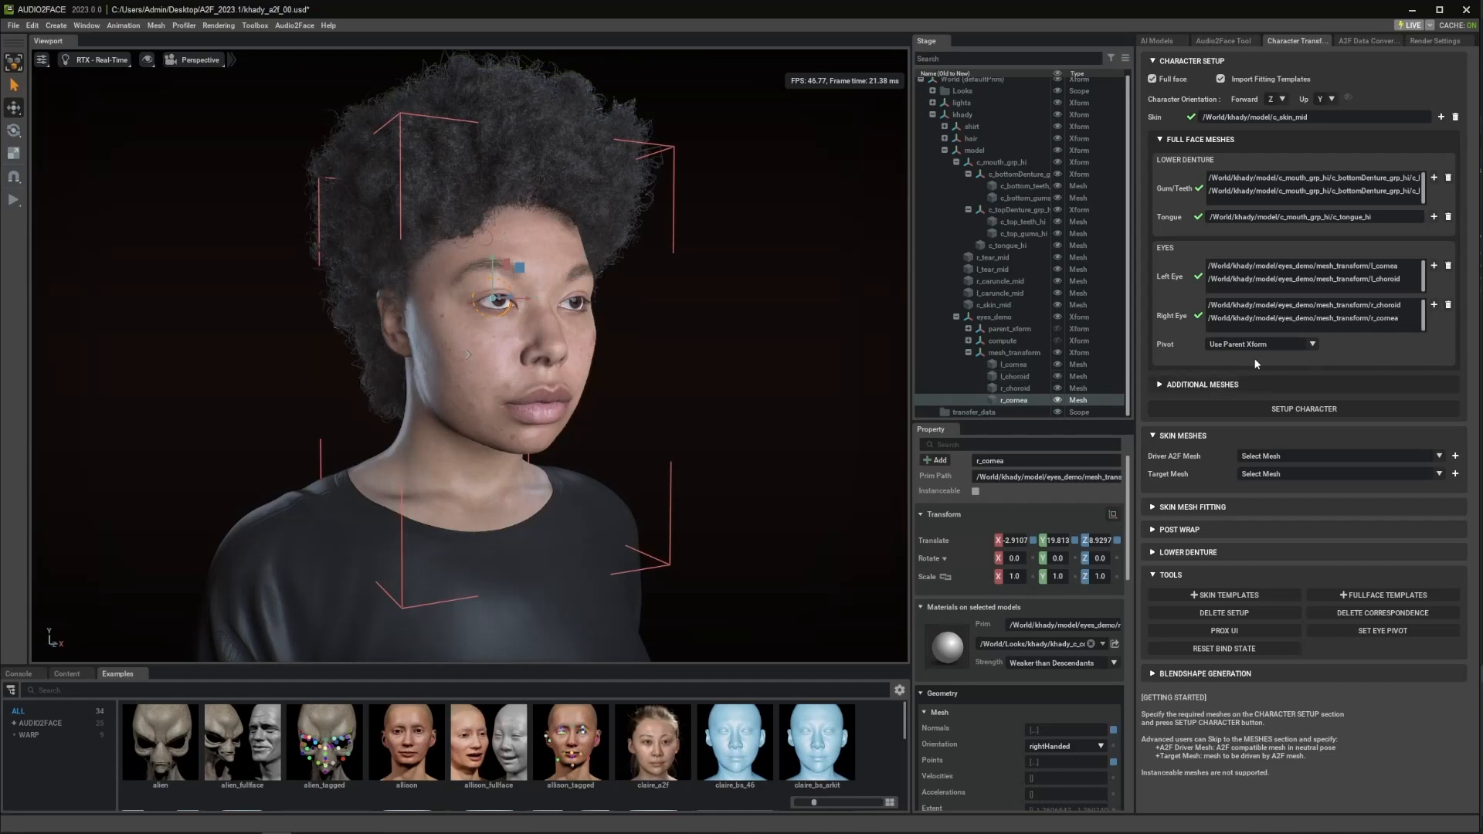
pyautogui.click(1312, 344)
pyautogui.click(1269, 370)
# Step: Examine the transforms of r_choroid and its r_eye group under parent_xform, and compare them with the left eye meshes under mesh_transform
pyautogui.click(968, 329)
pyautogui.click(979, 340)
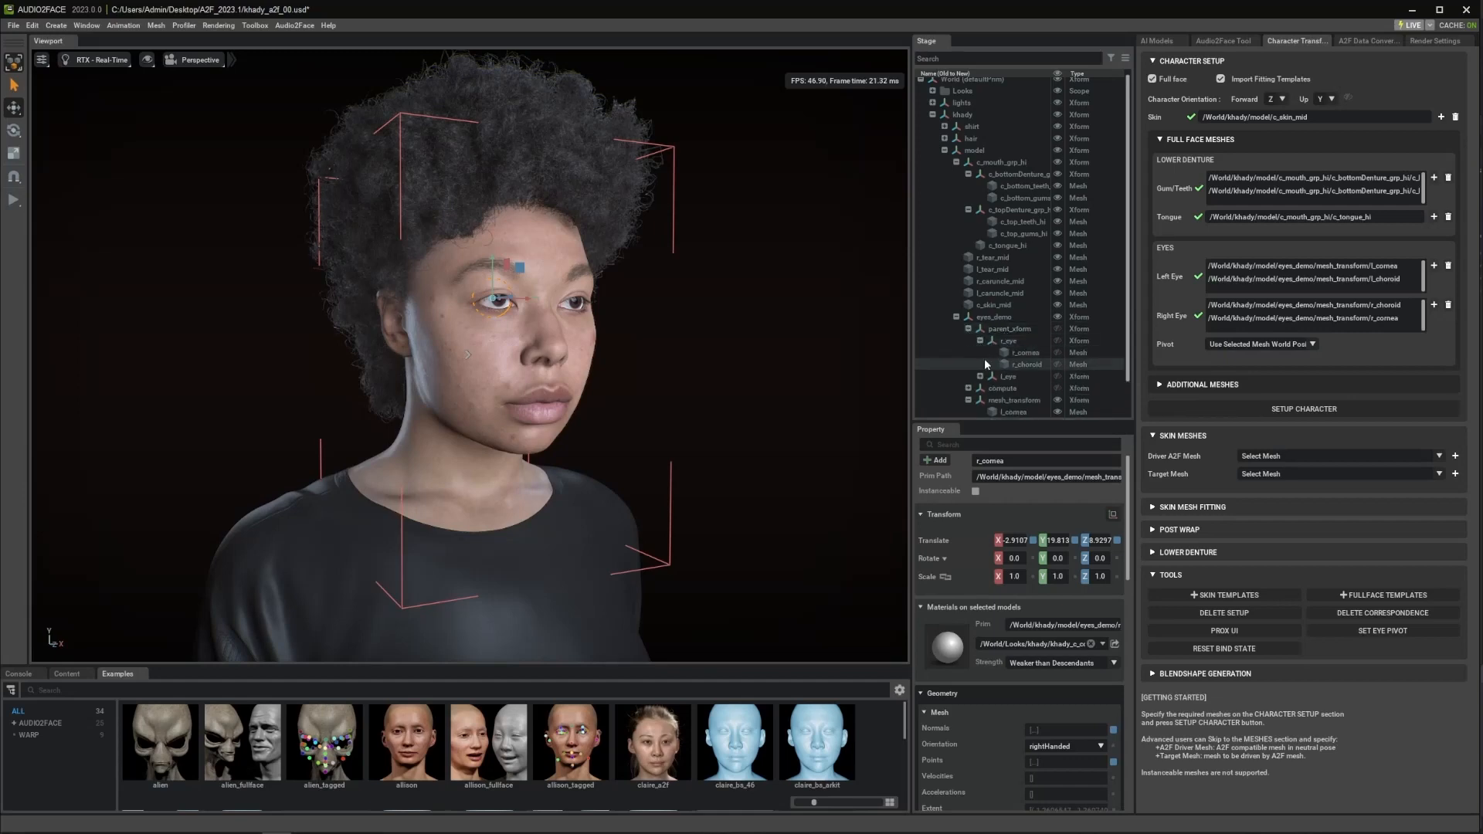
pyautogui.click(1025, 364)
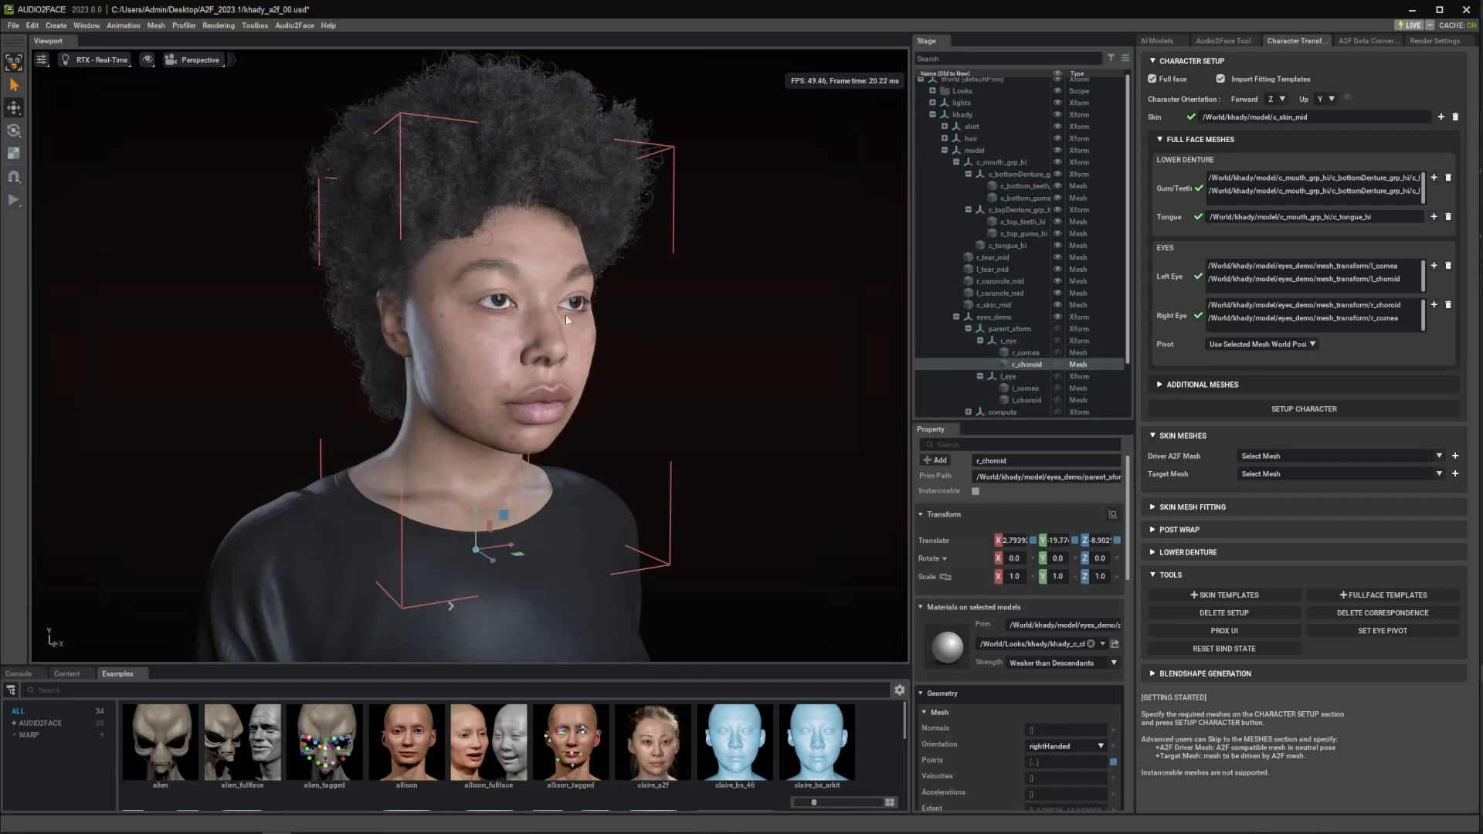
pyautogui.click(1008, 342)
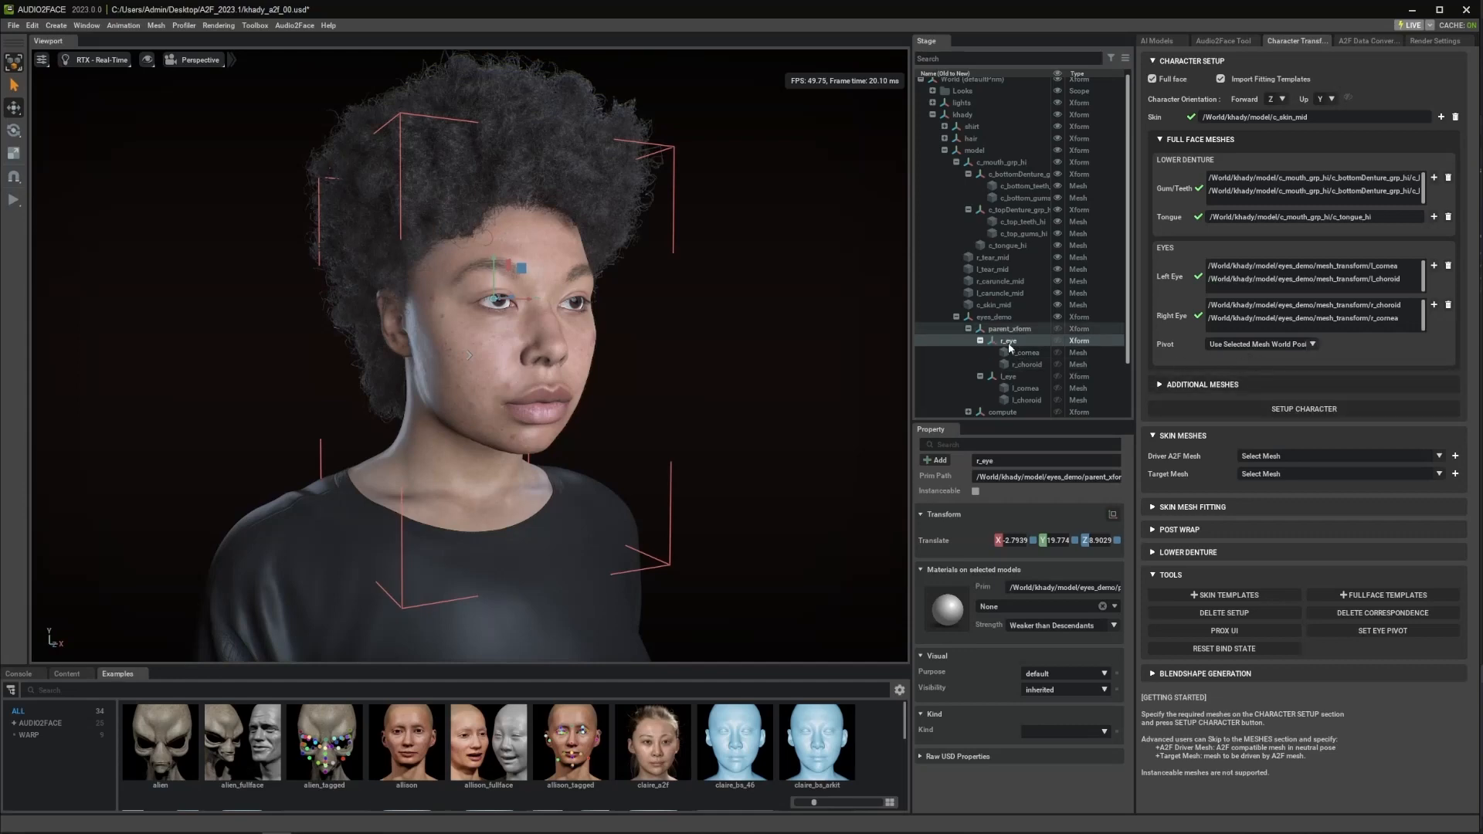
pyautogui.click(1243, 344)
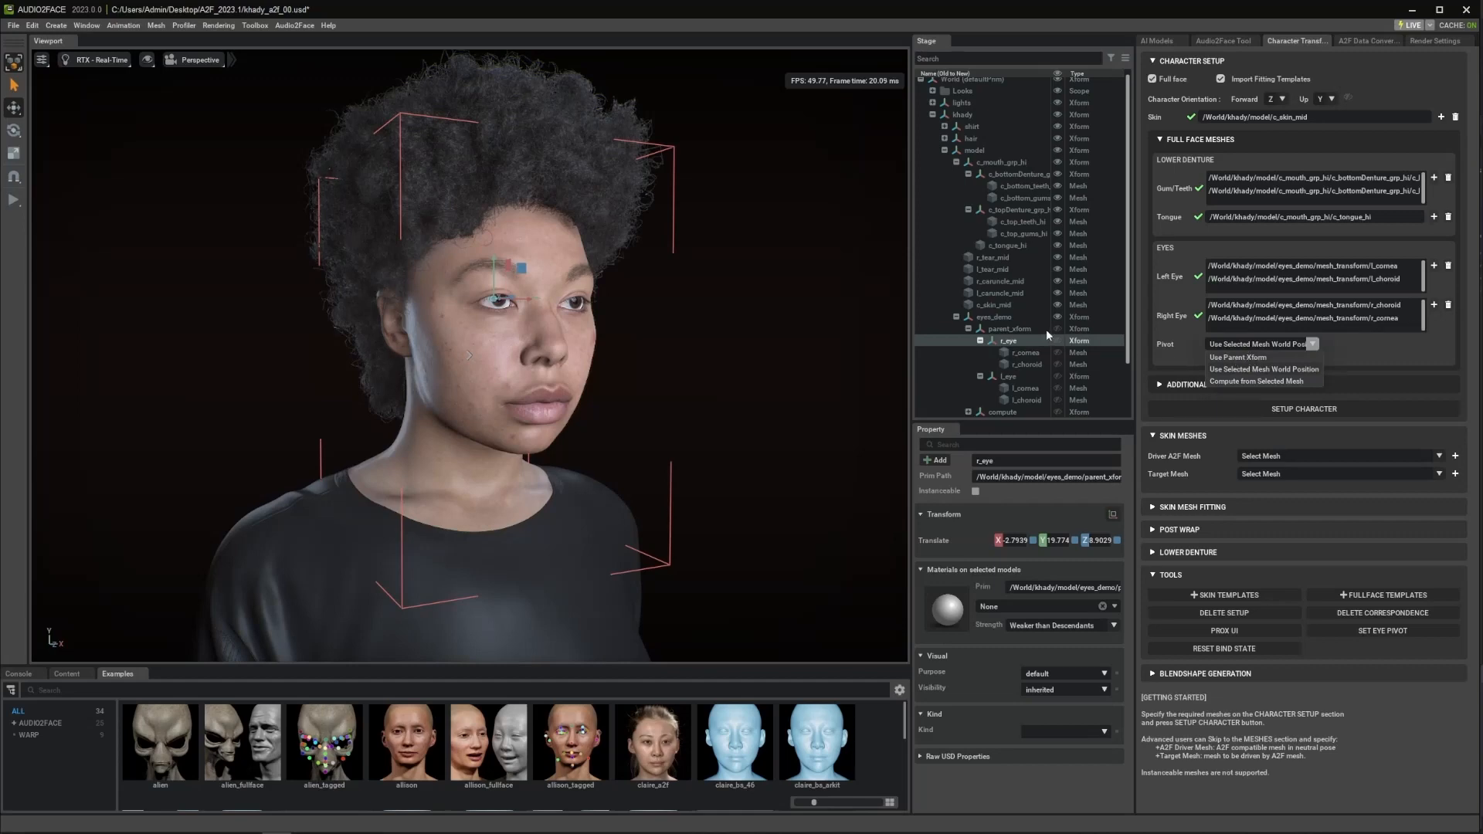
pyautogui.scroll(-3, 1035, 331)
pyautogui.click(1018, 361)
pyautogui.click(1016, 387)
pyautogui.click(1014, 378)
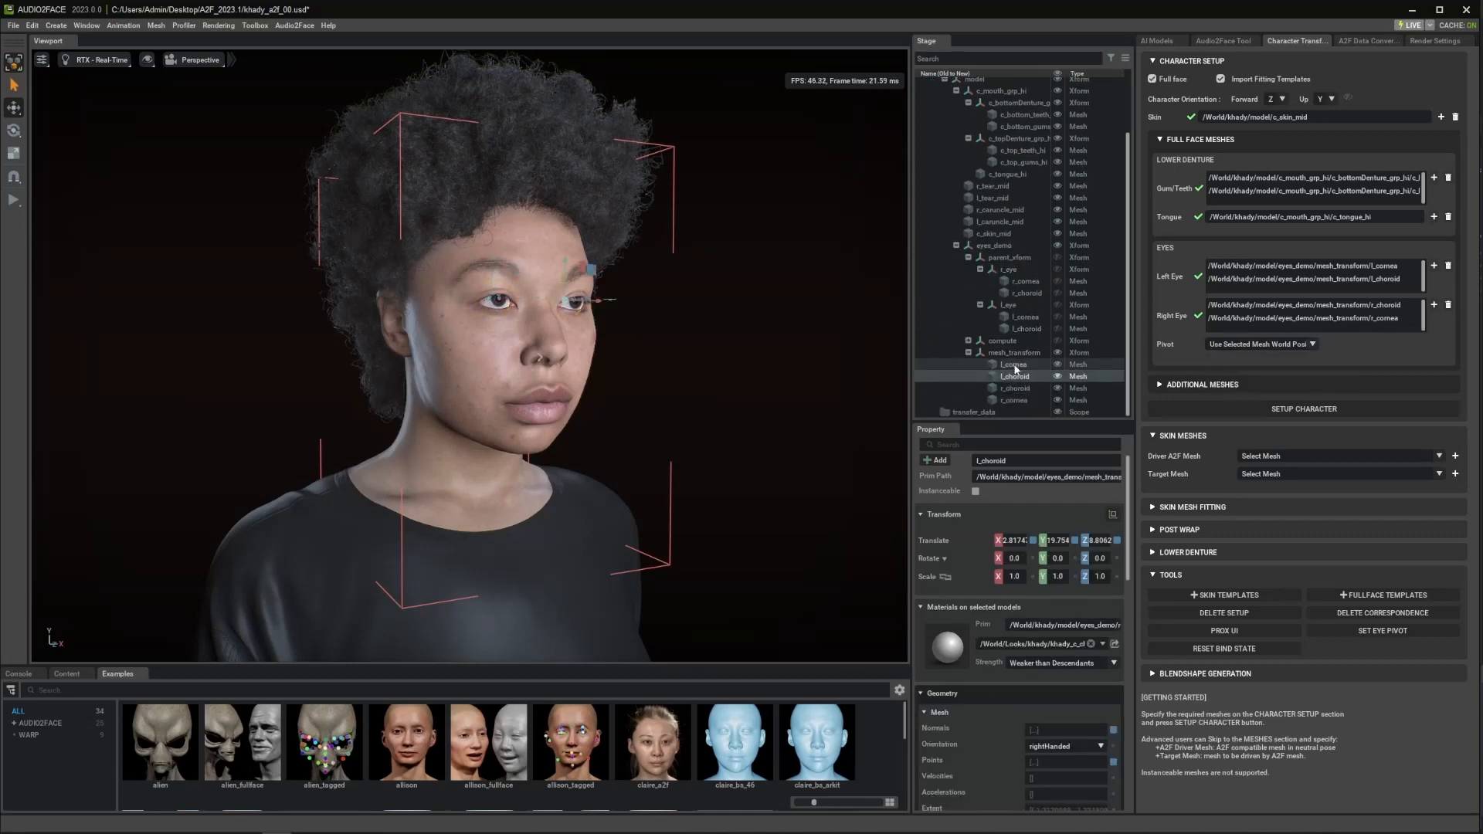
# Step: Collapse mesh_transform, expand the compute group, and examine the transforms of the group and its r_choroid mesh alongside the pivot options
pyautogui.click(968, 352)
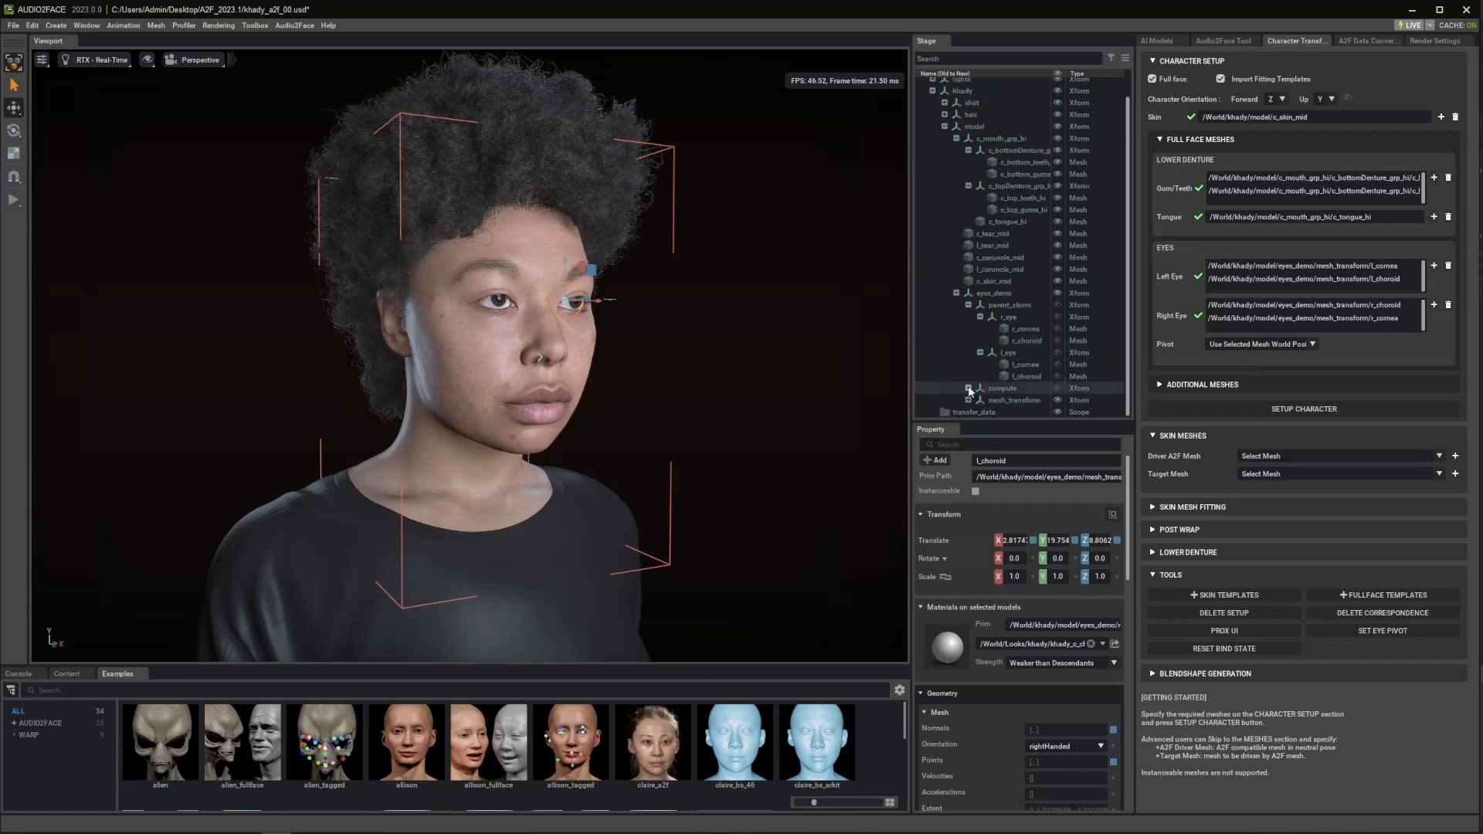
pyautogui.click(974, 389)
pyautogui.click(968, 388)
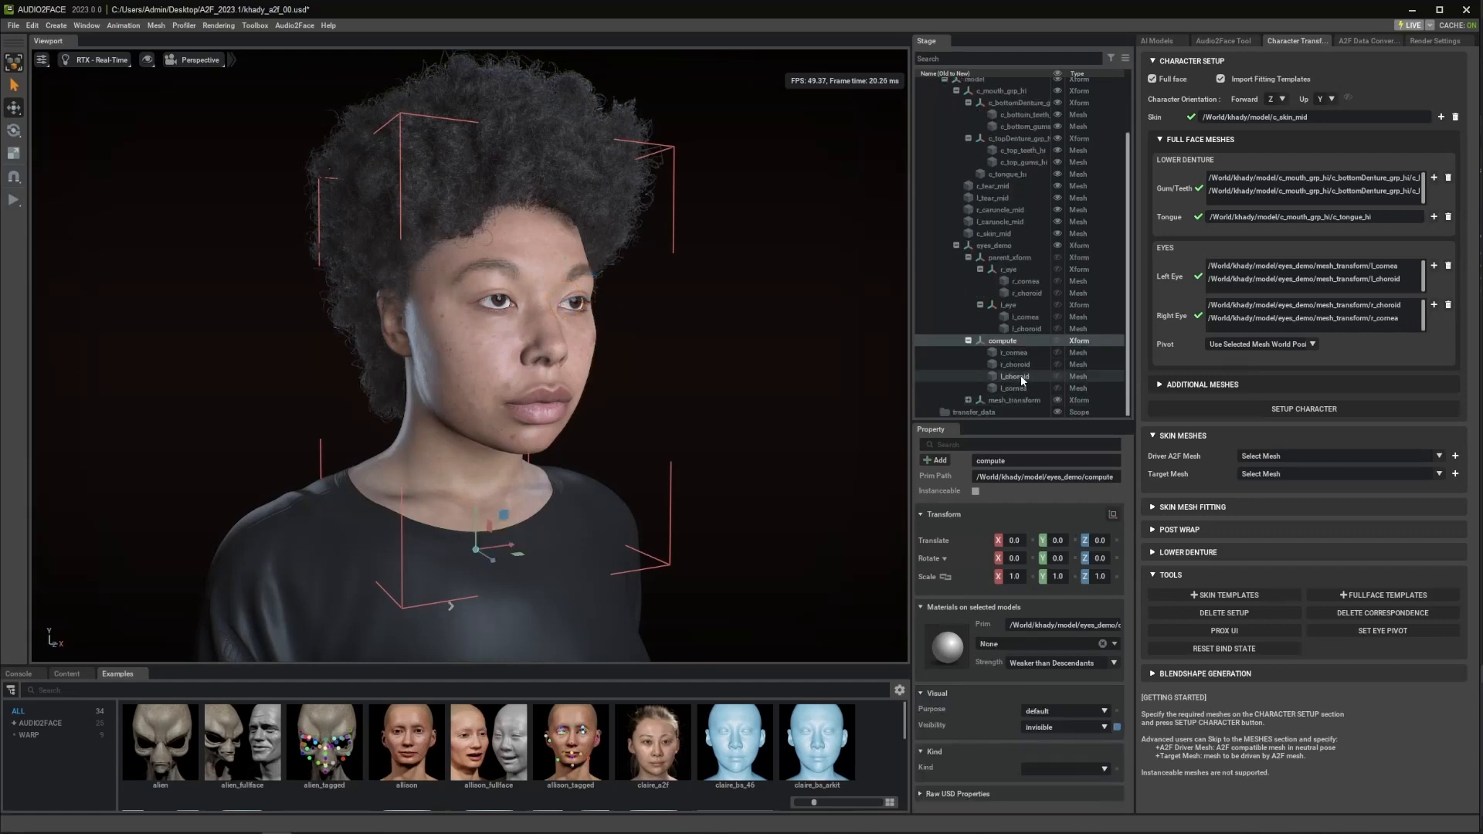
pyautogui.click(1016, 364)
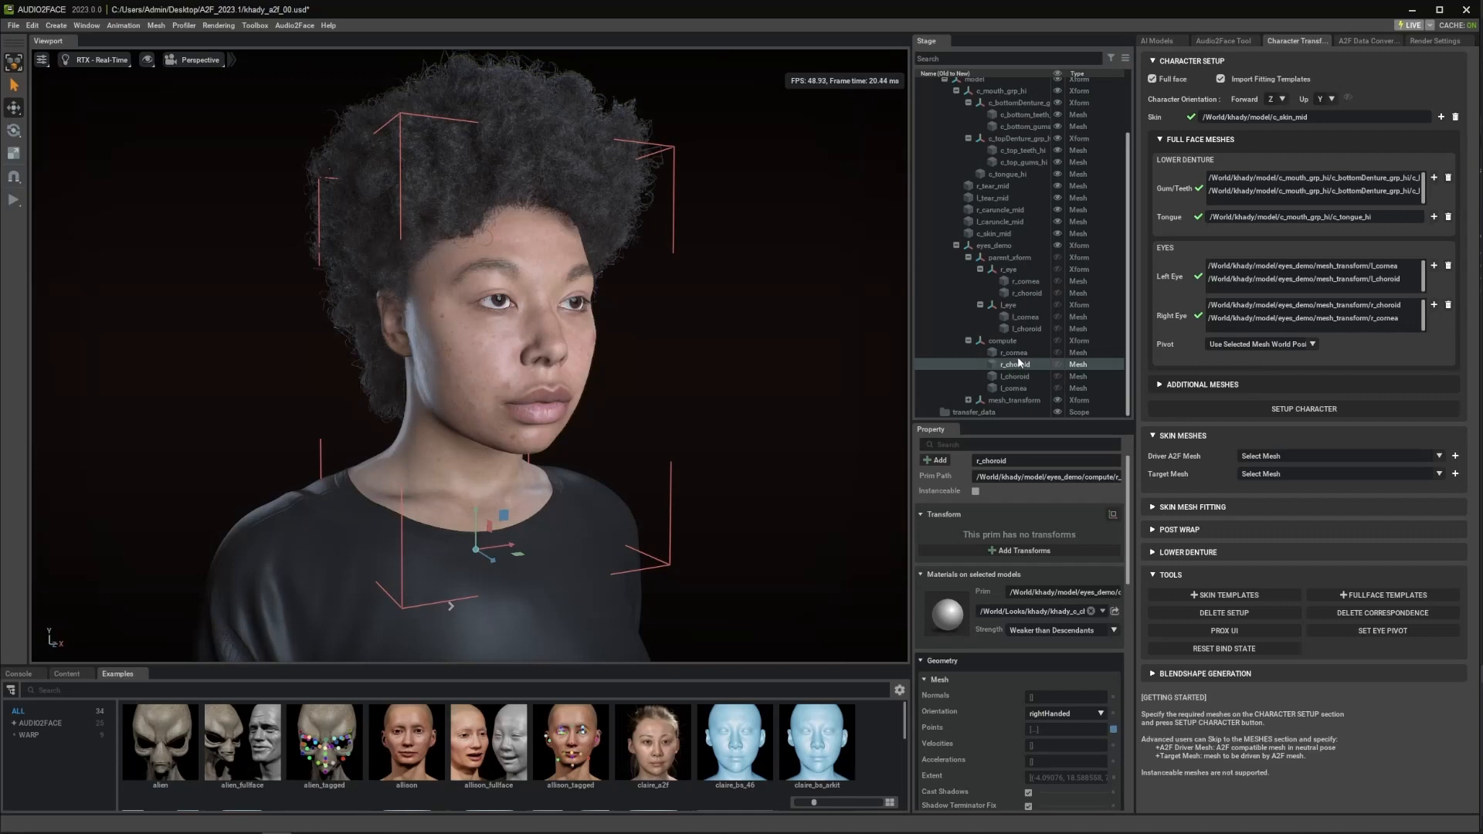
pyautogui.click(1002, 340)
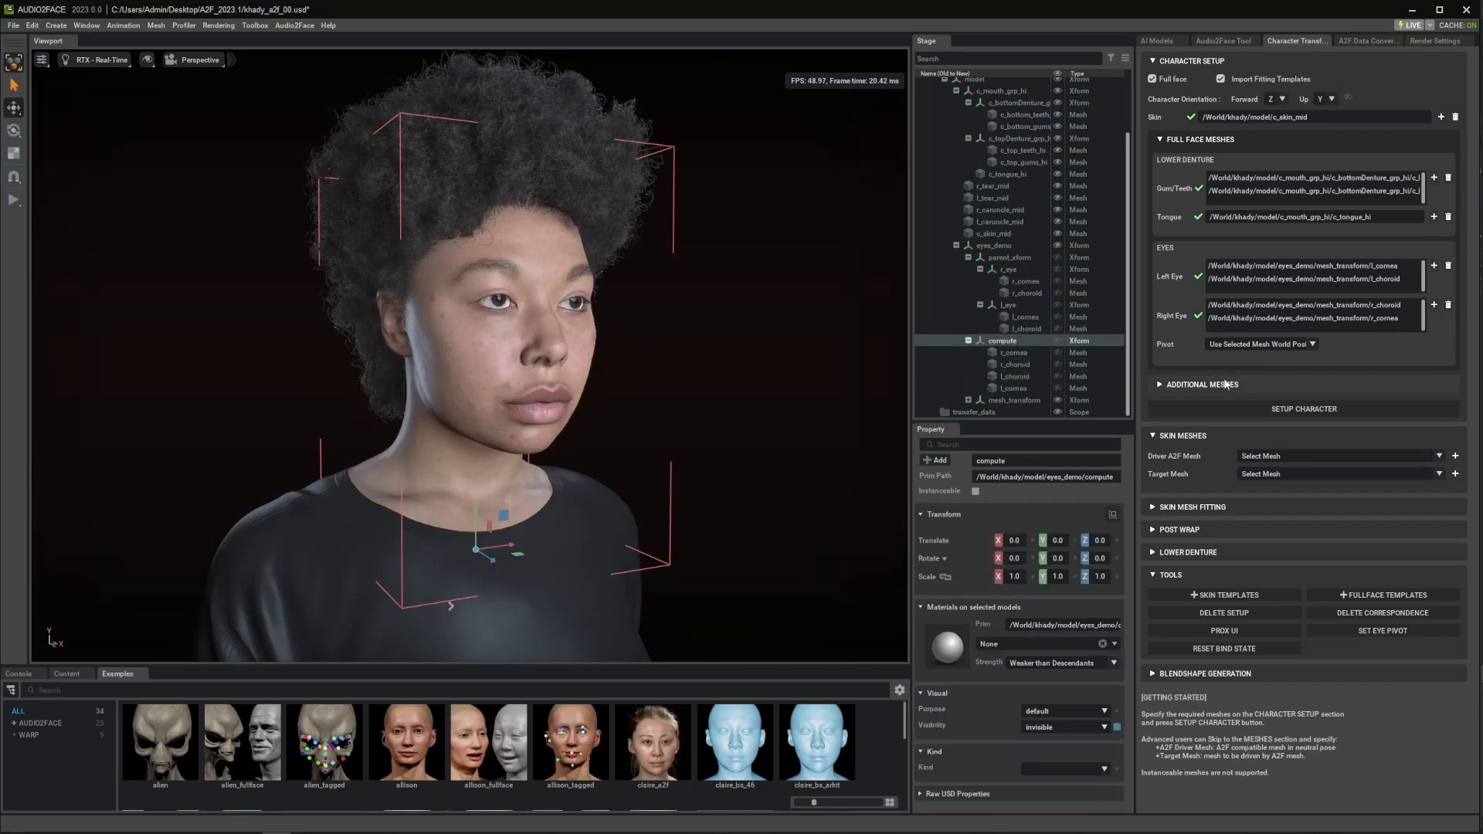
pyautogui.click(1240, 345)
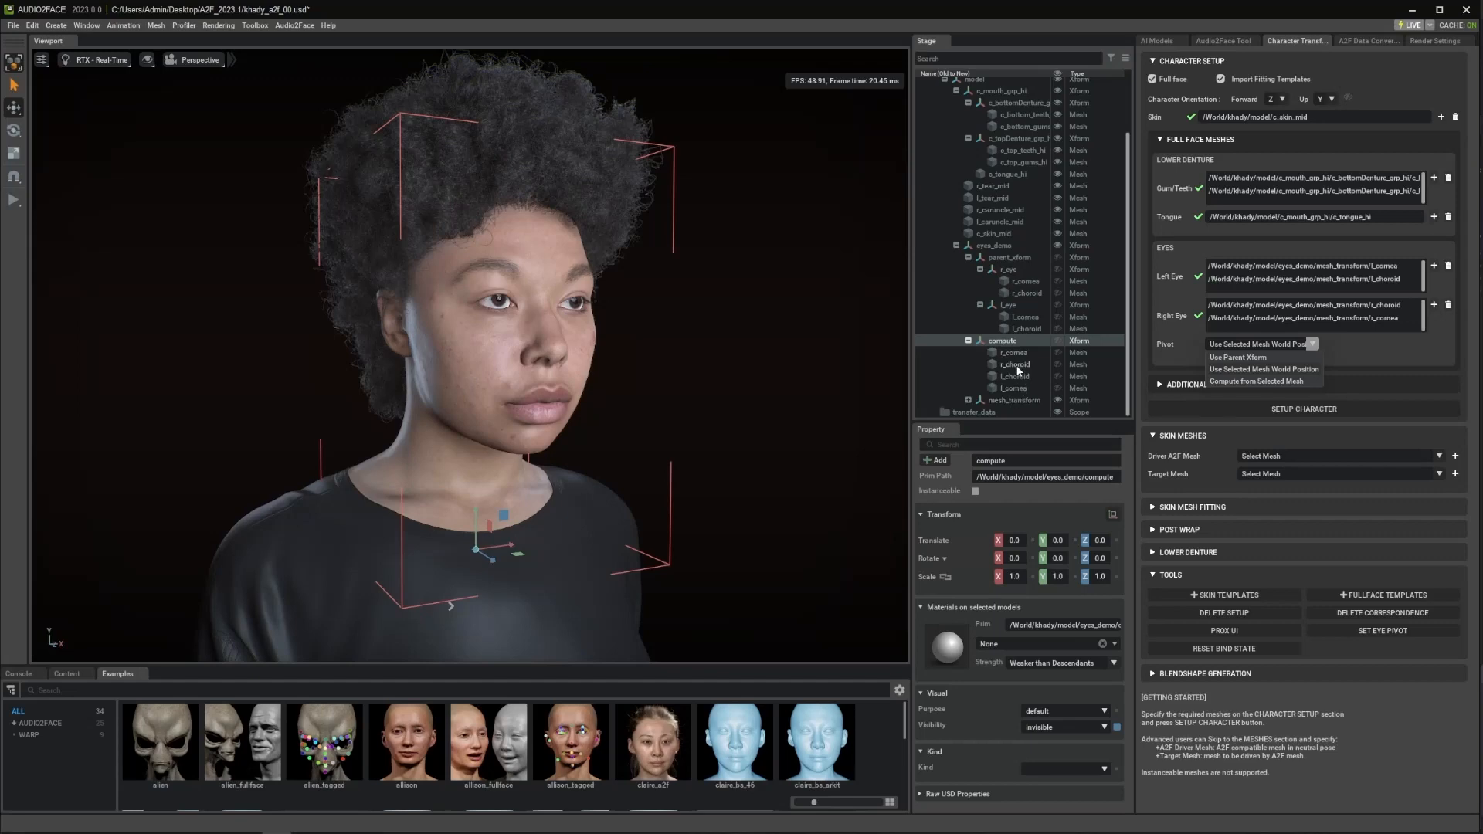
pyautogui.click(1160, 343)
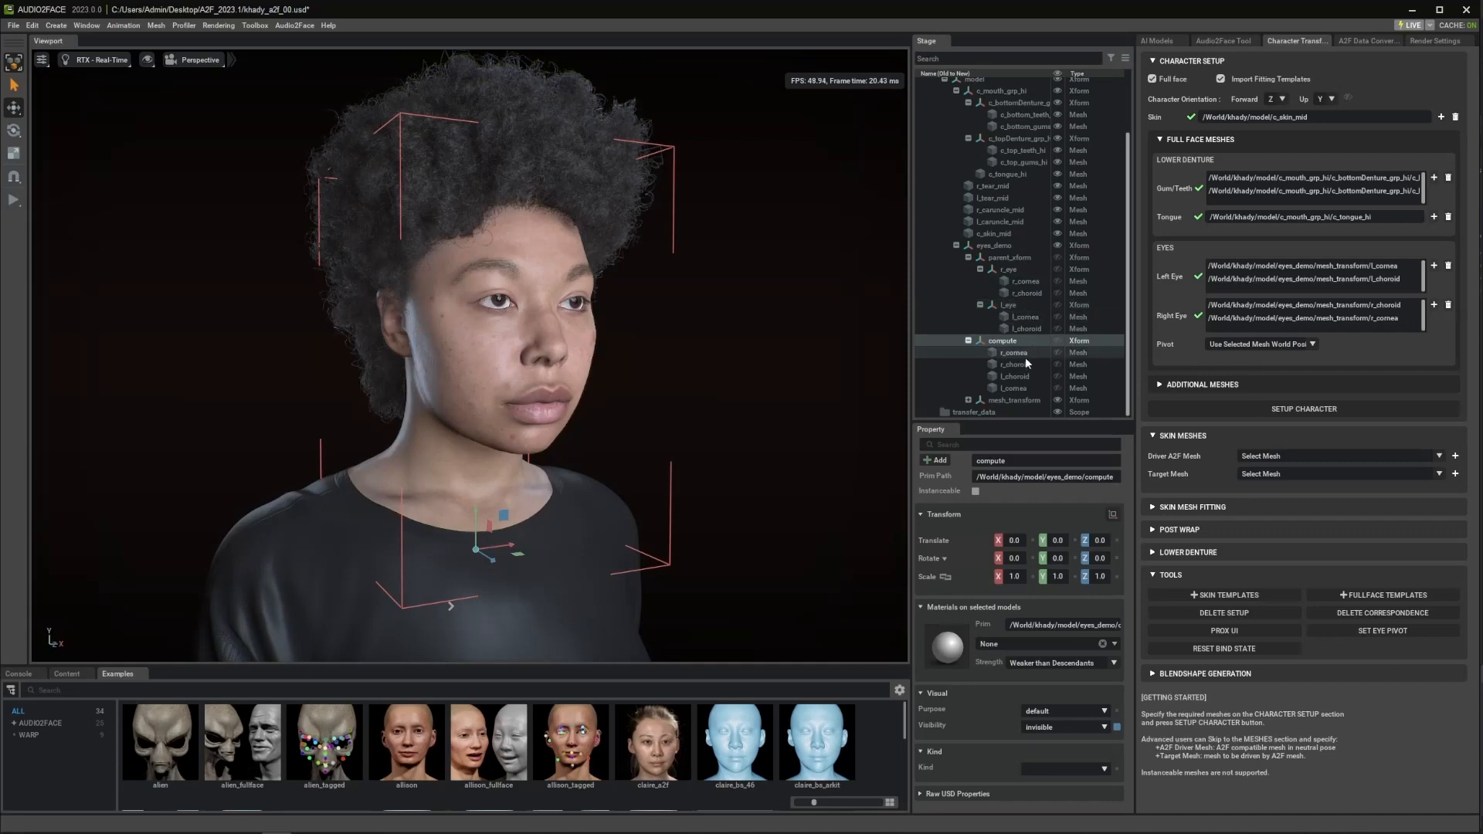
# Step: Pick r_choroid in the Right Eye and l_choroid in the Left Eye as pivot meshes, using Use Selected Mesh World Position
pyautogui.click(1271, 304)
pyautogui.click(1315, 279)
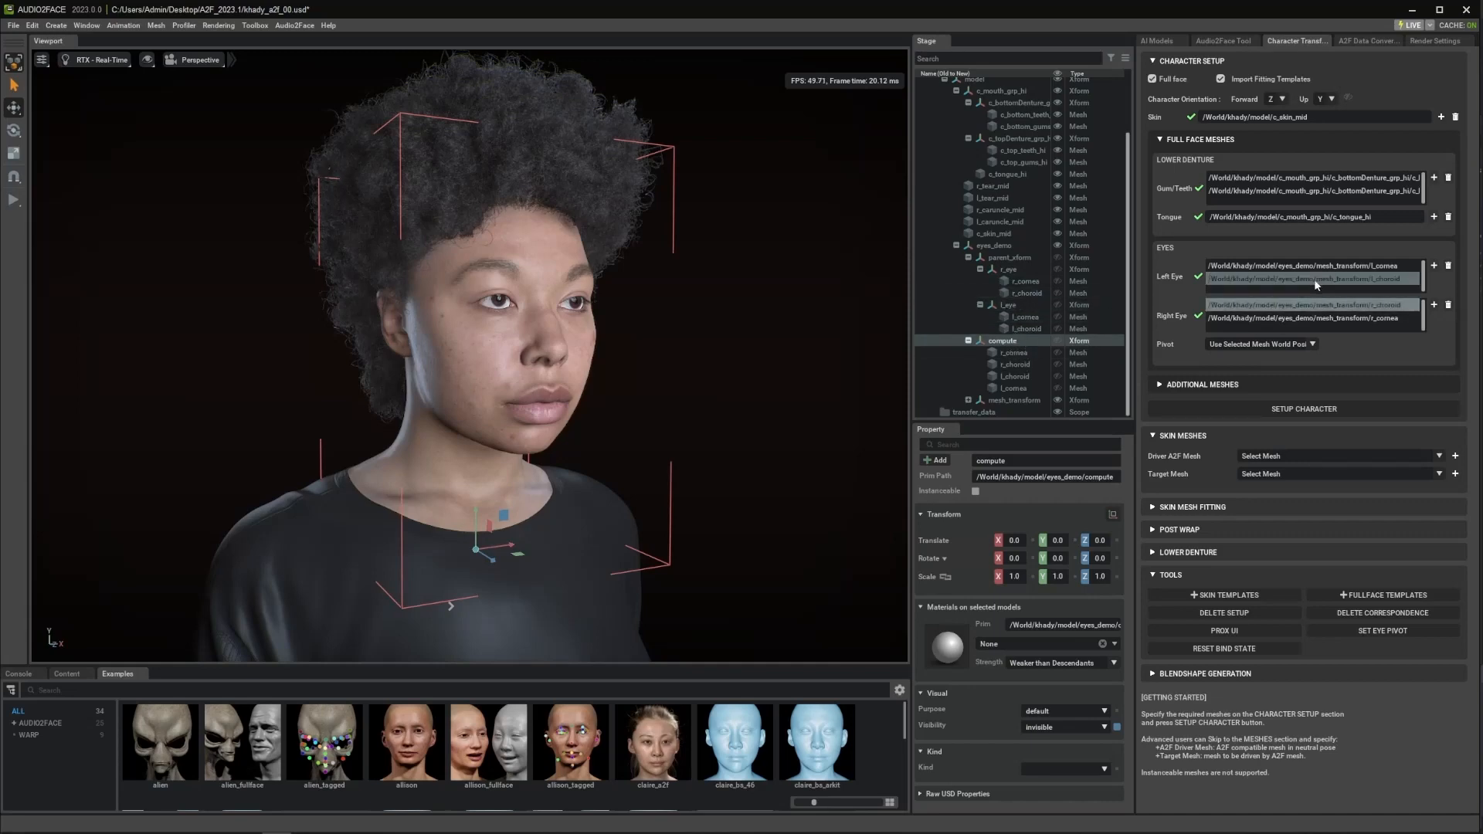
pyautogui.click(1280, 342)
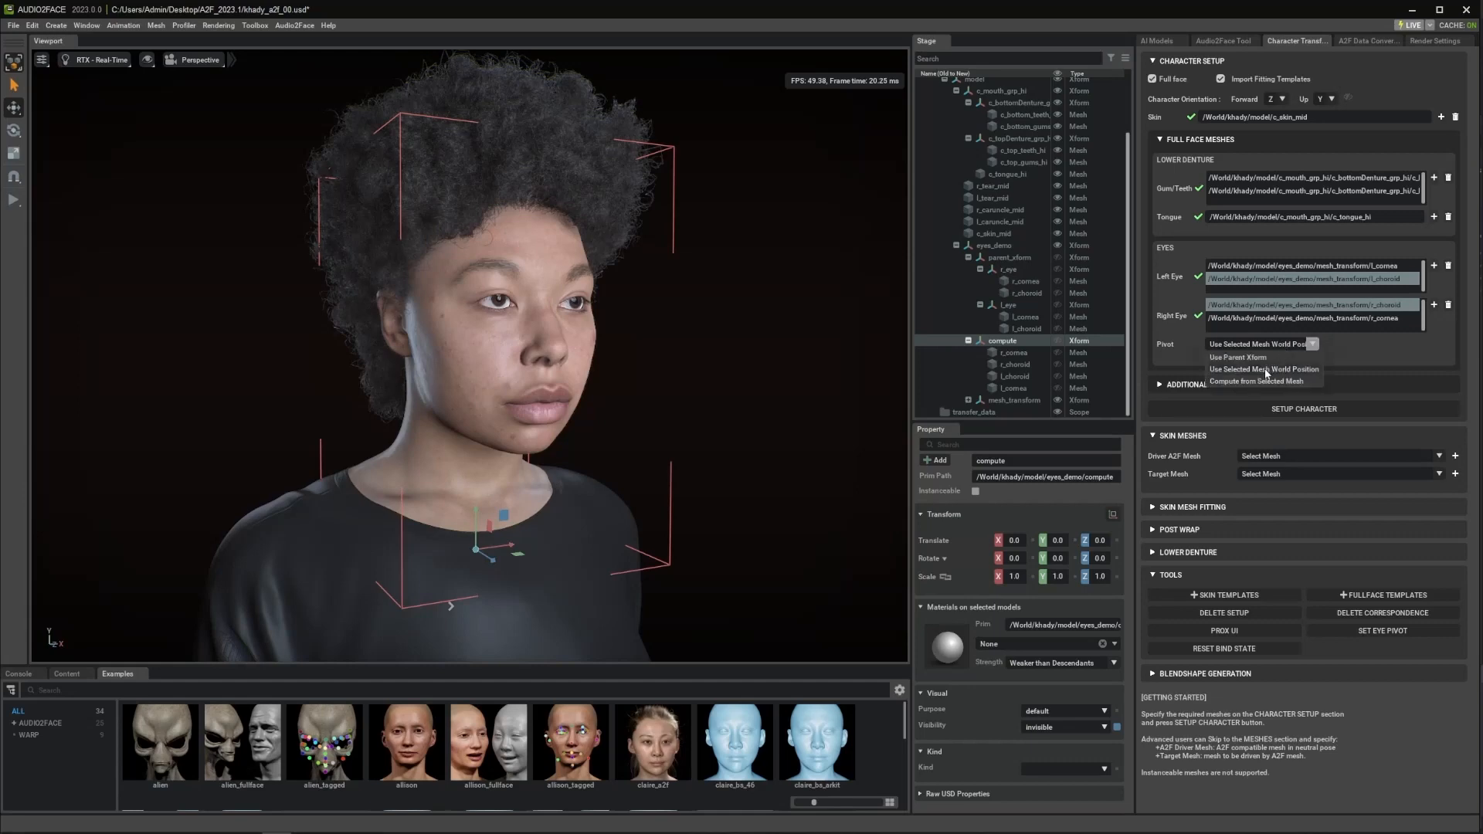
pyautogui.click(1265, 370)
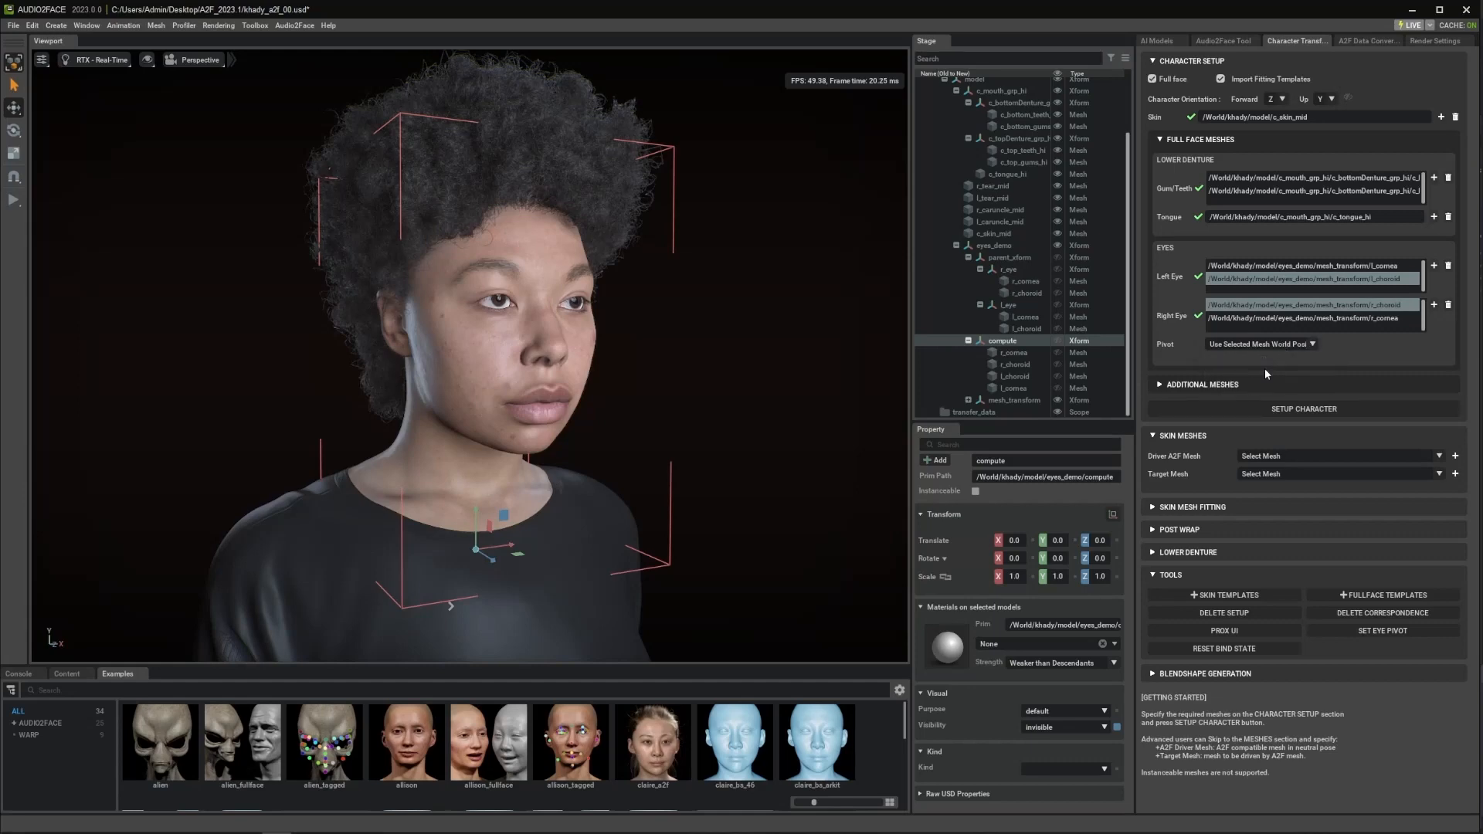
# Step: Expand the additional meshes settings and add the hair and T-shirt meshes as Static meshes
pyautogui.click(1207, 384)
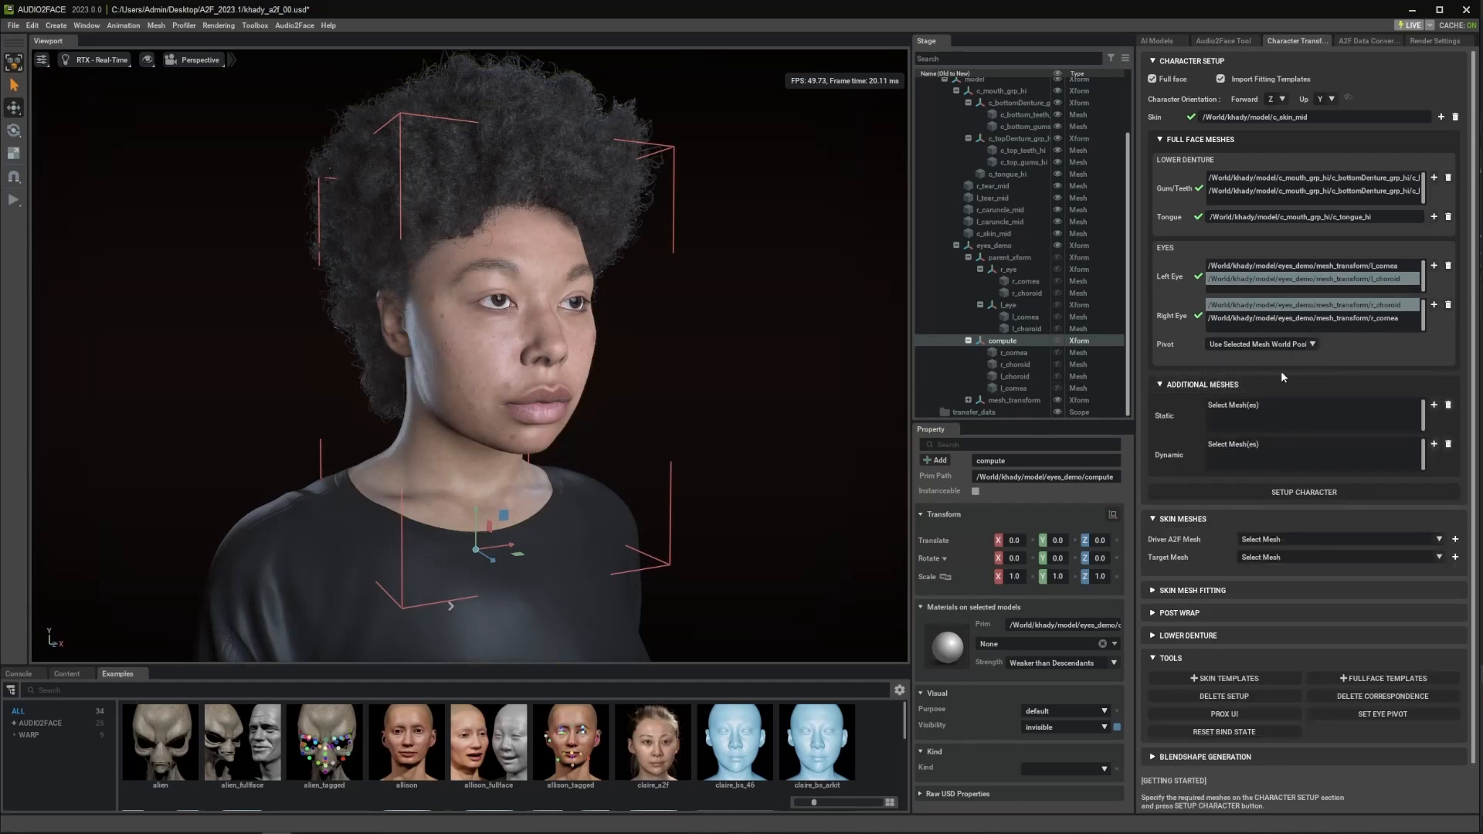
pyautogui.click(503, 113)
pyautogui.click(1433, 404)
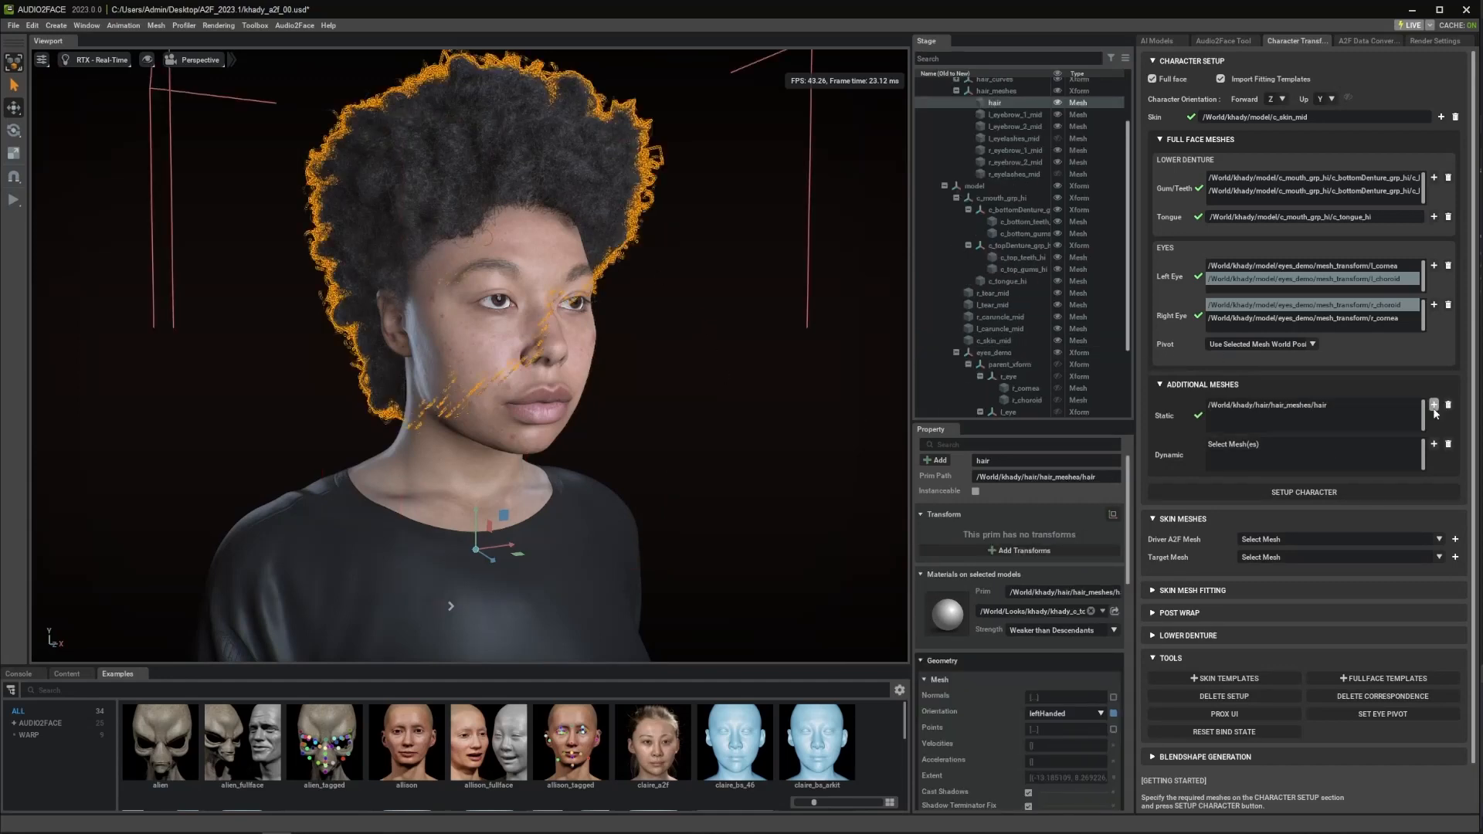
pyautogui.click(359, 596)
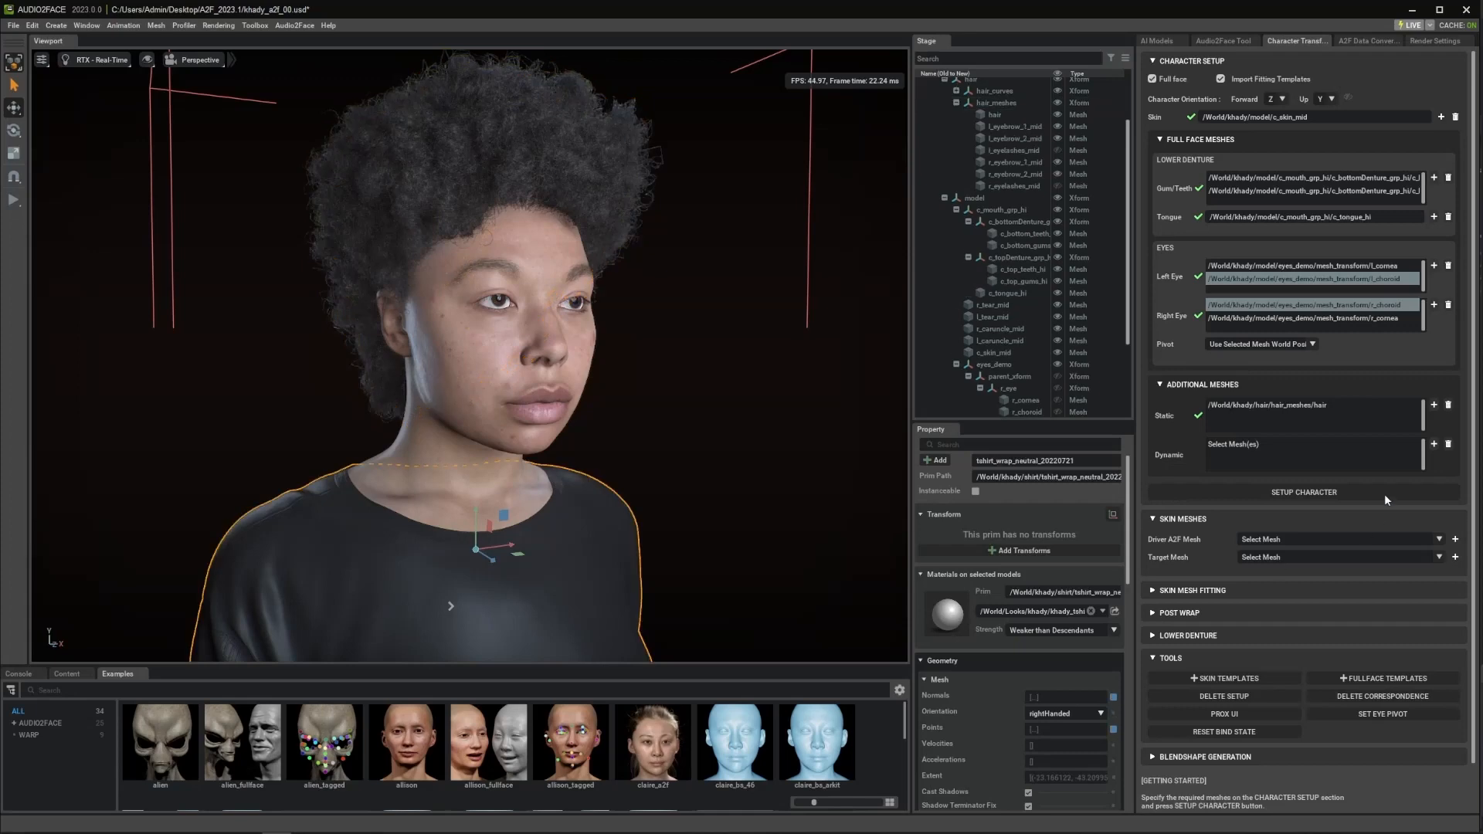
pyautogui.click(1433, 404)
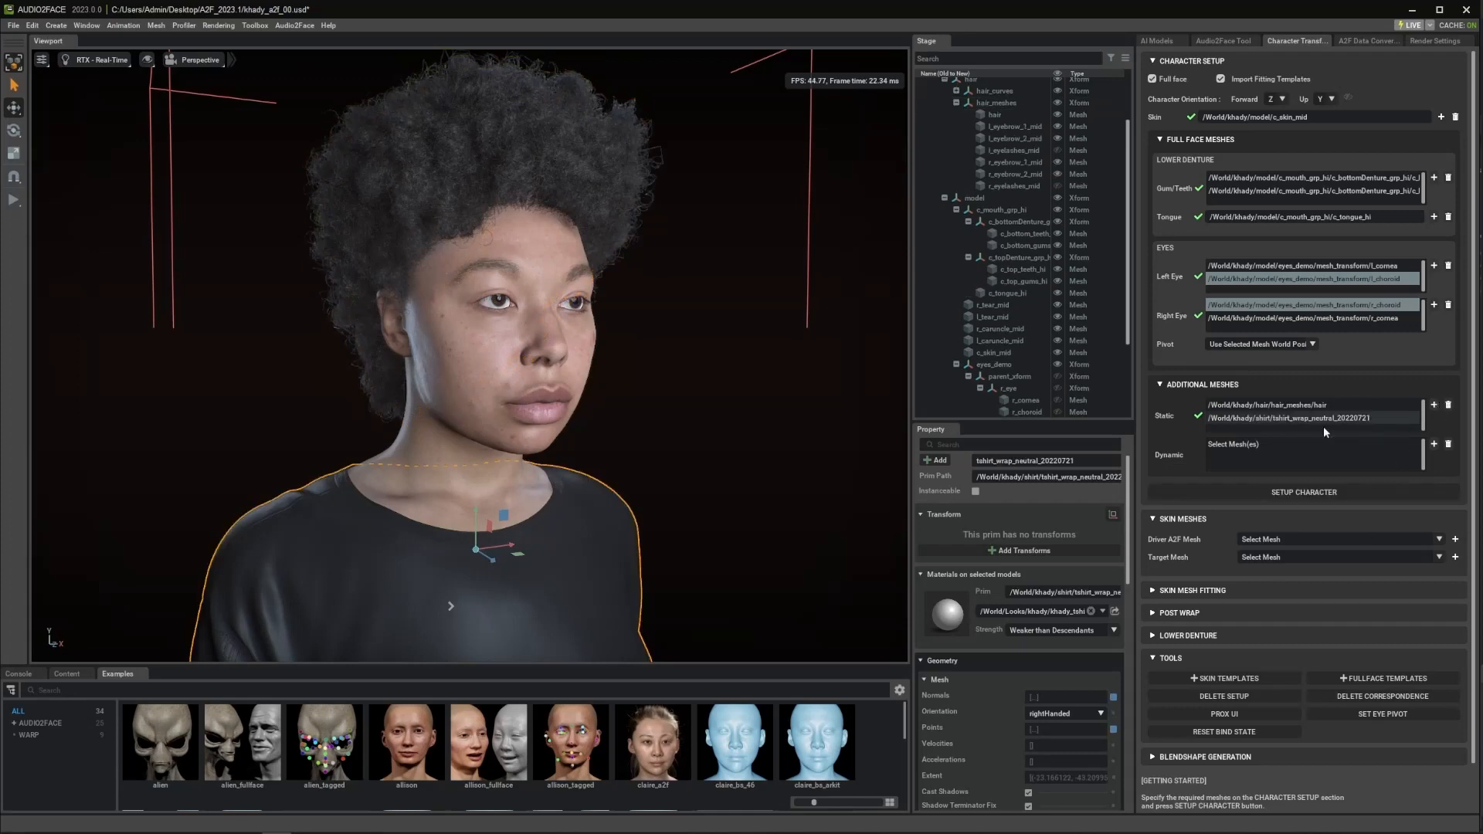
# Step: Add the top teeth and top gums meshes, c_top_teeth_hi and c_top_gums_hi, as Static additional meshes
pyautogui.click(1018, 269)
pyautogui.keyDown('ctrl'); pyautogui.click(1014, 282); pyautogui.keyUp('ctrl')
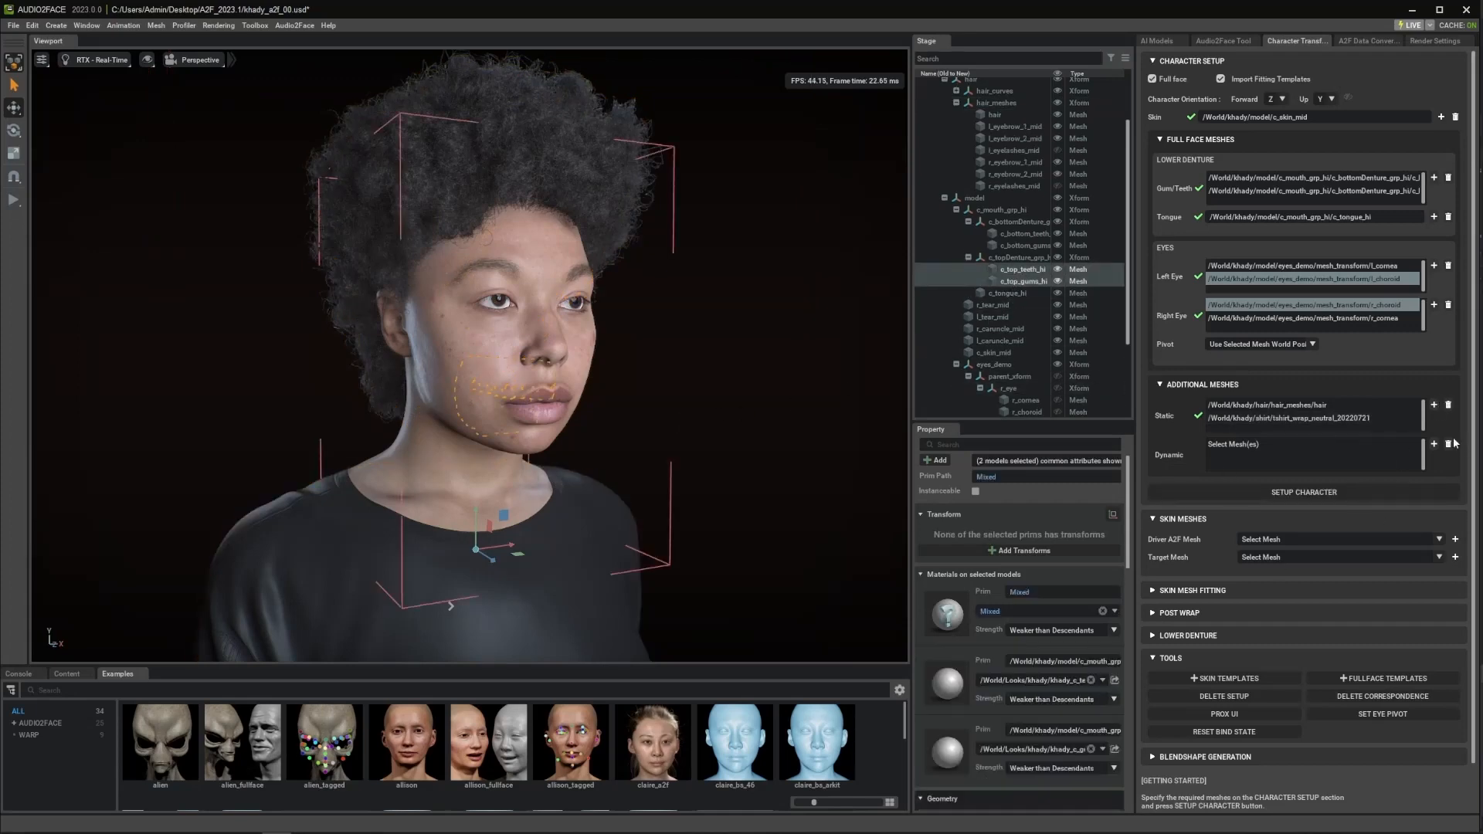
pyautogui.click(1433, 406)
# Step: Add l_eyebrow_1_mid, l_eyebrow_2_mid, r_eyebrow_1_mid and r_eyebrow_2_mid as Dynamic additional meshes, leaving out the eyelash meshes
pyautogui.click(510, 272)
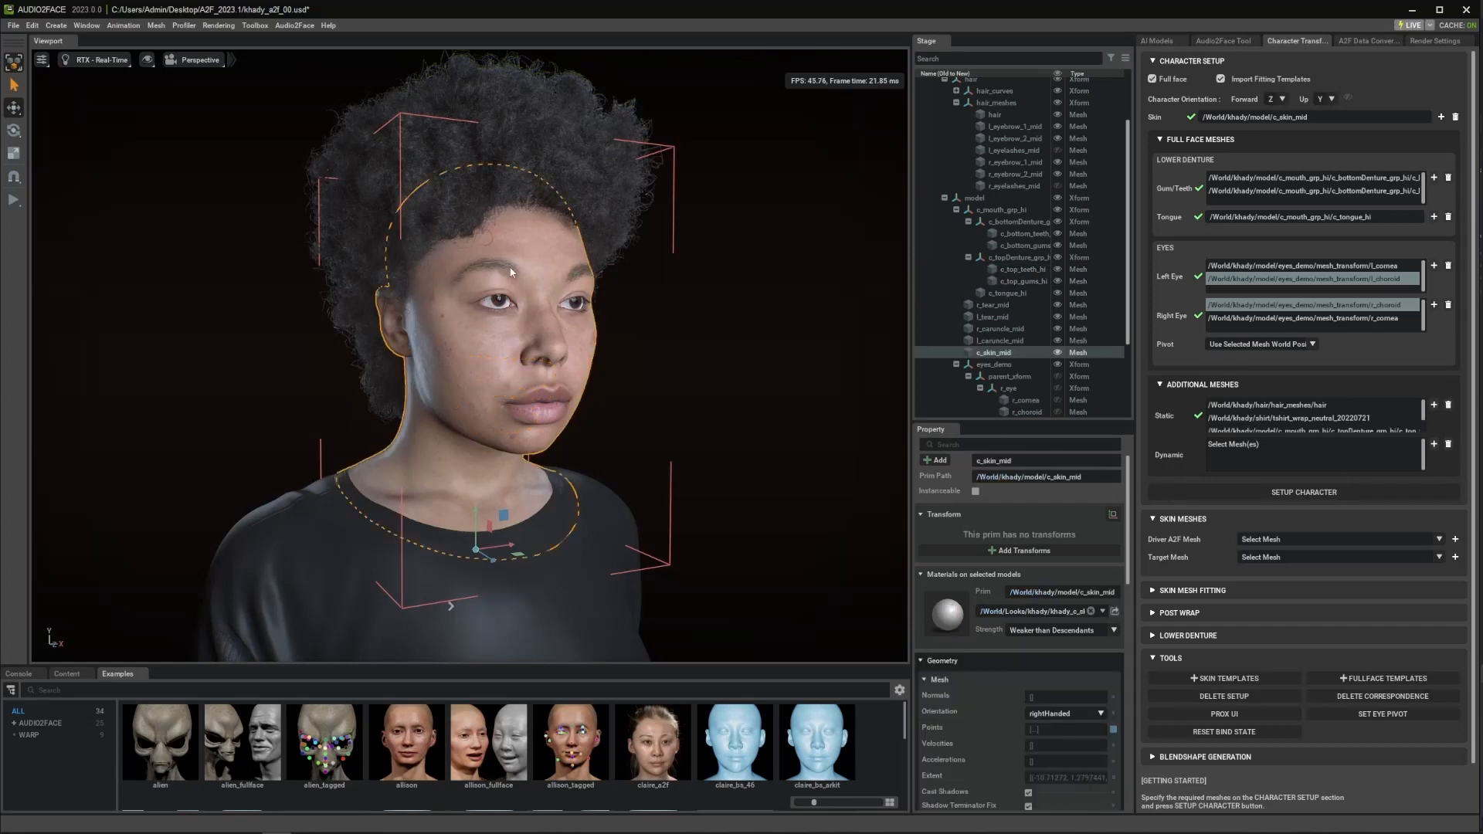
pyautogui.click(969, 258)
pyautogui.click(968, 221)
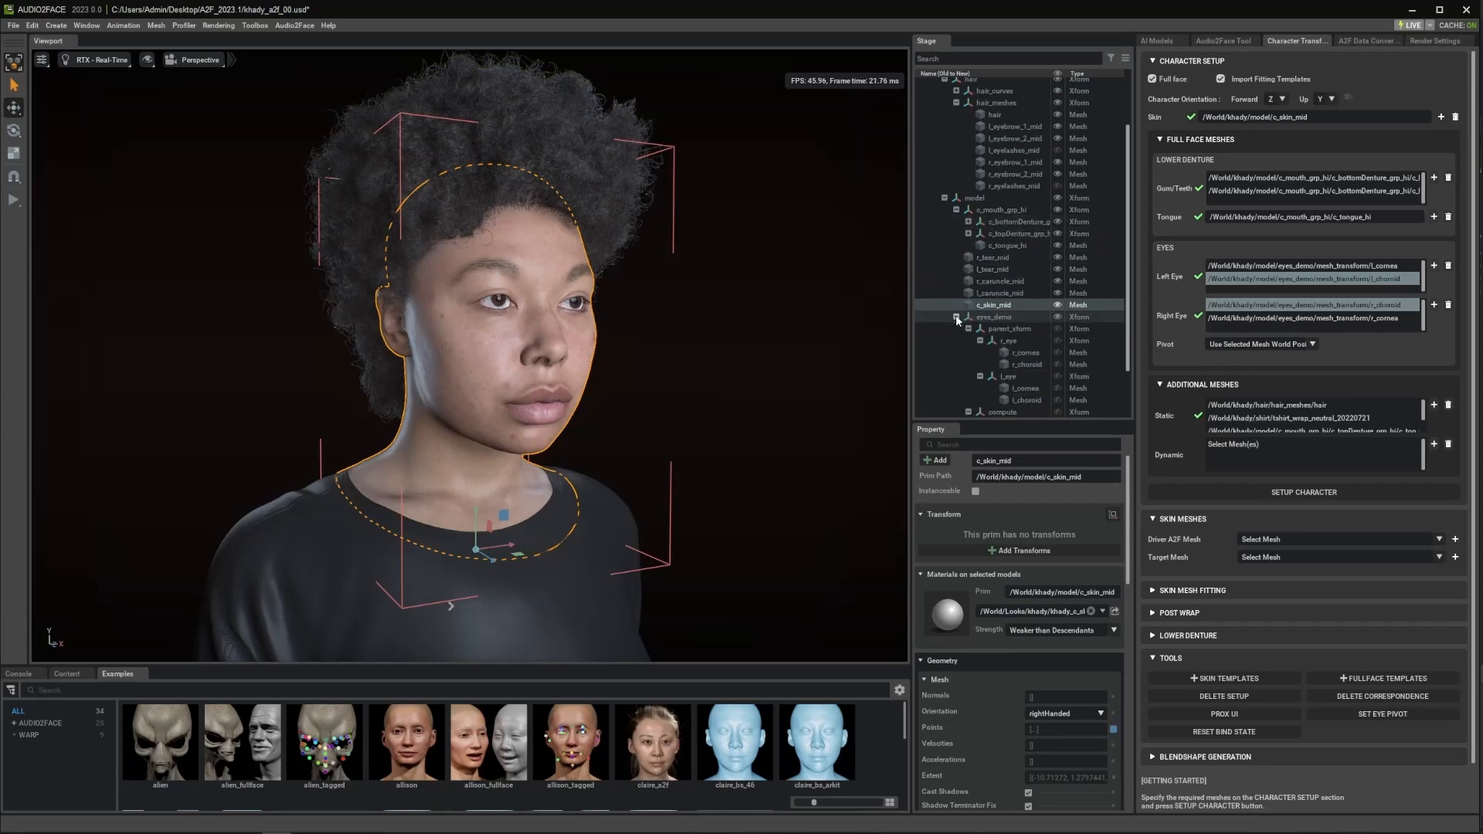
pyautogui.click(956, 316)
pyautogui.click(1001, 203)
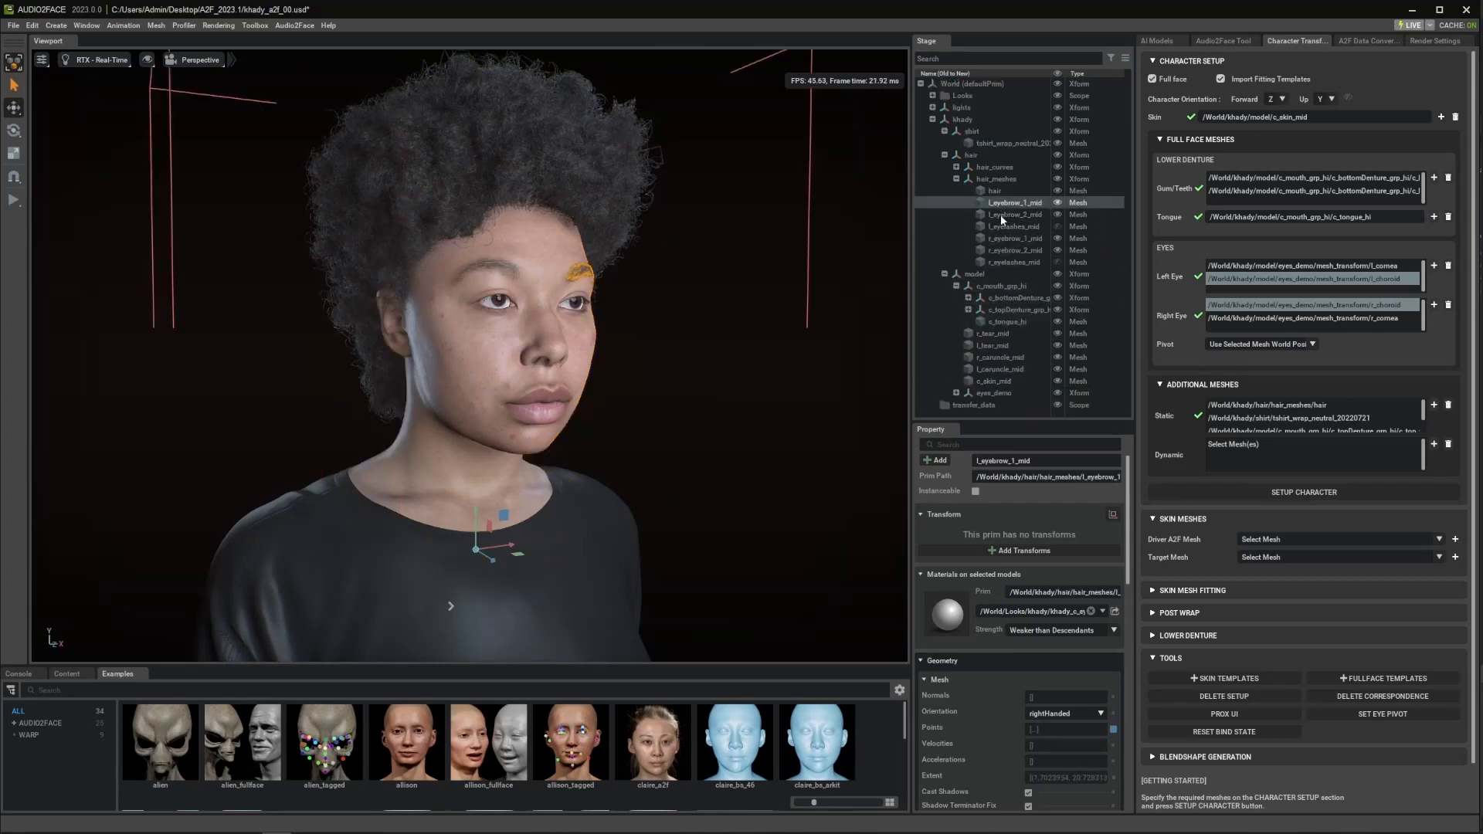
pyautogui.keyDown('shift'); pyautogui.click(1010, 263); pyautogui.keyUp('shift')
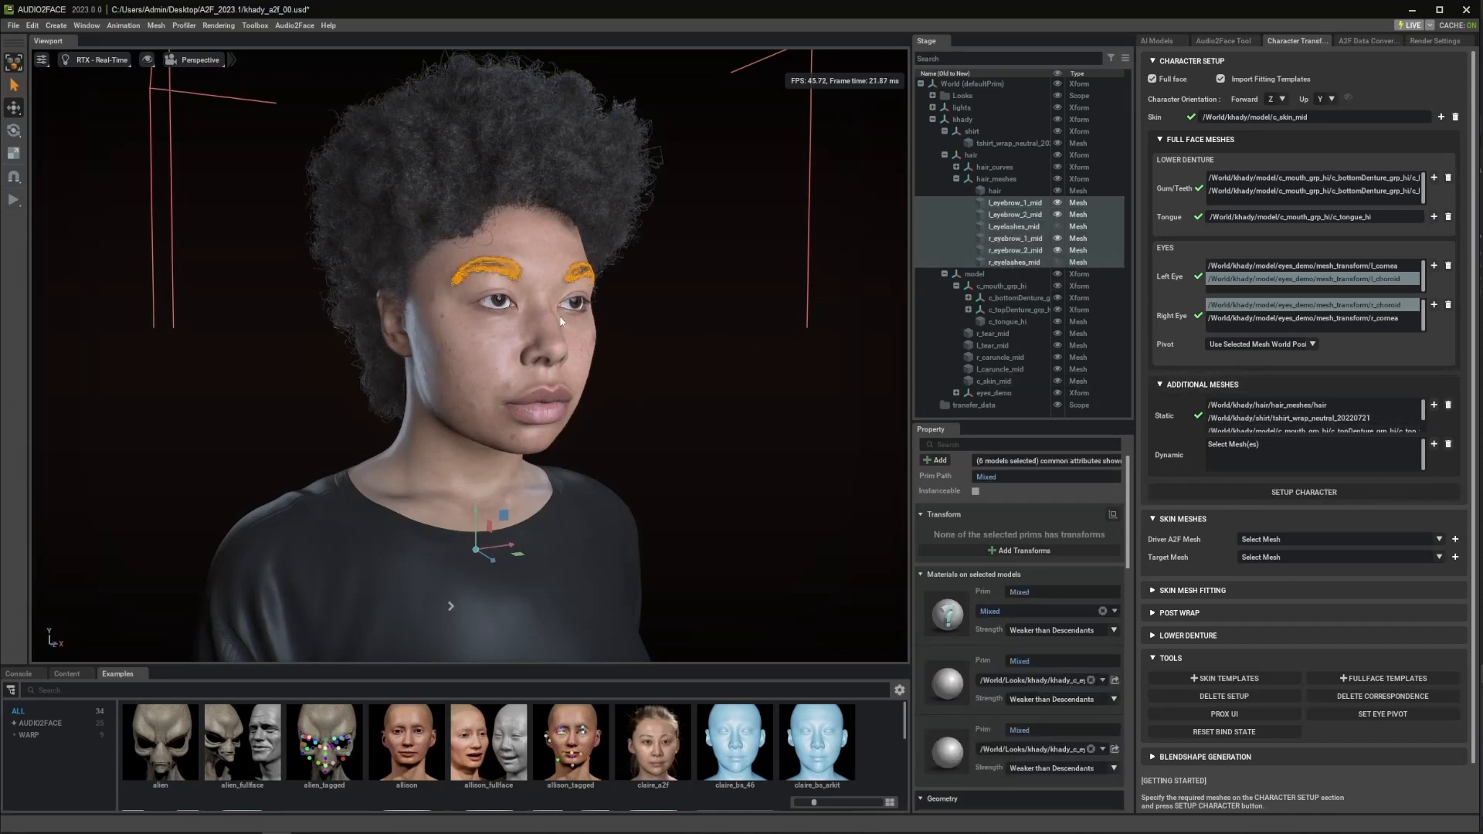
pyautogui.keyDown('ctrl'); pyautogui.click(1015, 227); pyautogui.keyUp('ctrl')
pyautogui.keyDown('ctrl'); pyautogui.click(1019, 263); pyautogui.keyUp('ctrl')
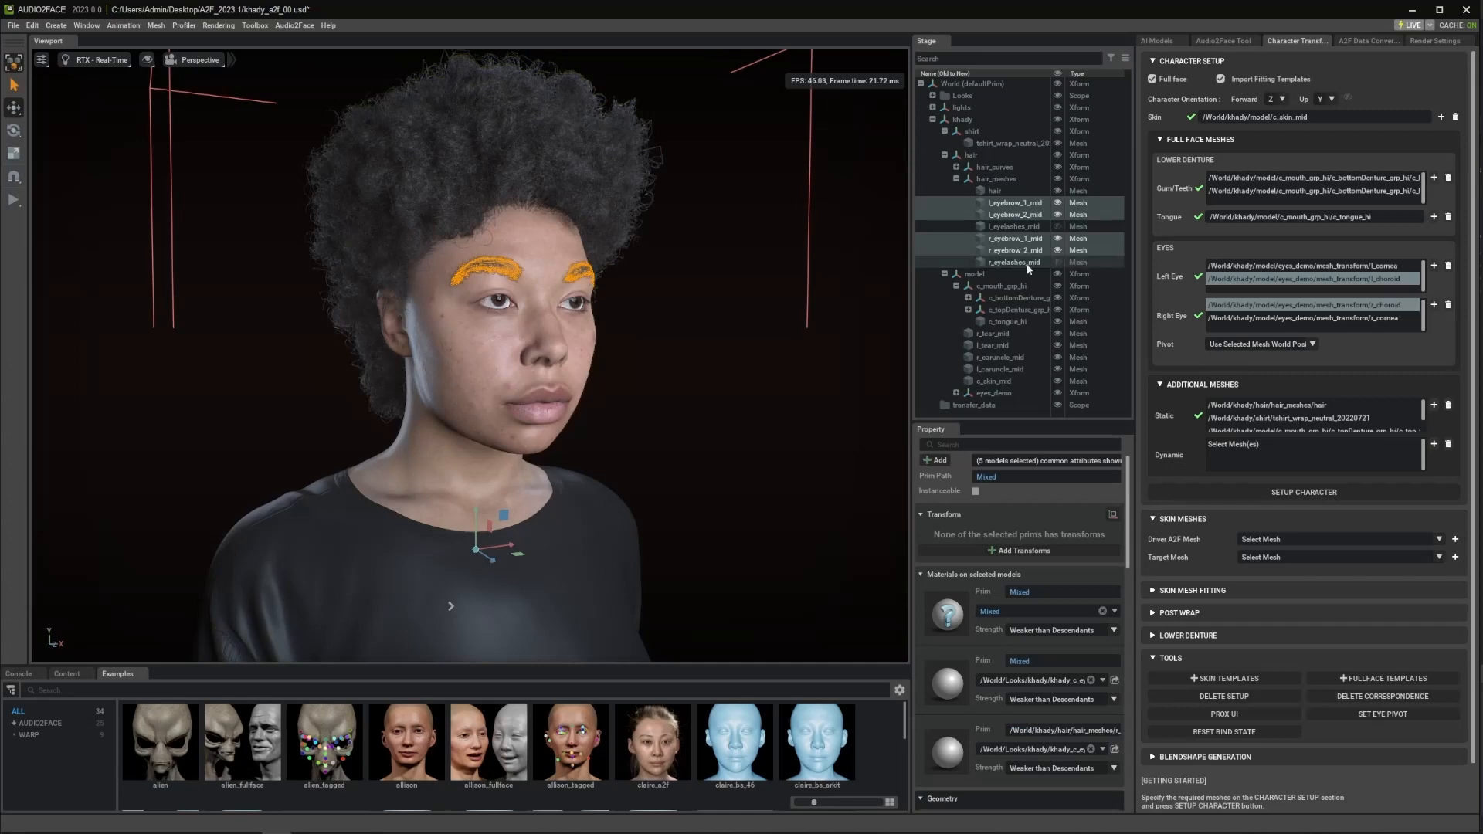
pyautogui.click(1433, 446)
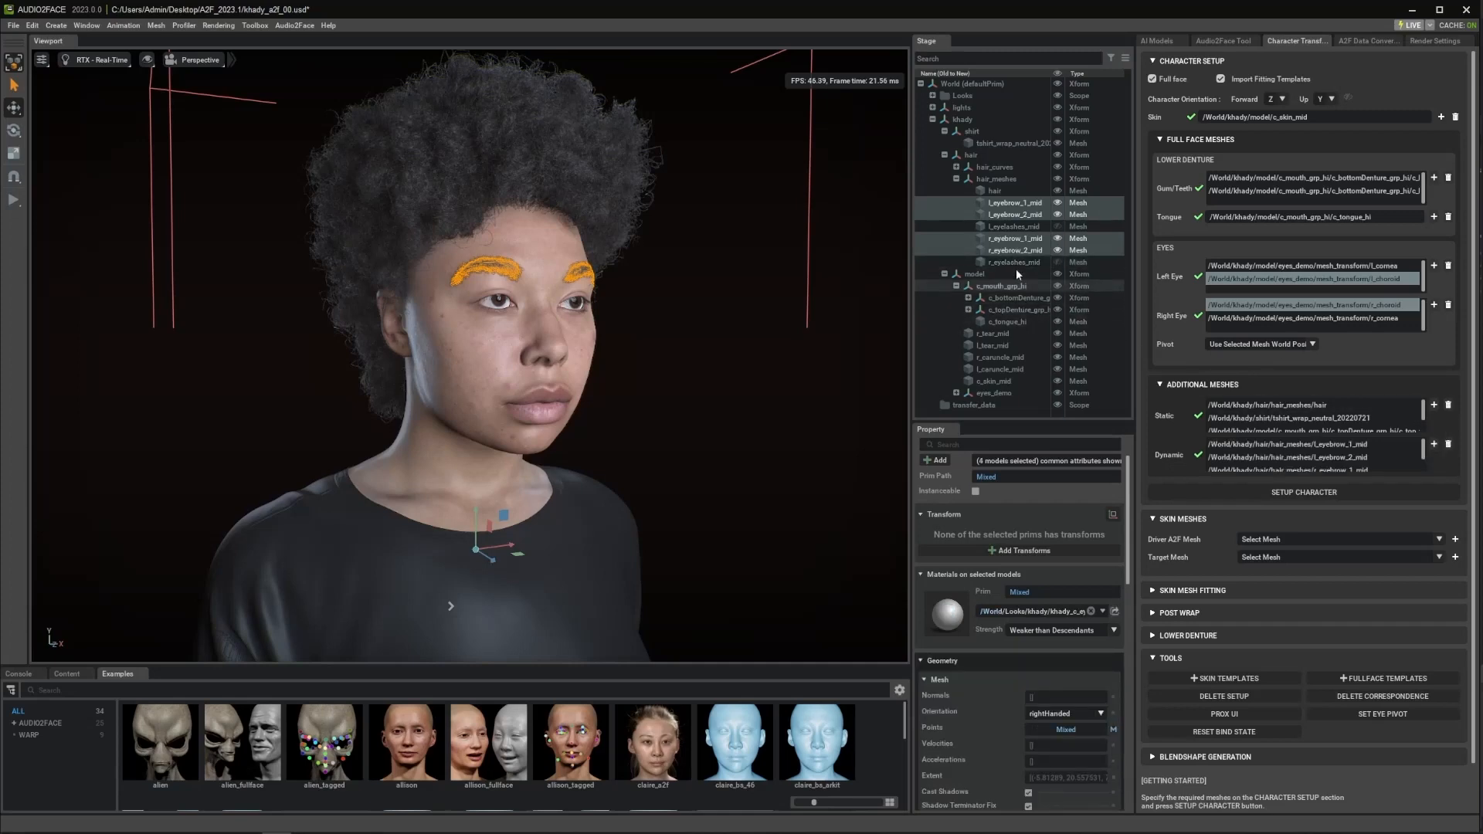
# Step: Add eyelashes_basisCurves from the hair_curves group to the Dynamic meshes and run Setup Character
pyautogui.click(956, 166)
pyautogui.click(1010, 191)
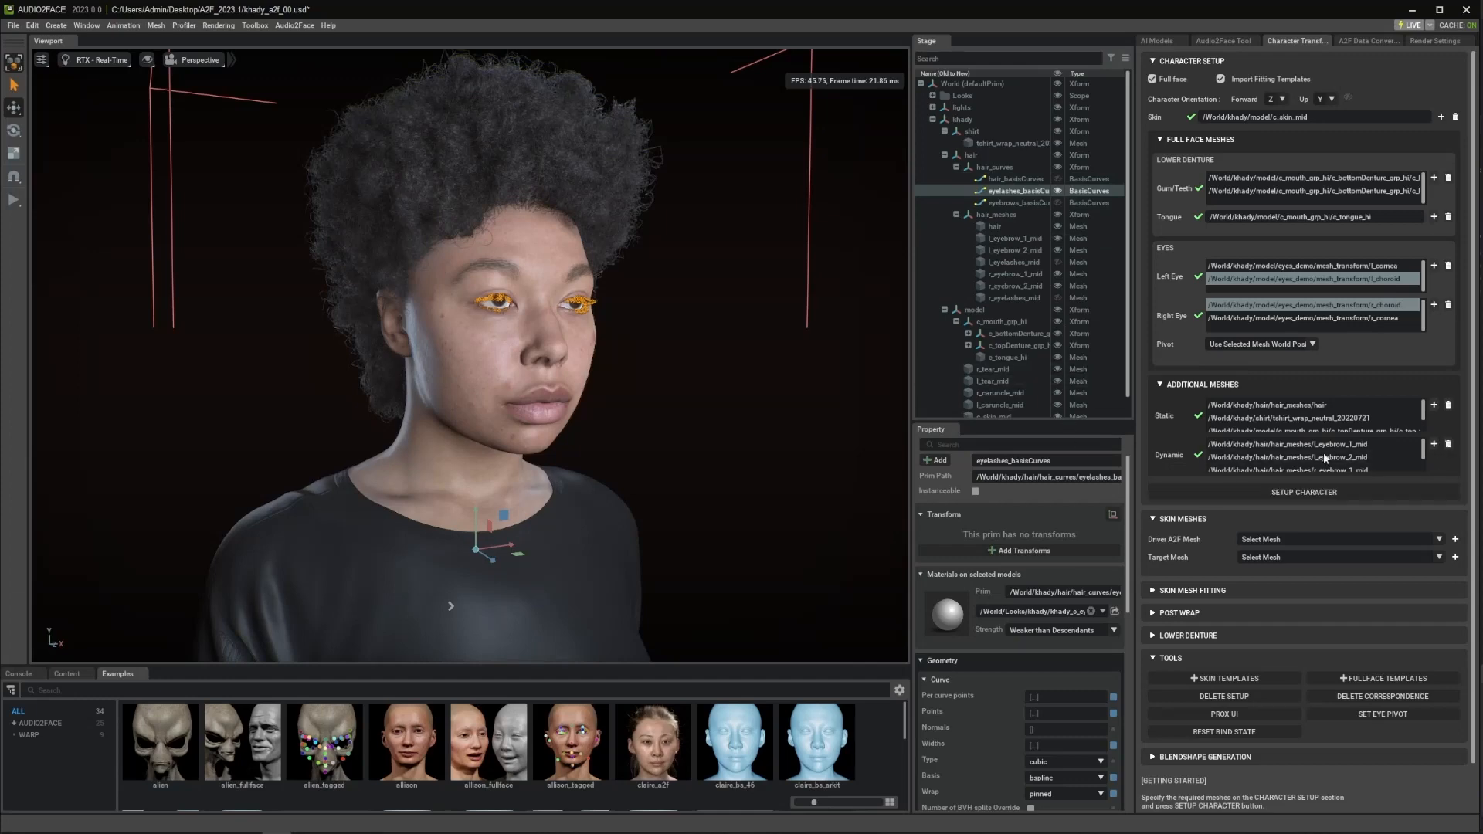
pyautogui.click(1256, 495)
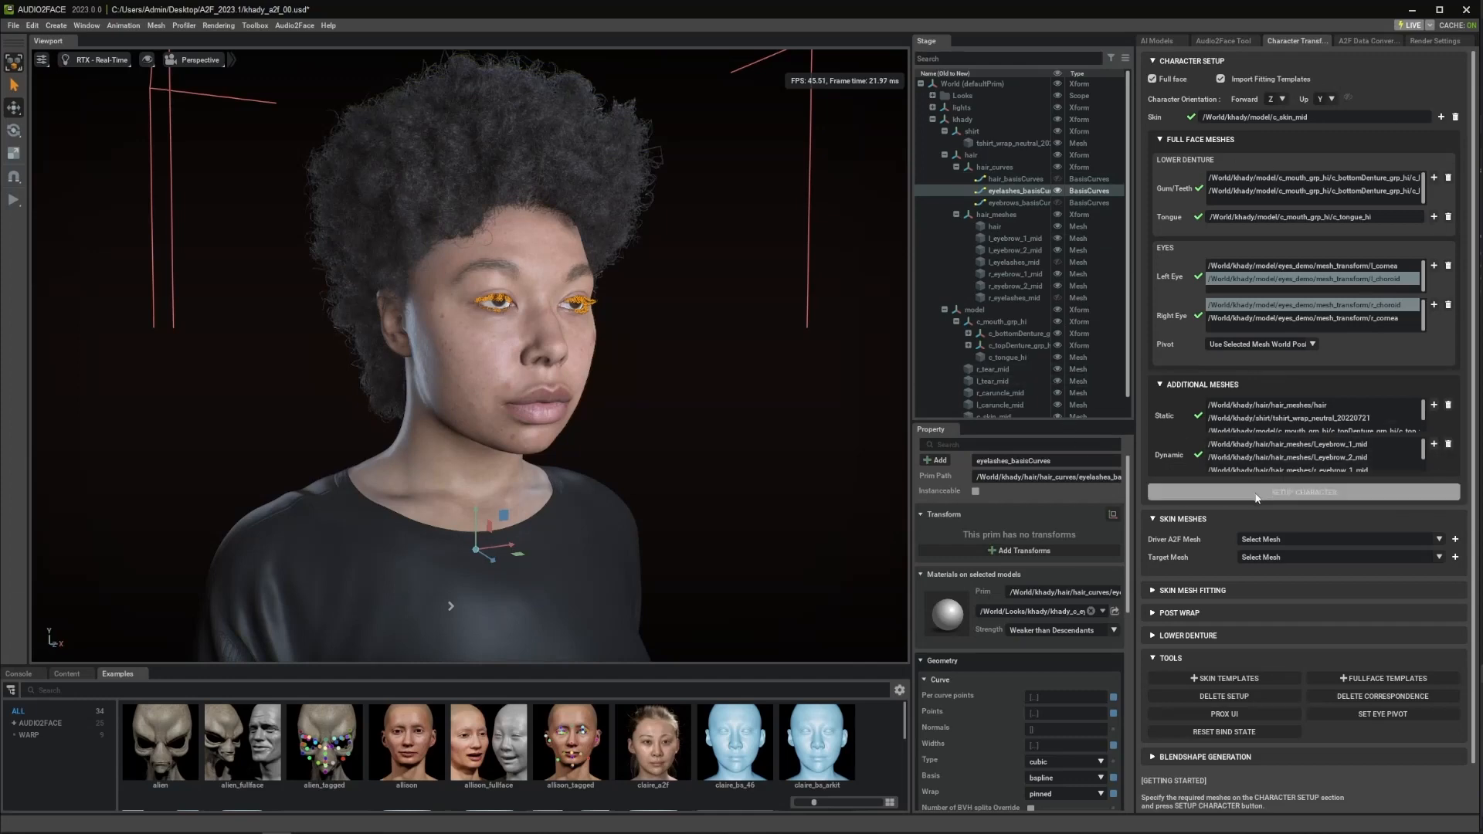
pyautogui.scroll(-5, 618, 381)
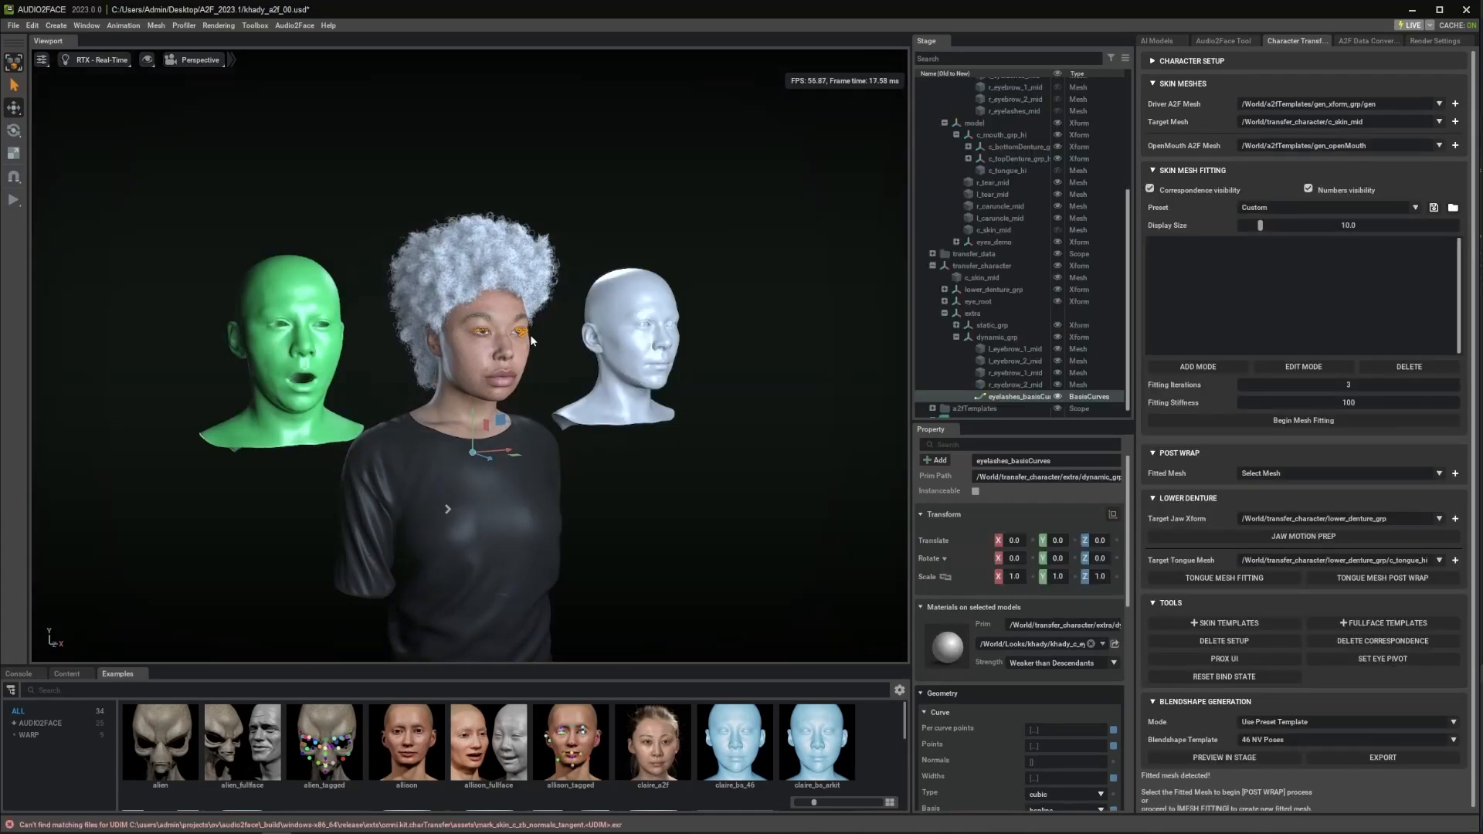
# Step: Assign the khady_c_top_hair_alt_shd material to the hair mesh in the transfer character's static_grp
pyautogui.click(451, 276)
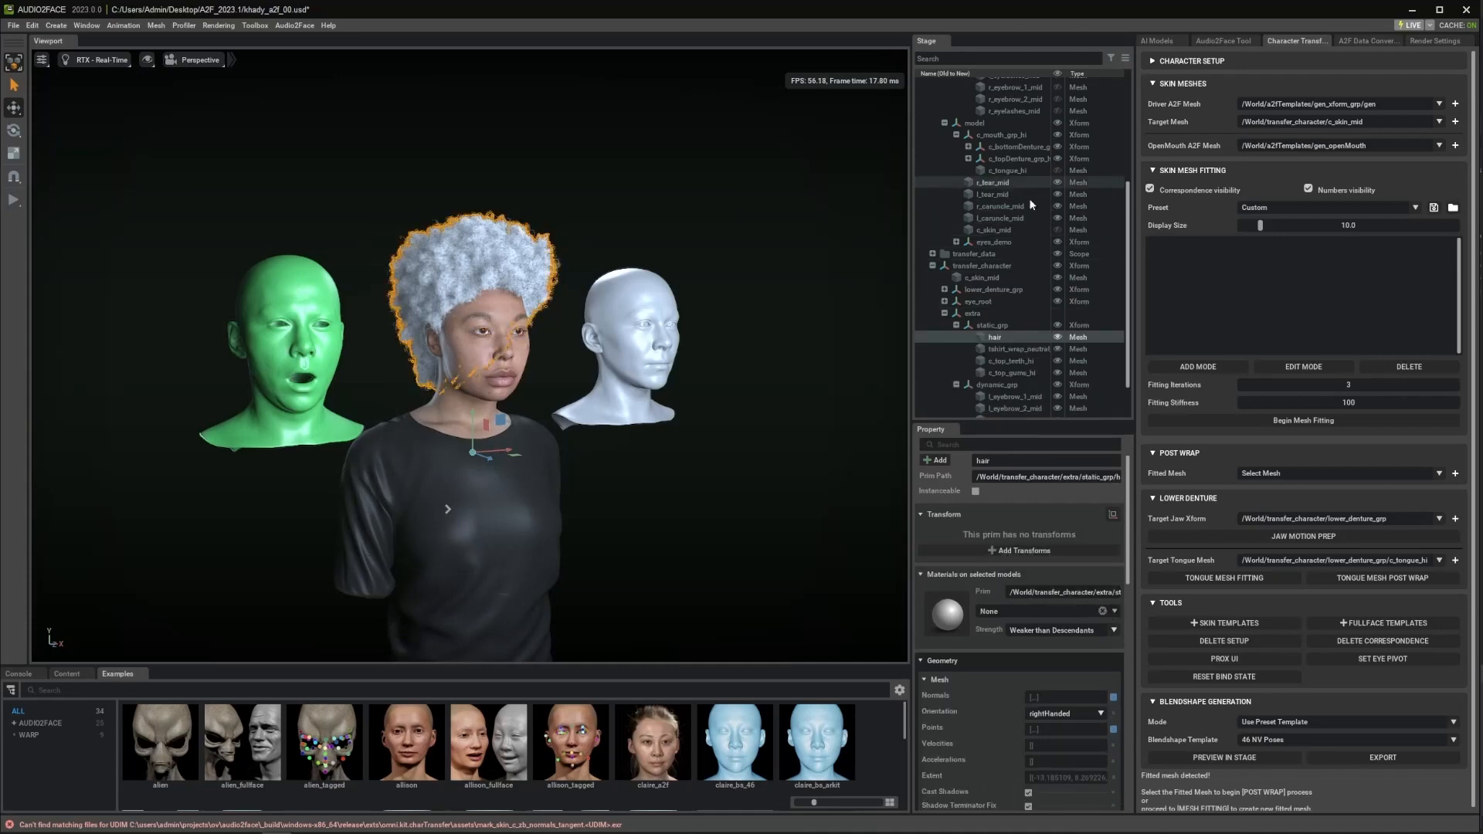
pyautogui.scroll(3, 1046, 242)
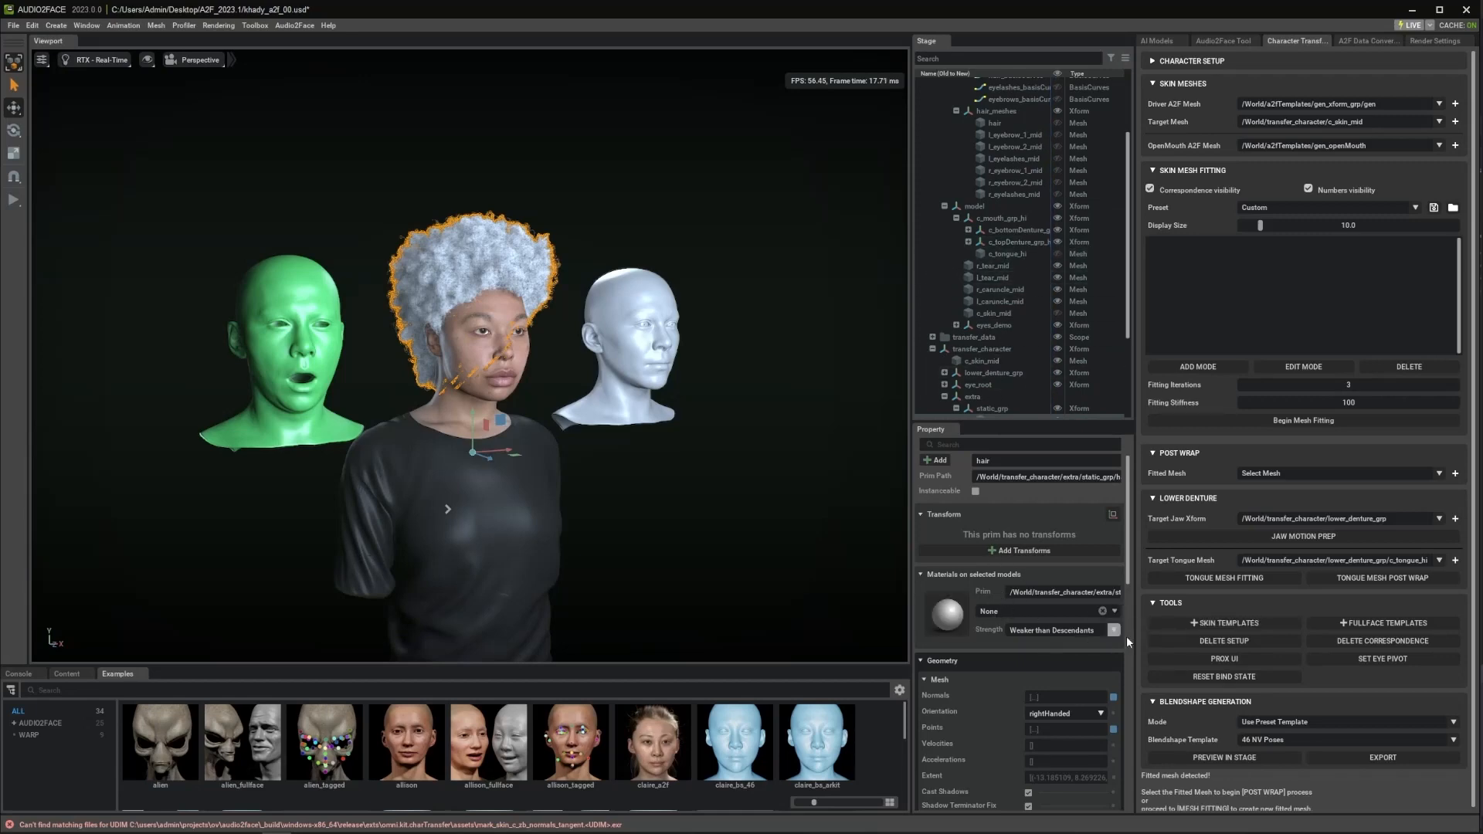
pyautogui.click(1114, 611)
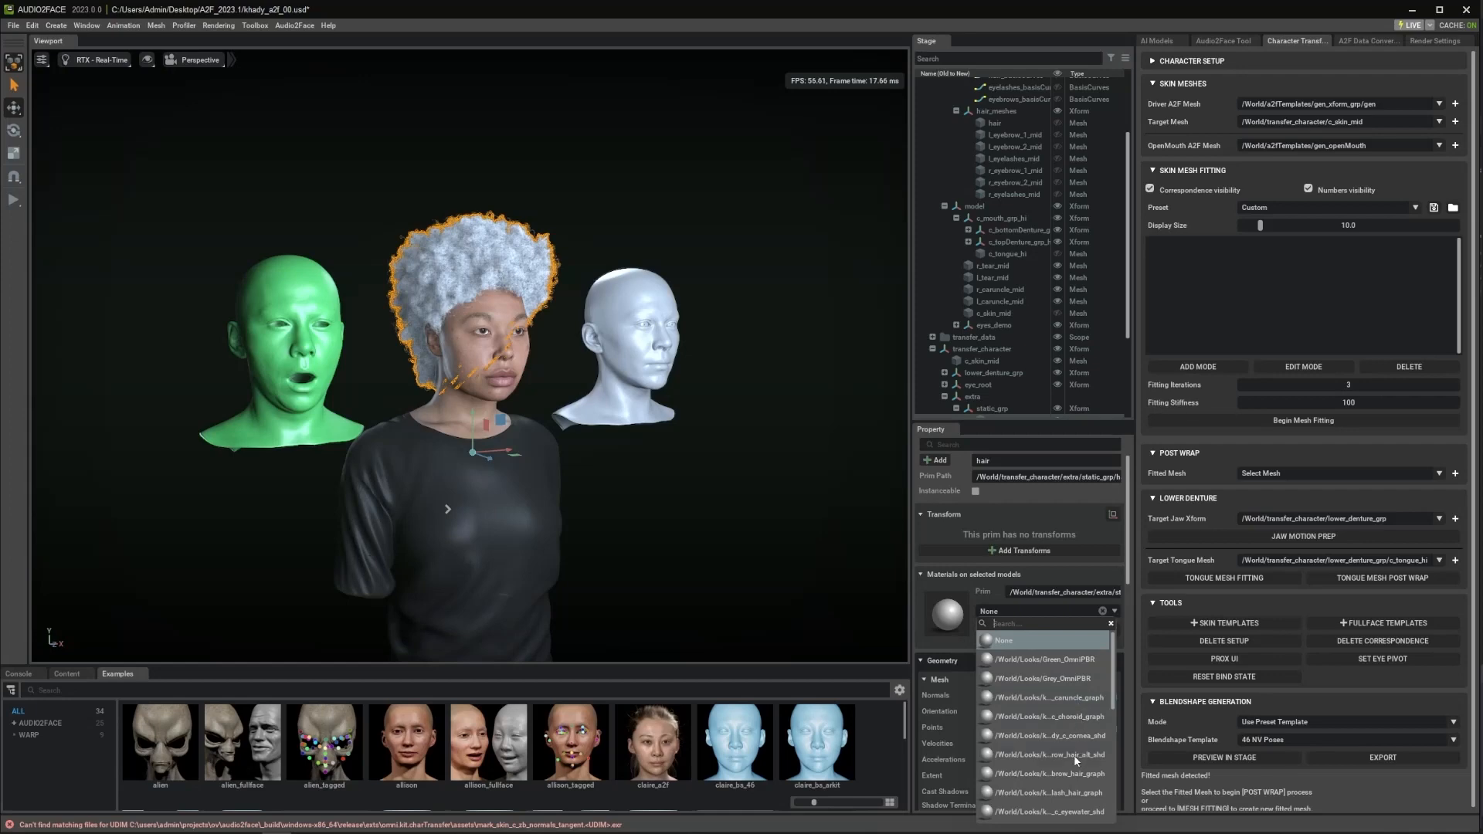
pyautogui.scroll(-2, 1075, 795)
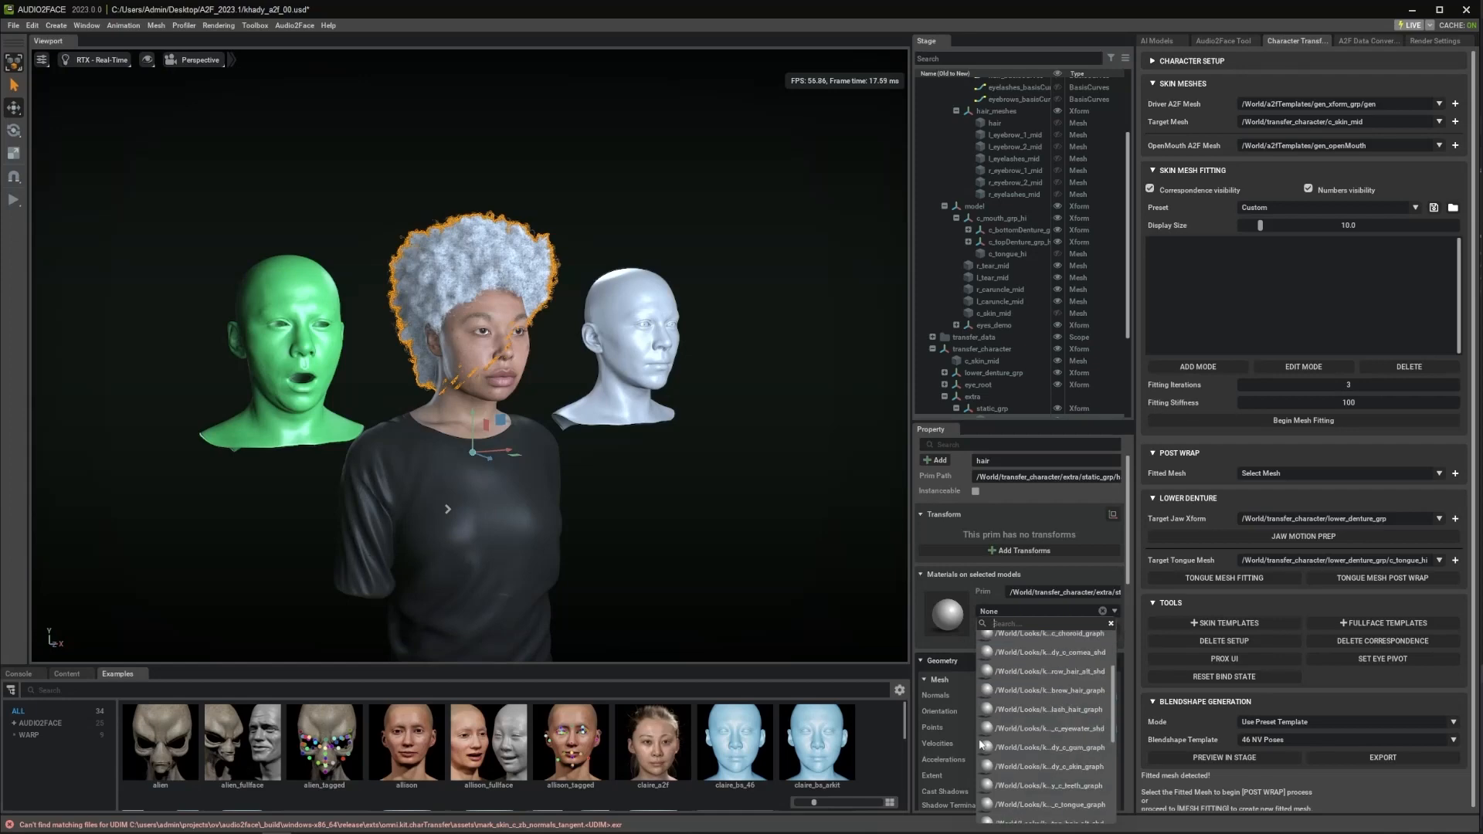
pyautogui.moveTo(911, 616); pyautogui.dragTo(790, 616)
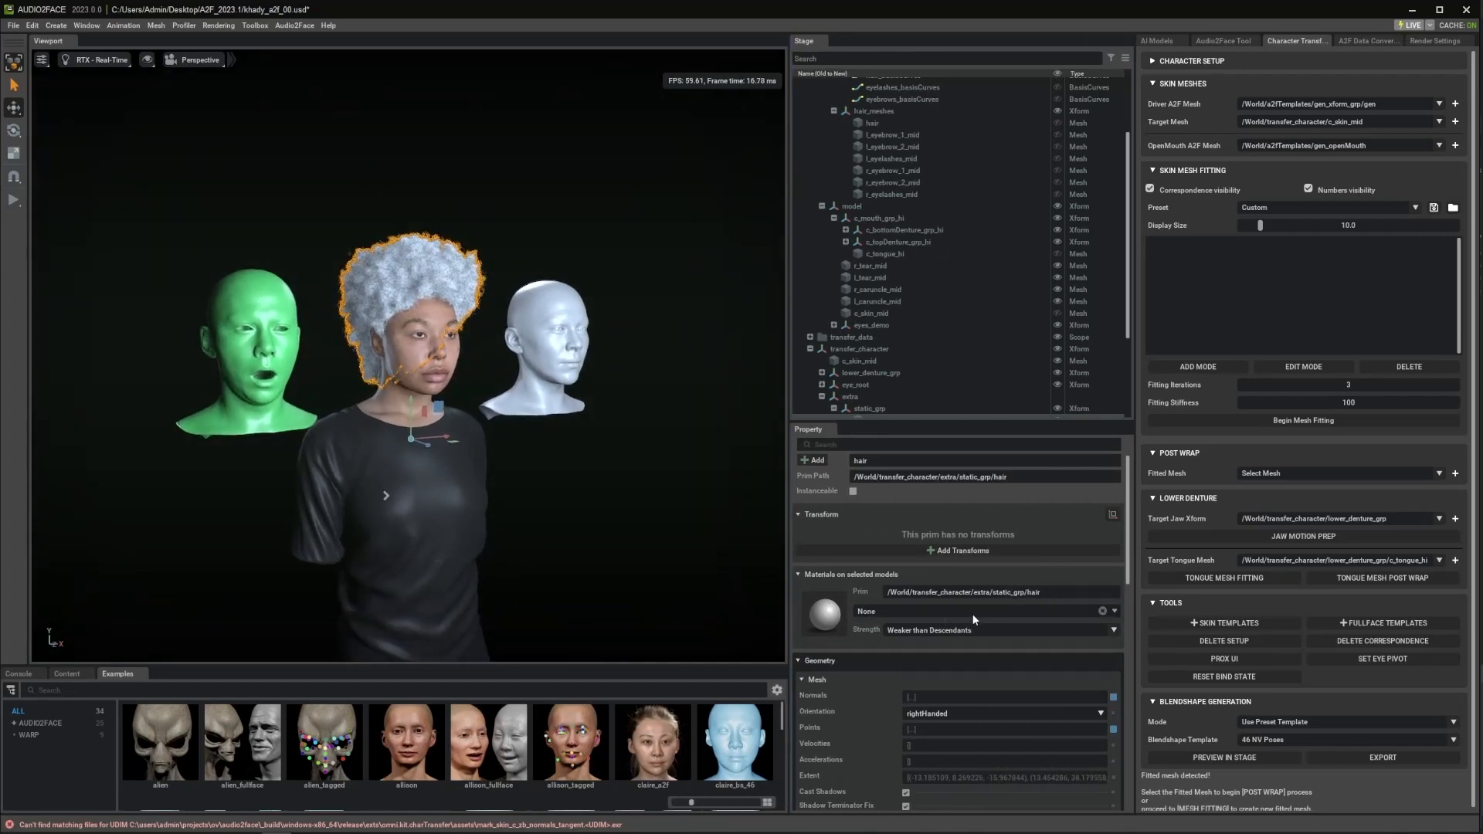
pyautogui.click(967, 615)
pyautogui.scroll(-4, 1011, 730)
pyautogui.click(1013, 740)
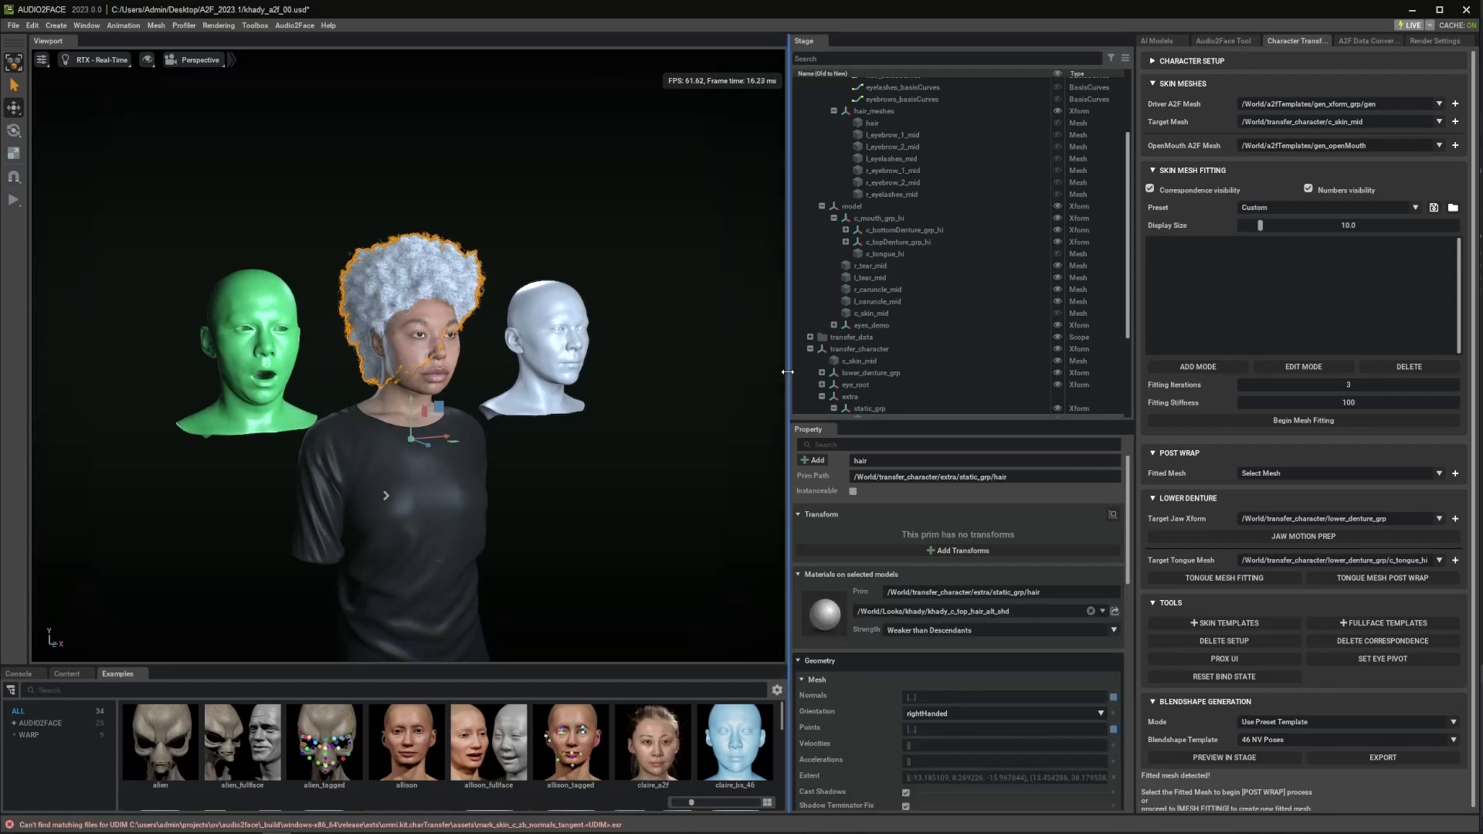
pyautogui.moveTo(787, 376); pyautogui.dragTo(886, 375)
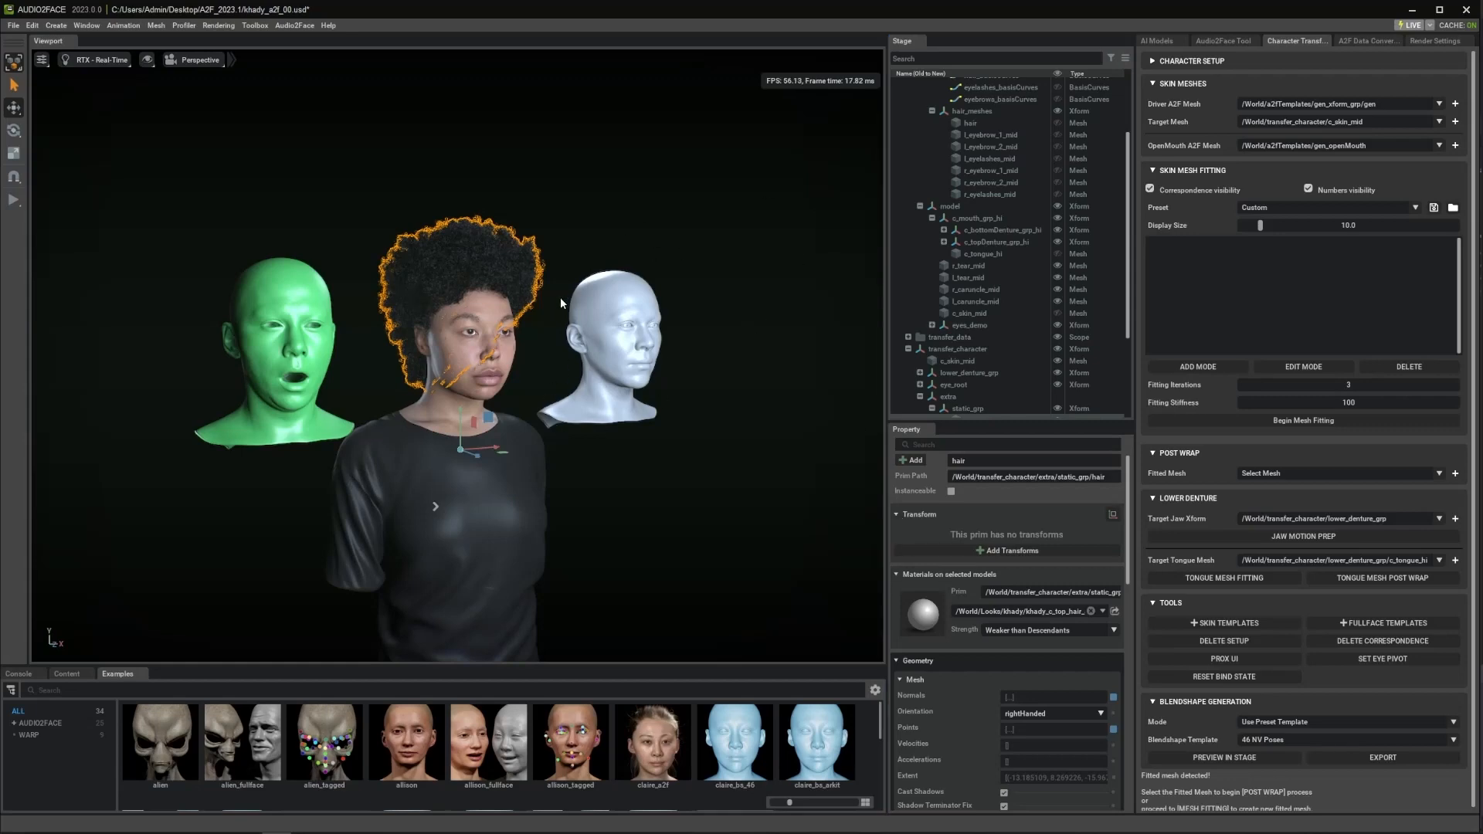
# Step: Hide the original khady group and the transfer character's static_grp and dynamic_grp, collapsing the khady and extra groups
pyautogui.scroll(2, 521, 322)
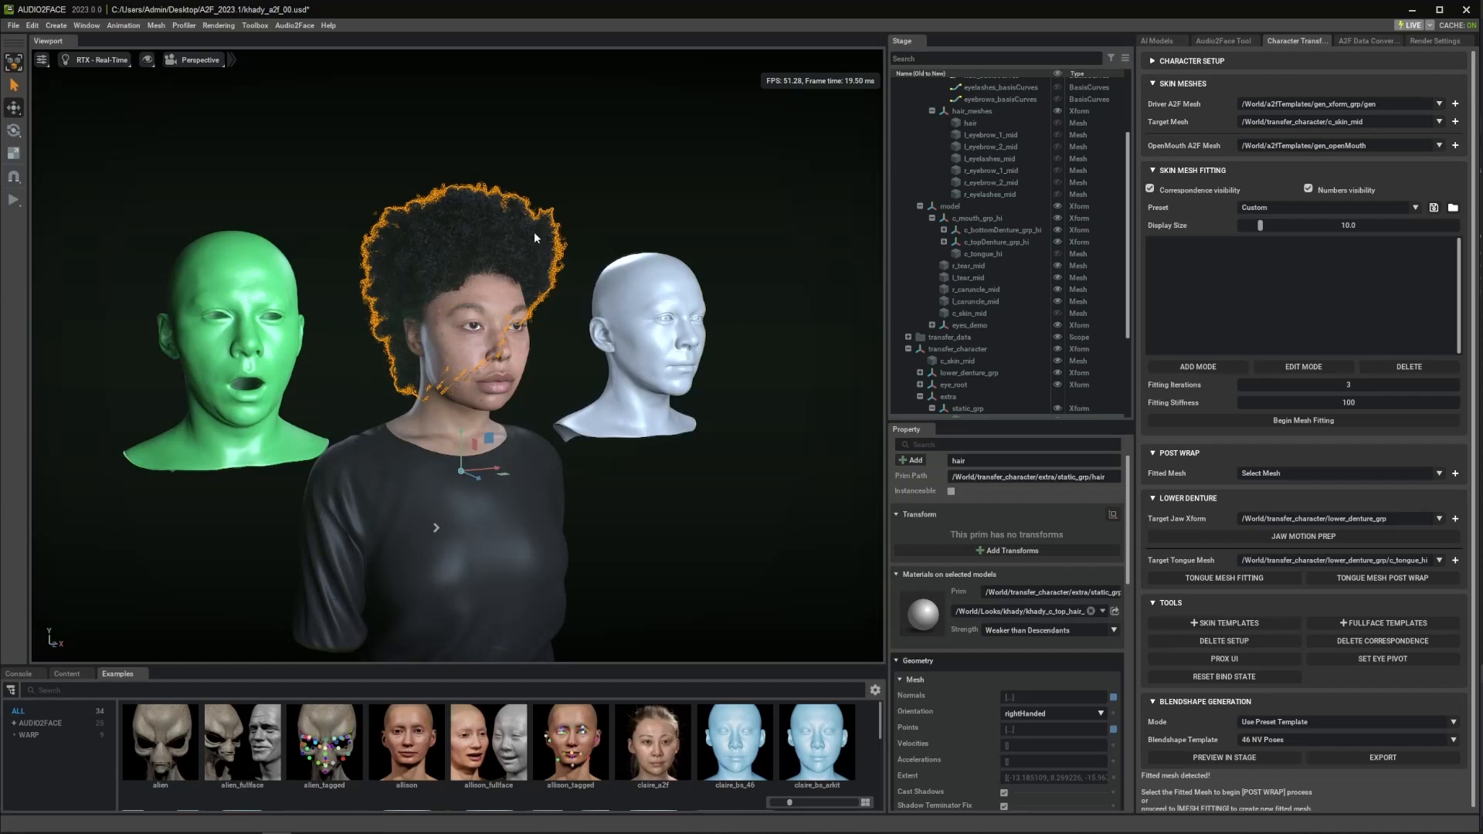
pyautogui.scroll(3, 939, 173)
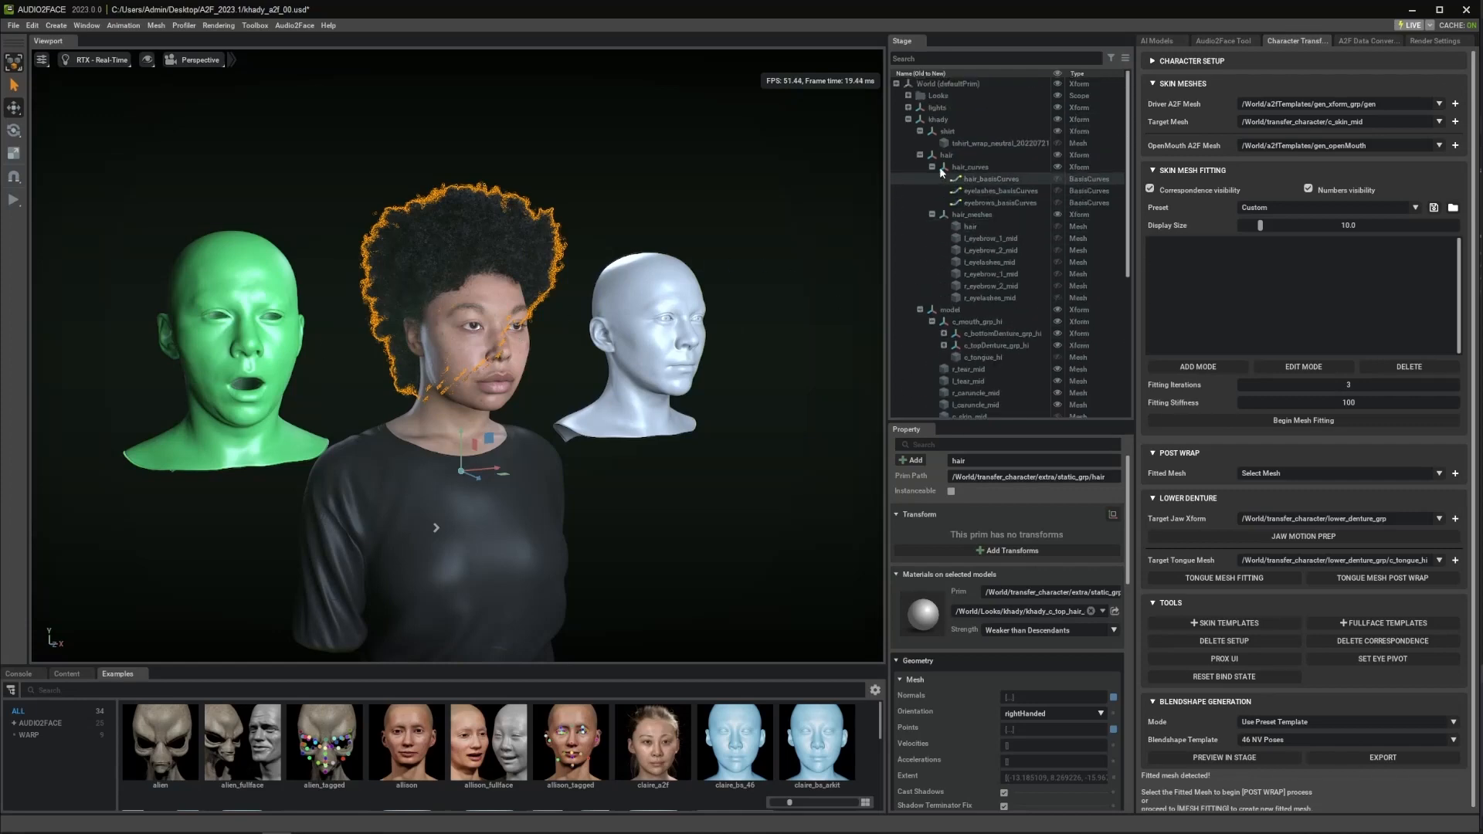
pyautogui.click(908, 119)
pyautogui.click(1057, 119)
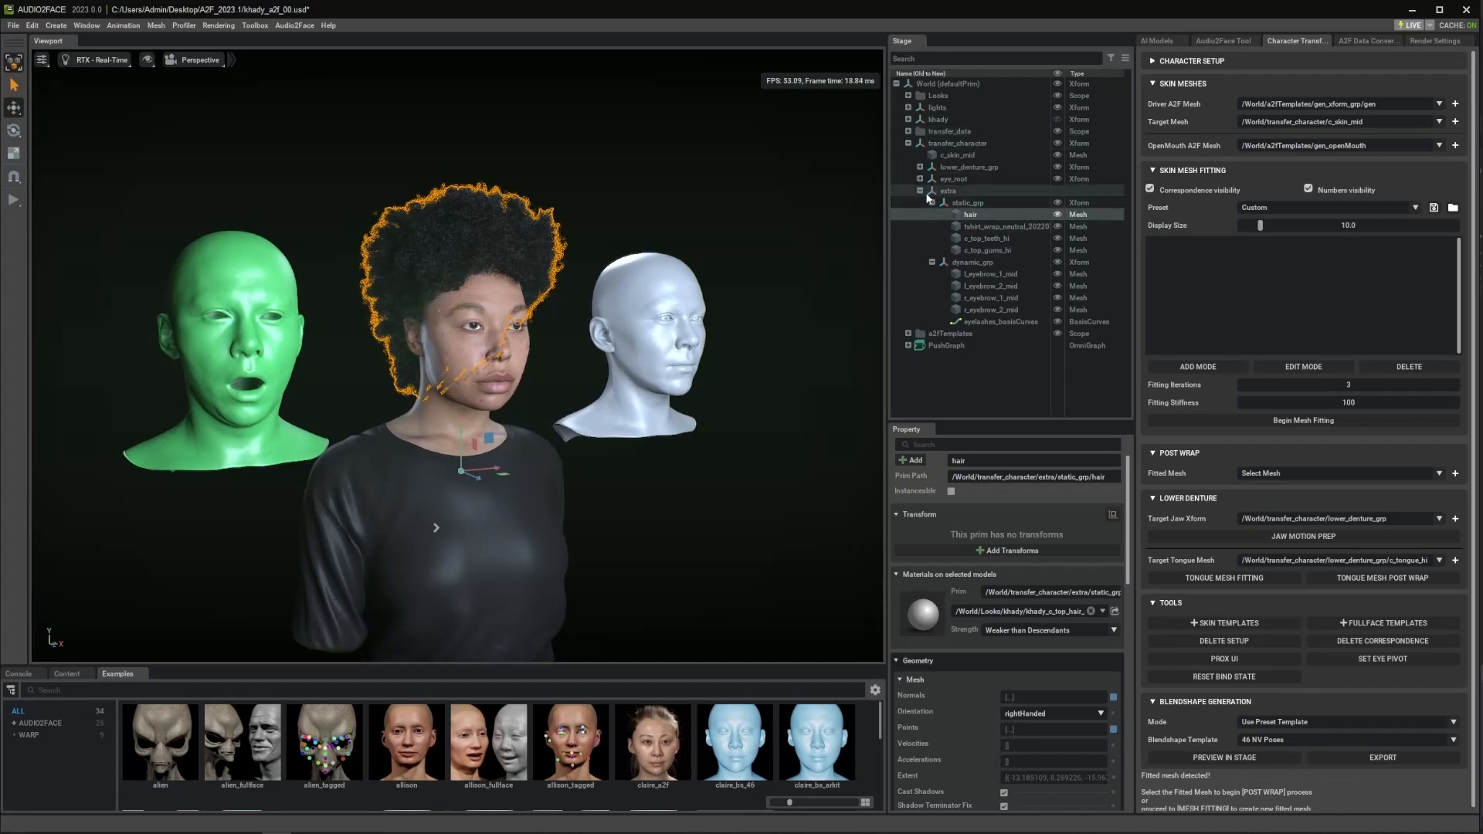
pyautogui.click(1057, 202)
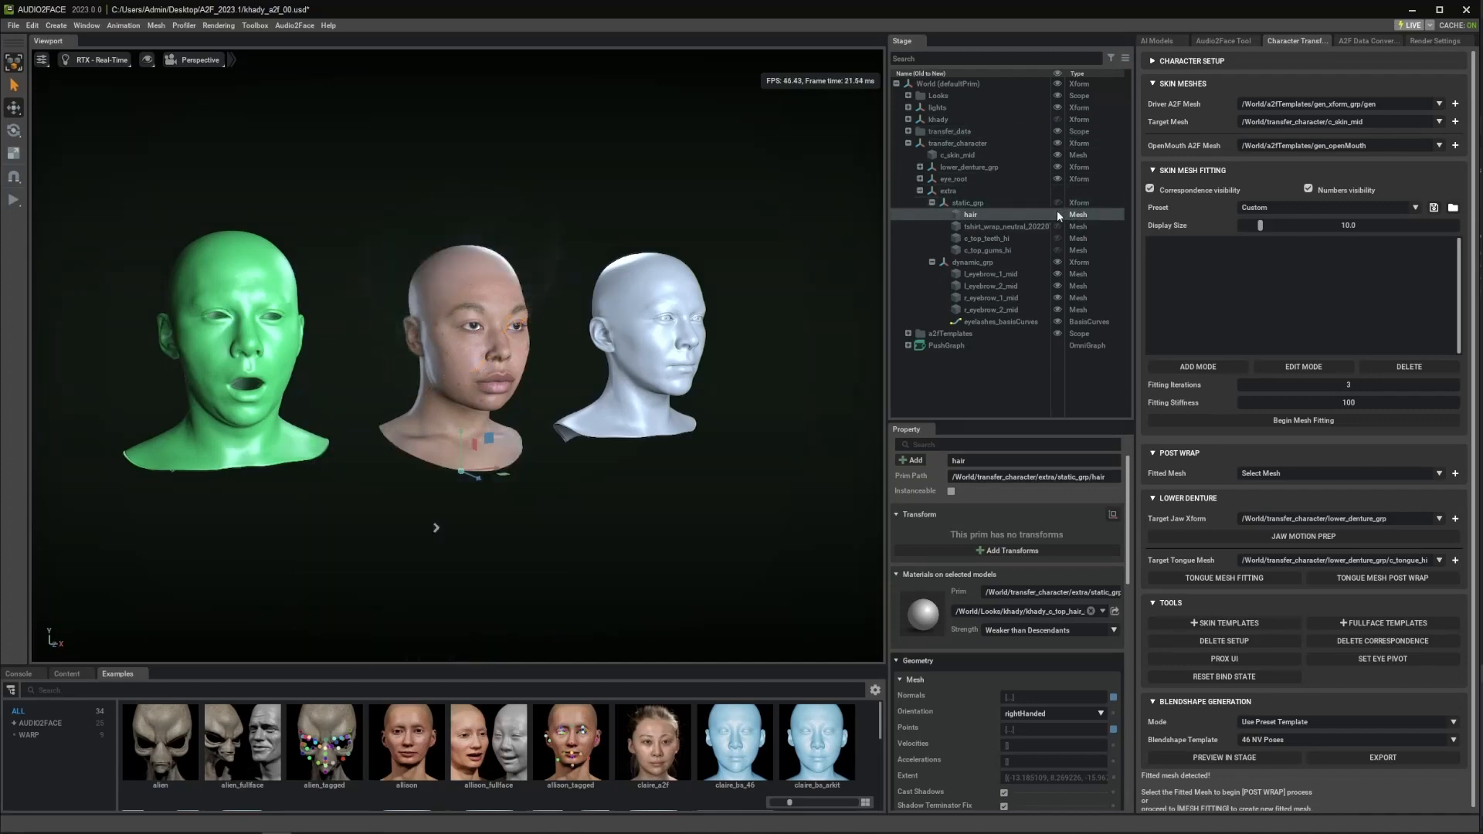
pyautogui.click(1057, 263)
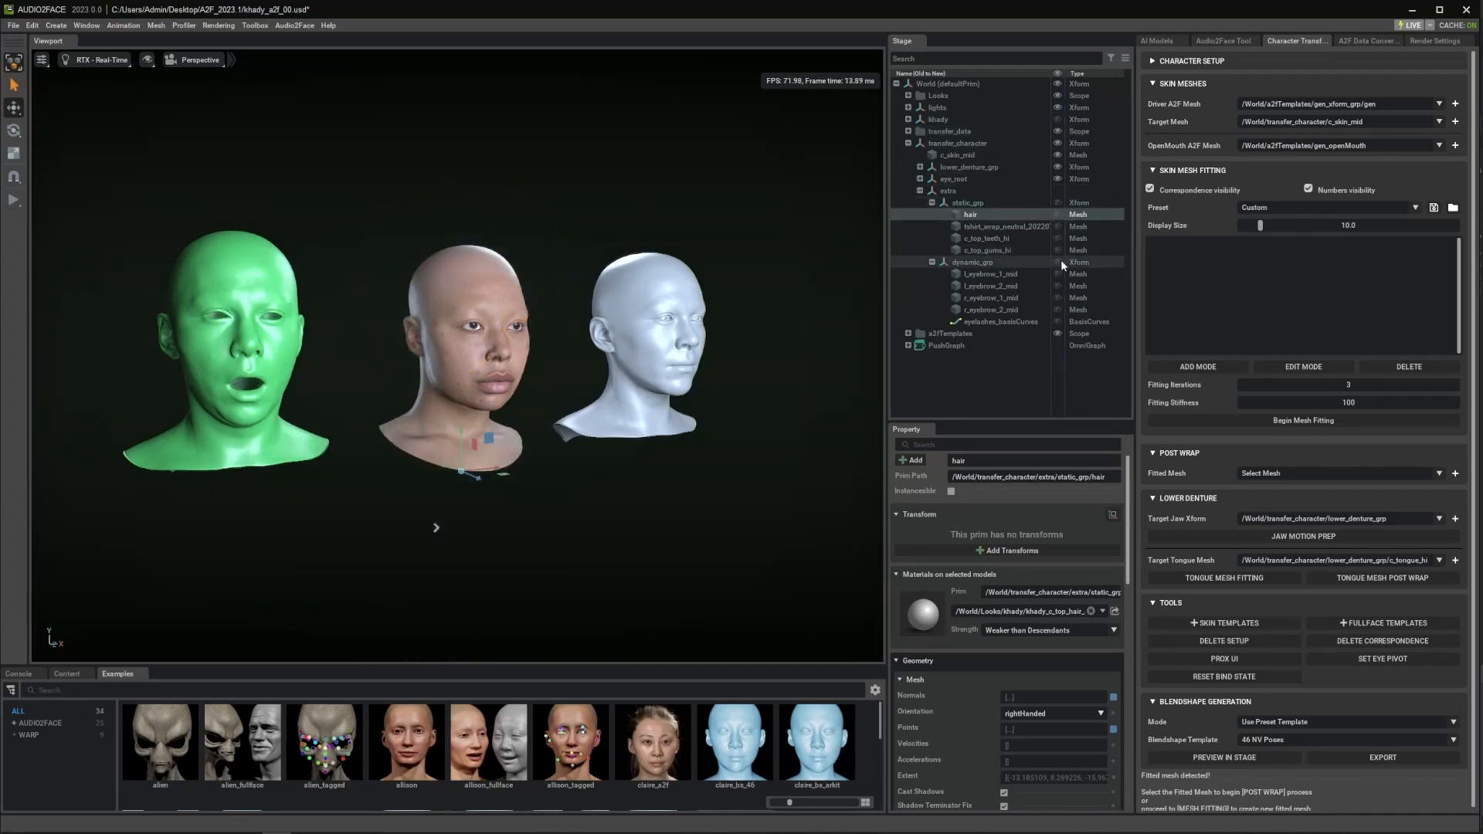
pyautogui.click(920, 191)
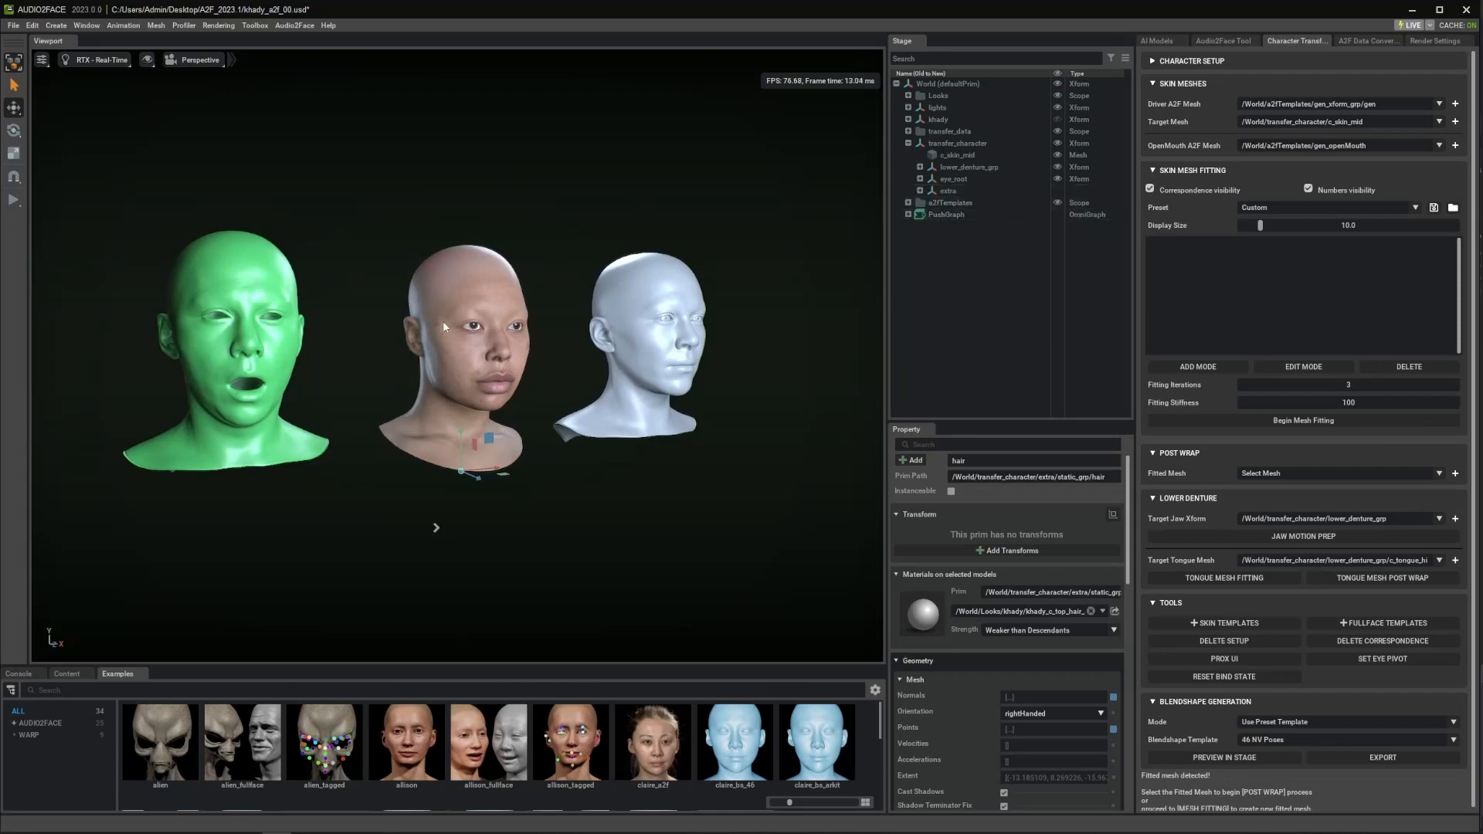
# Step: Add two correspondence pairs between the open-mouth mesh and the target skin, at the right eye's outer and inner corners
pyautogui.click(1189, 367)
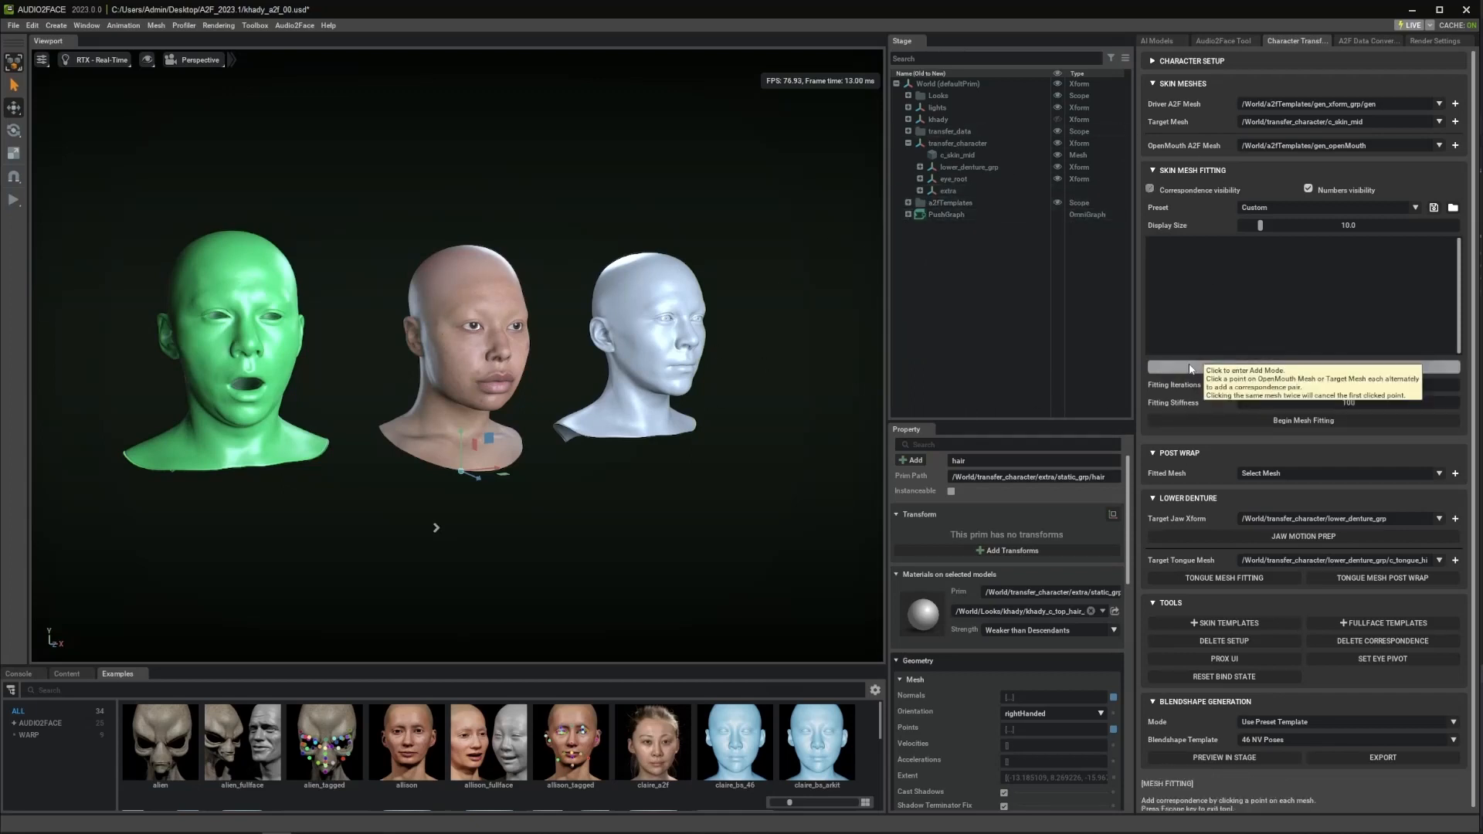
pyautogui.click(202, 315)
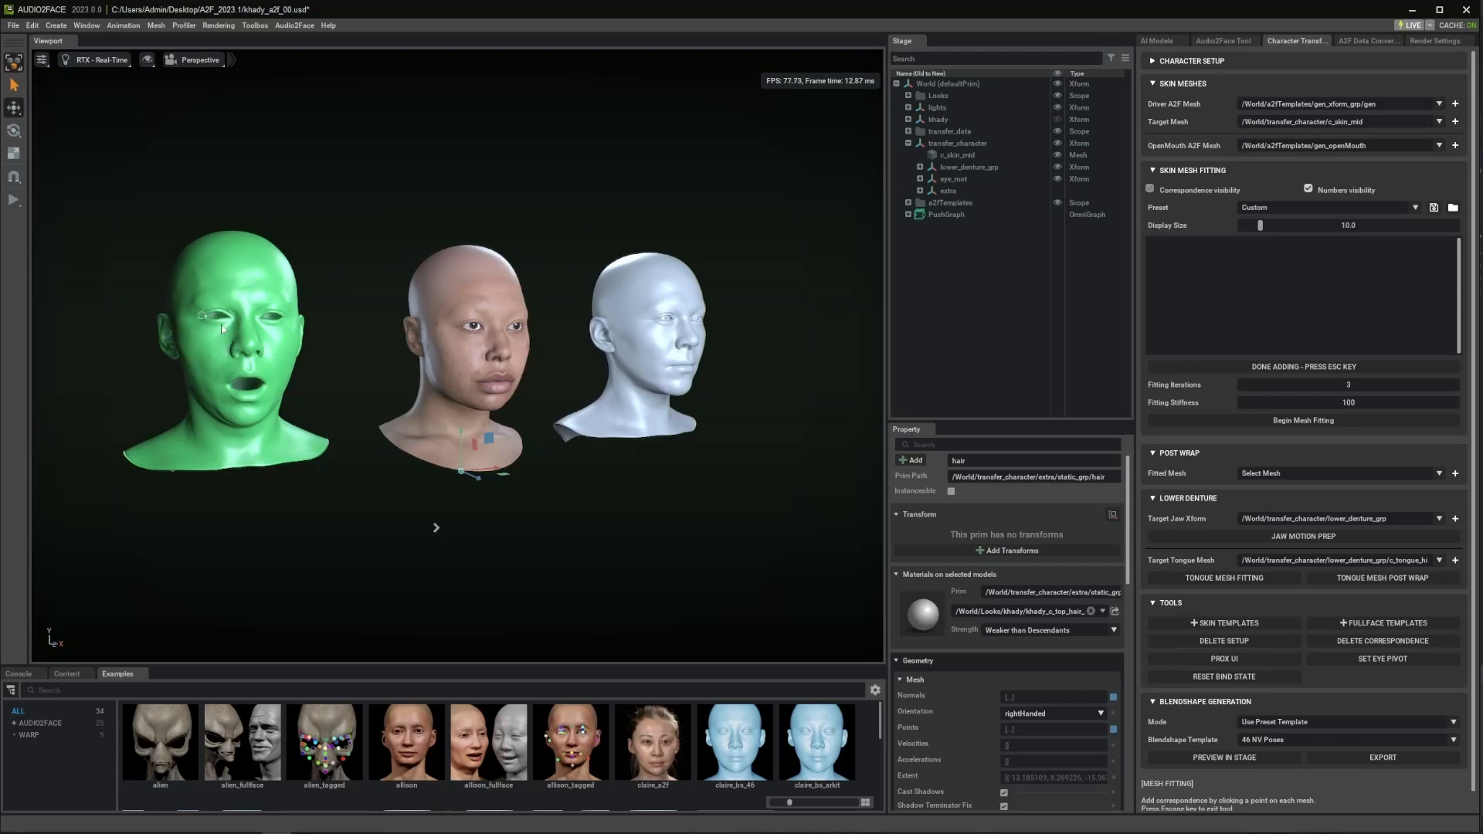
pyautogui.click(461, 326)
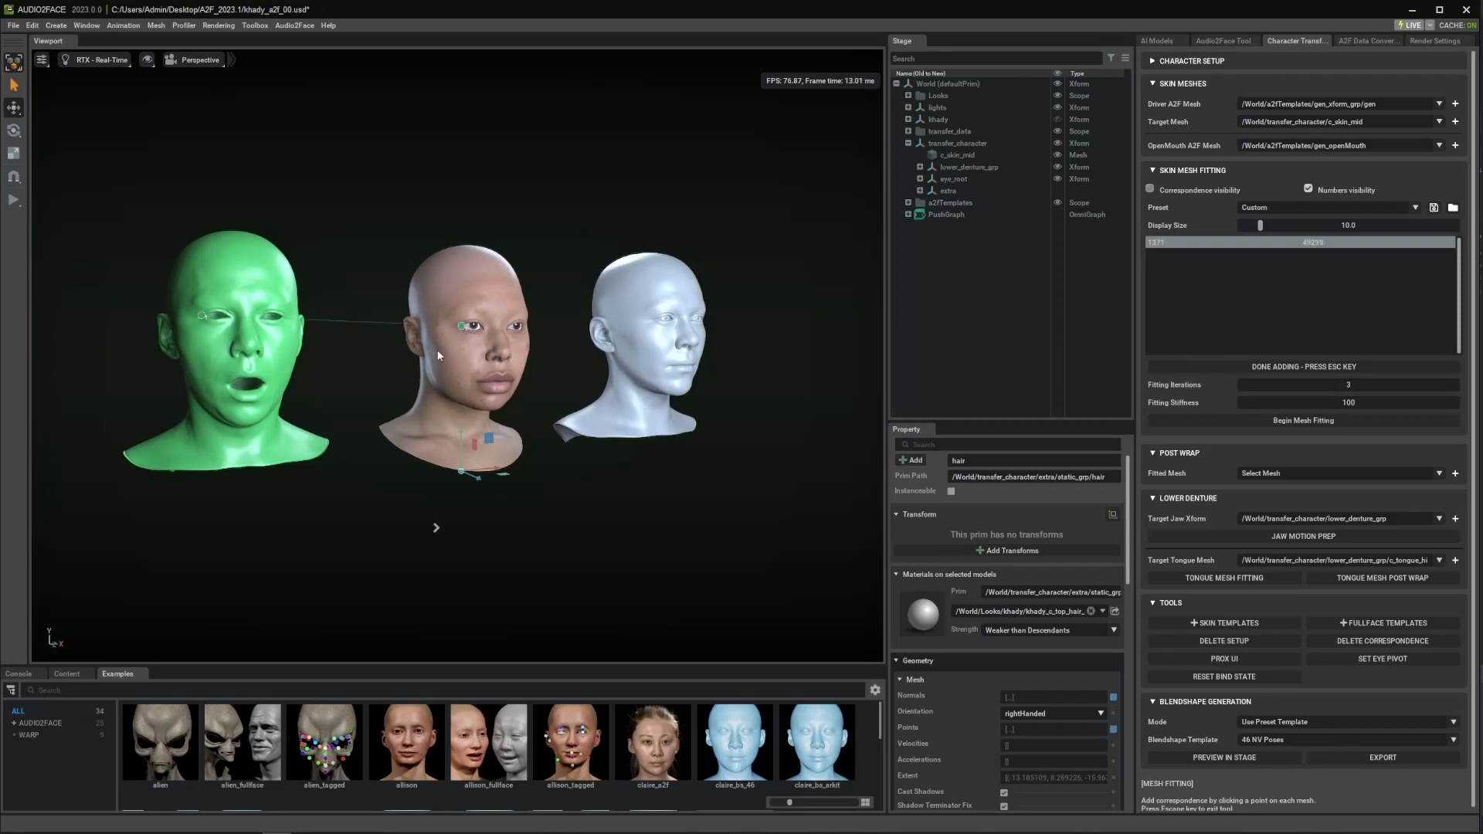
pyautogui.click(485, 329)
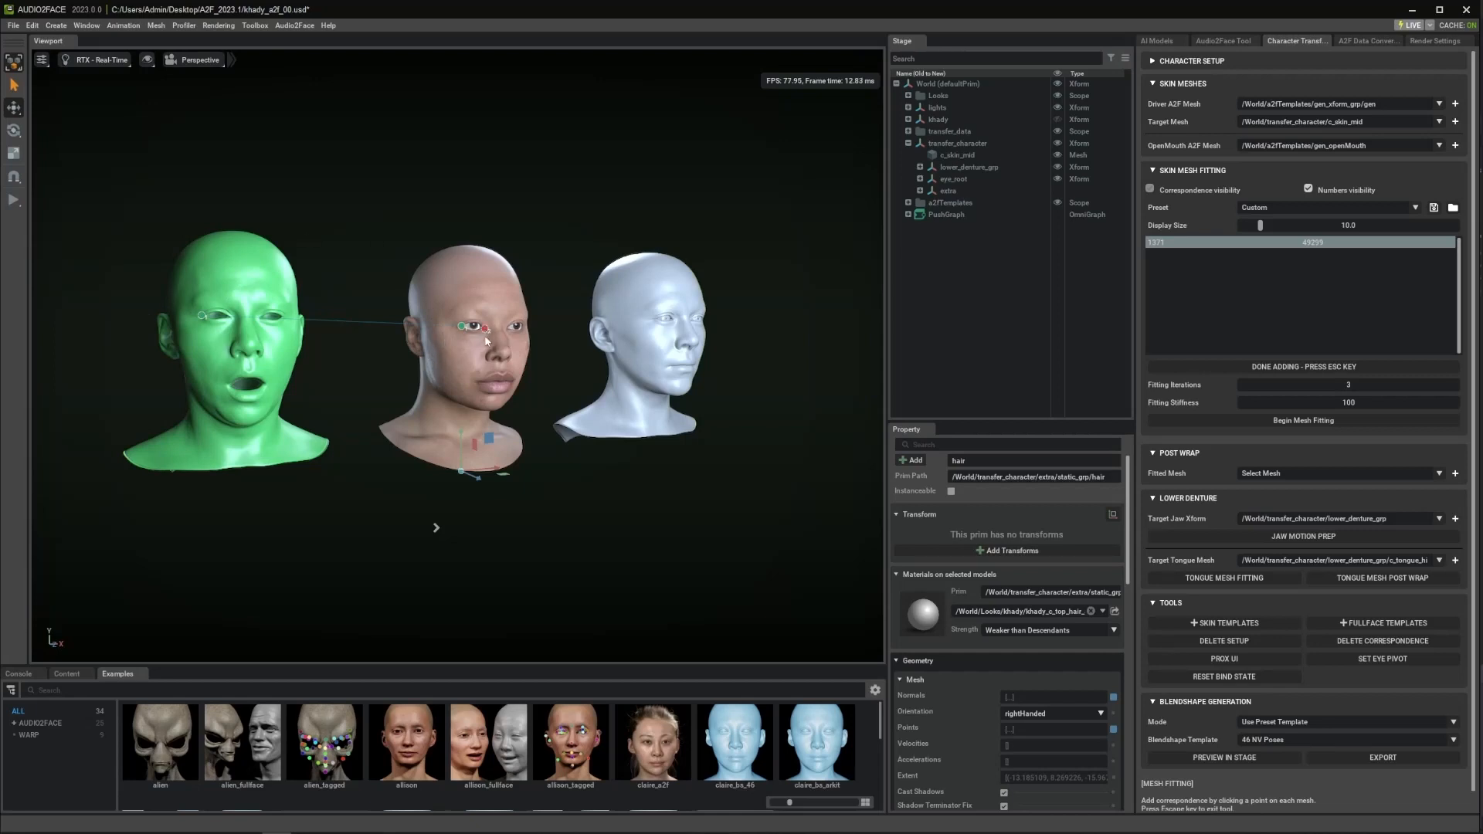
pyautogui.click(231, 318)
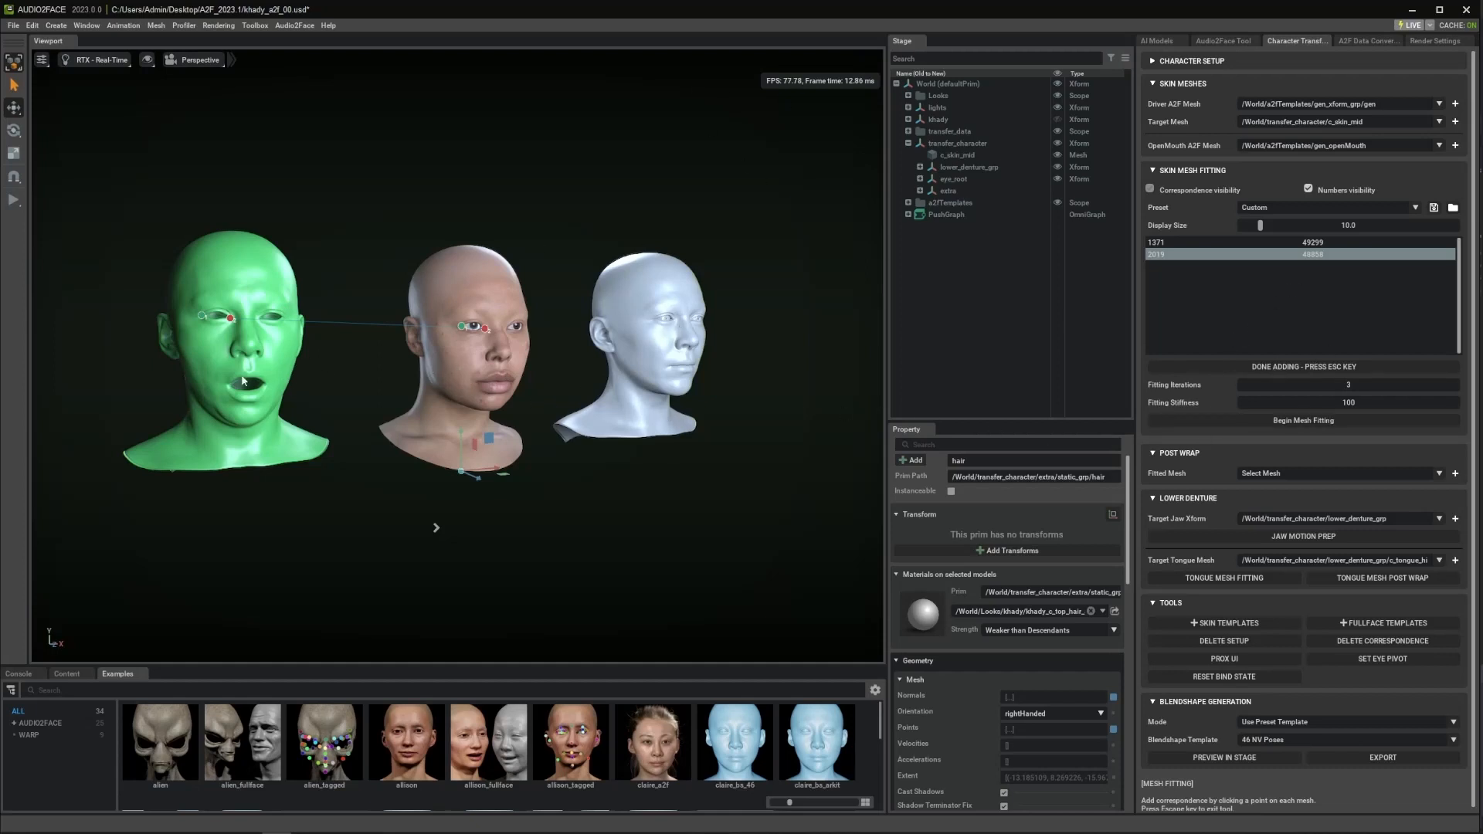
pyautogui.keyDown('alt'); pyautogui.moveTo(456, 417); pyautogui.dragTo(363, 395); pyautogui.keyUp('alt')
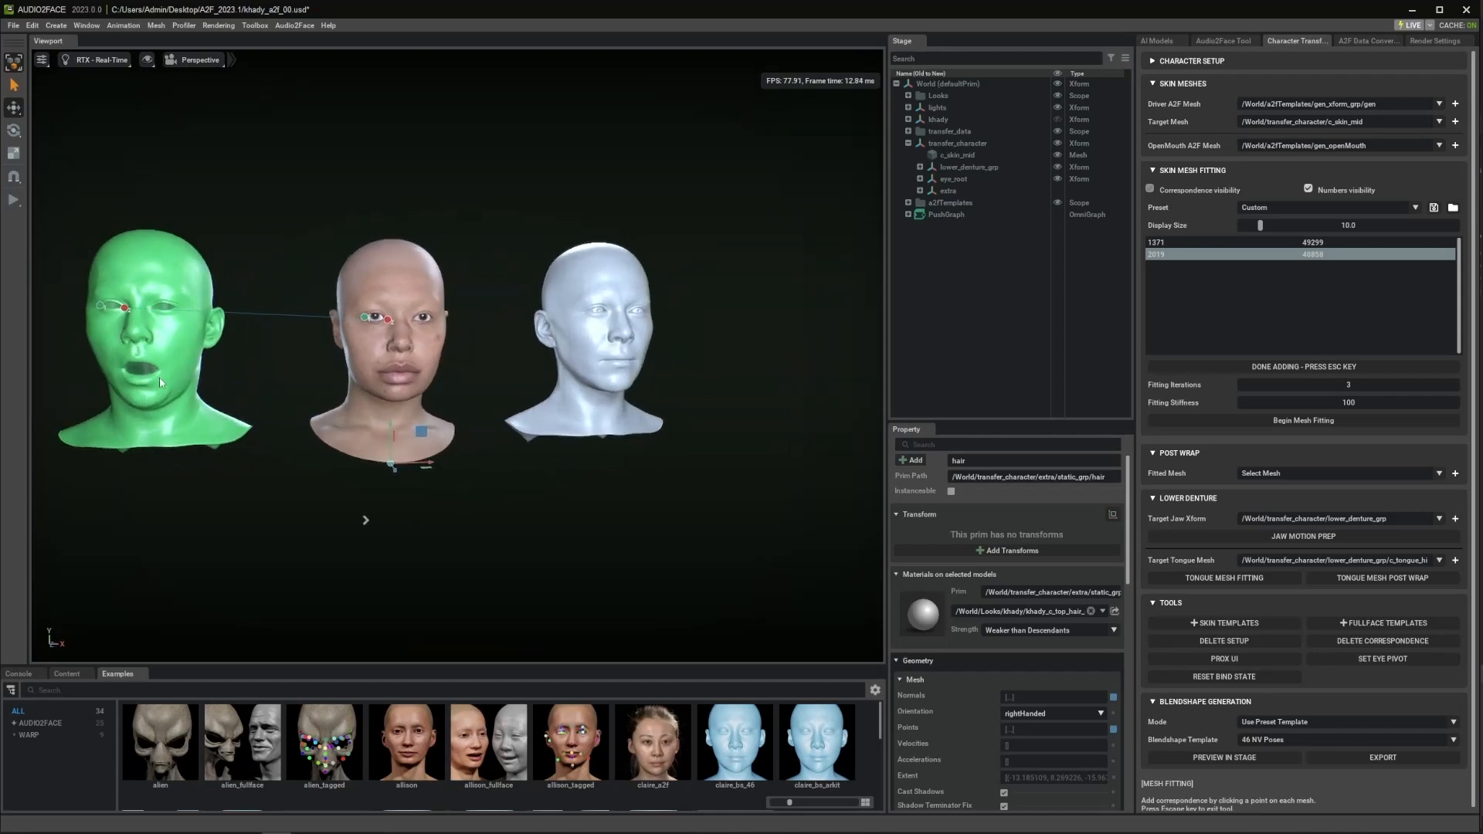
pyautogui.click(1264, 368)
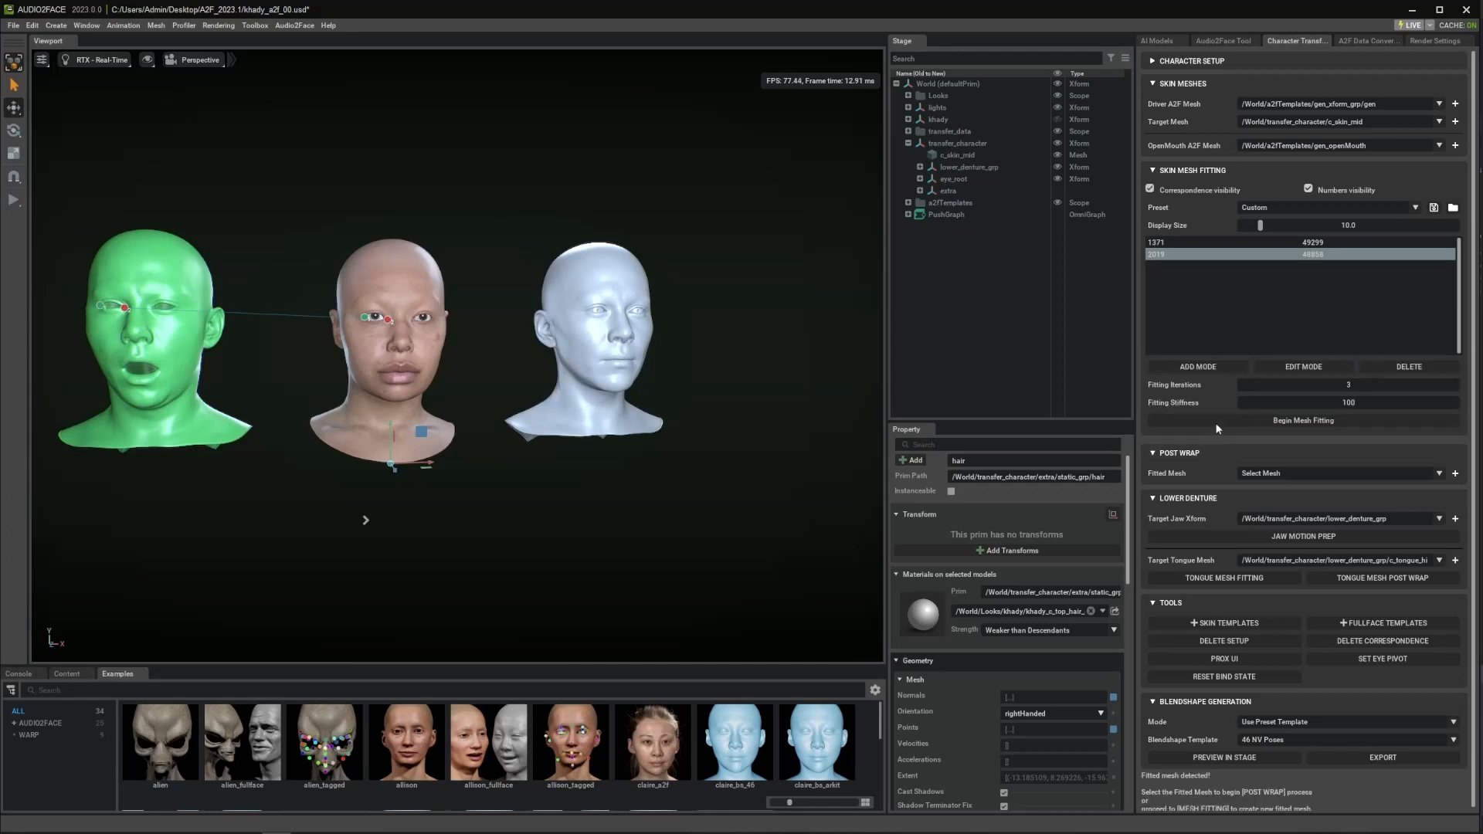
# Step: Reposition the eye-corner correspondence points on the open-mouth and target meshes in Edit Mode, and finish editing
pyautogui.moveTo(277, 379); pyautogui.dragTo(479, 401, button='middle')
pyautogui.keyDown('alt'); pyautogui.moveTo(478, 402); pyautogui.dragTo(731, 470, button='right'); pyautogui.keyUp('alt')
pyautogui.moveTo(731, 470); pyautogui.dragTo(531, 394, button='middle')
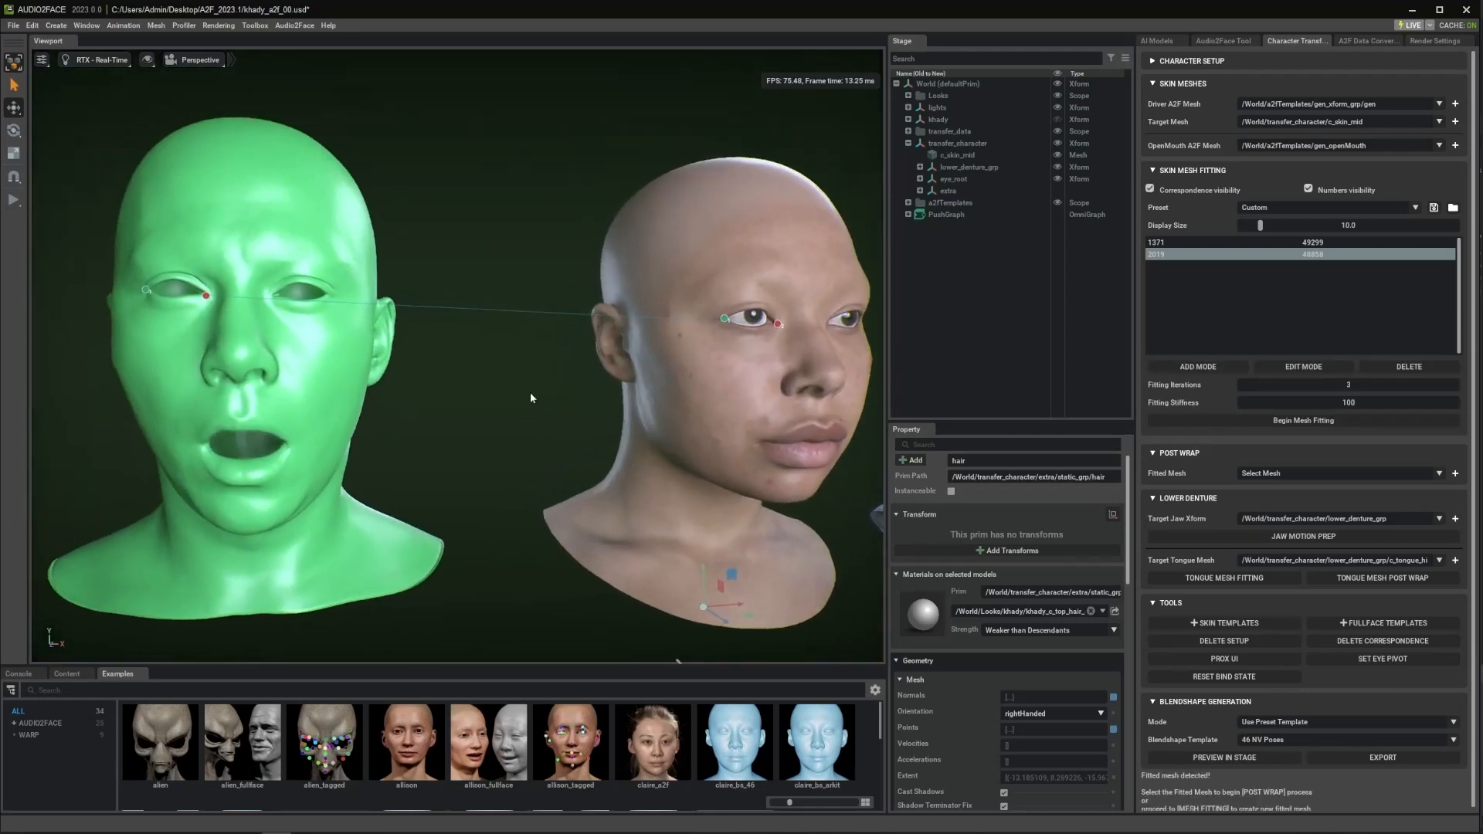
pyautogui.click(1313, 368)
pyautogui.moveTo(144, 291); pyautogui.dragTo(208, 297)
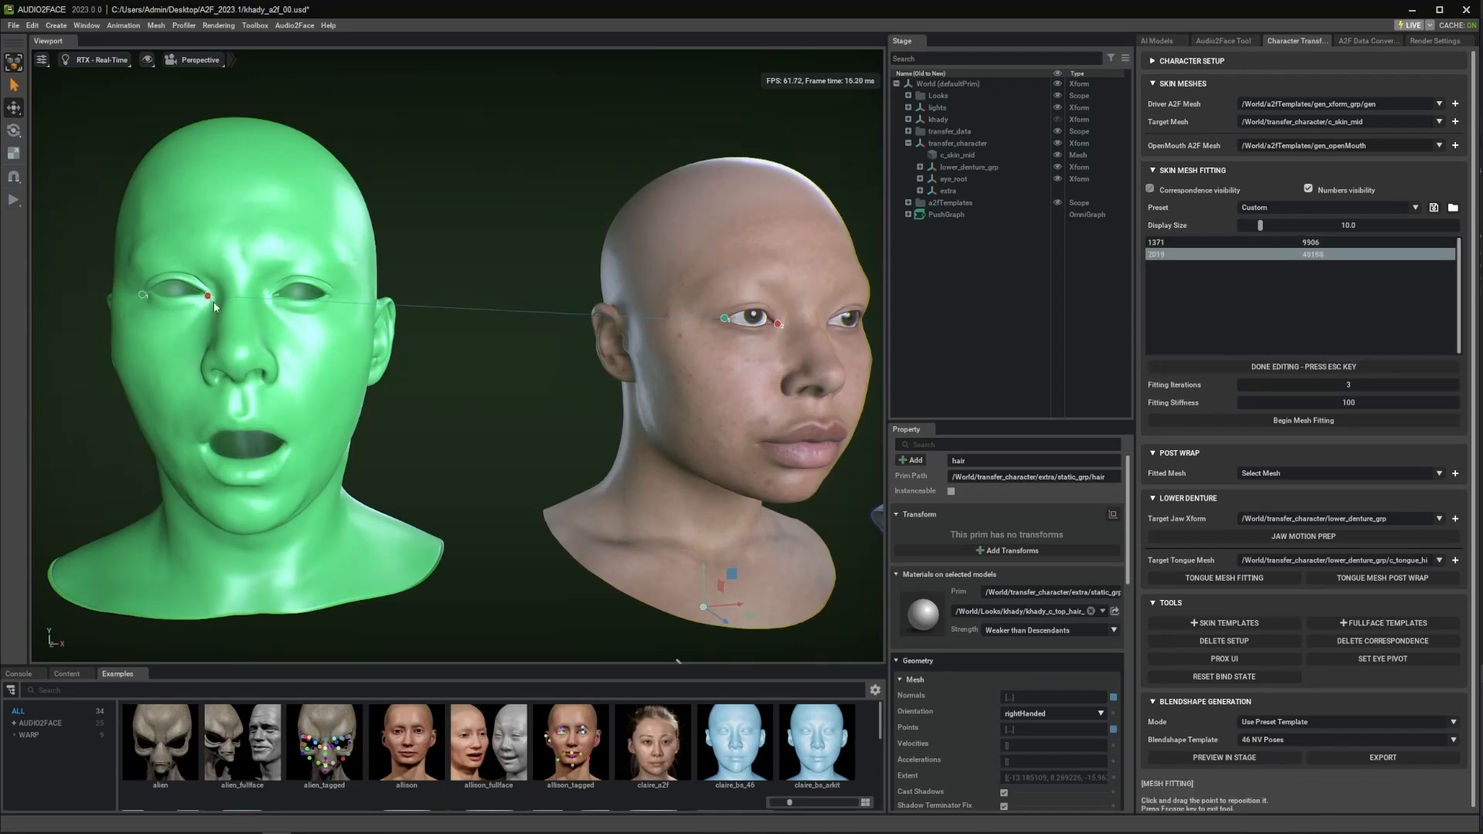
pyautogui.click(723, 320)
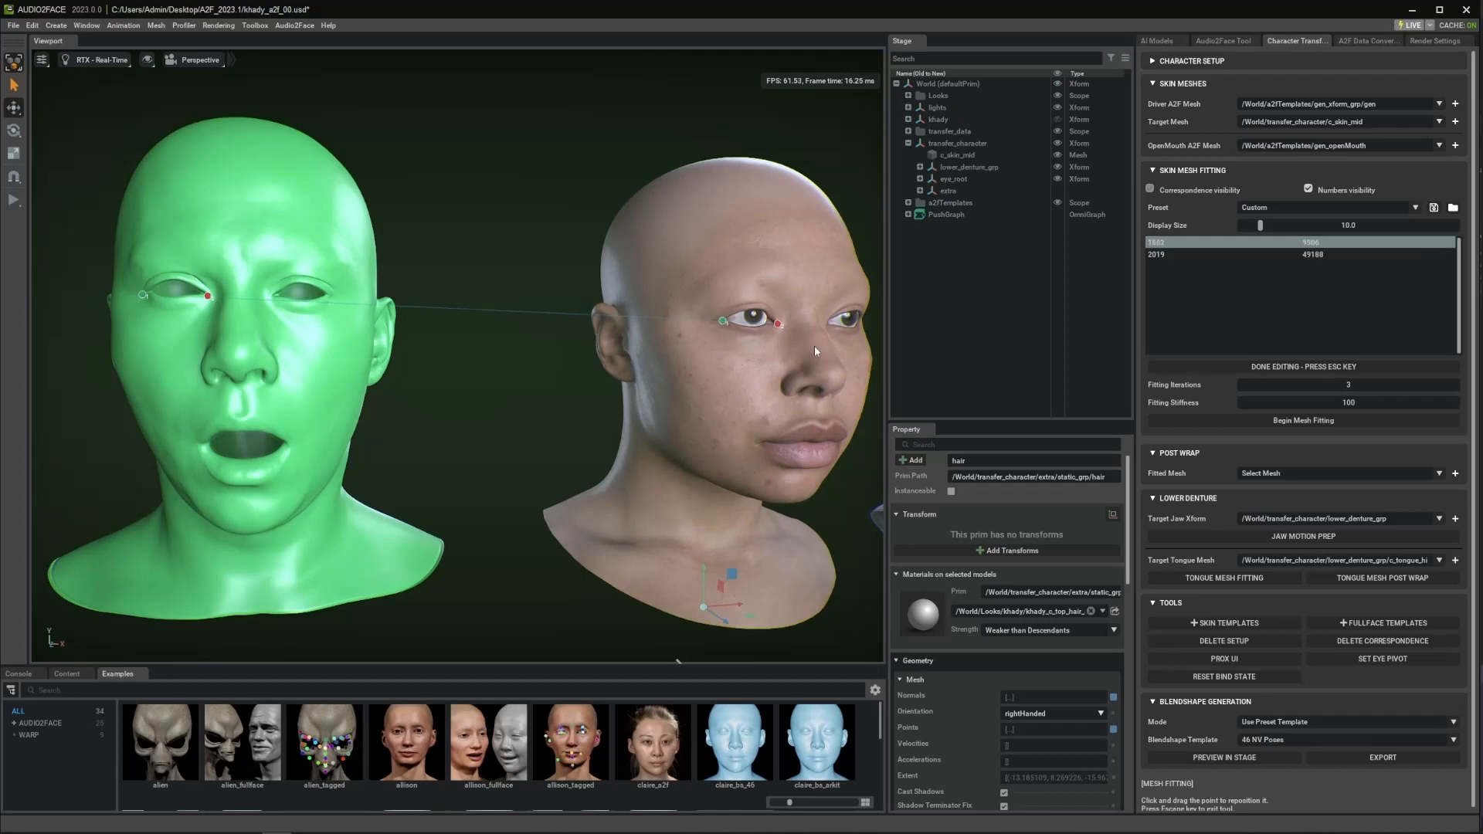
pyautogui.press('Escape')
# Step: Delete the second correspondence pair, at the inner corner of the right eye
pyautogui.click(1294, 254)
pyautogui.click(1401, 368)
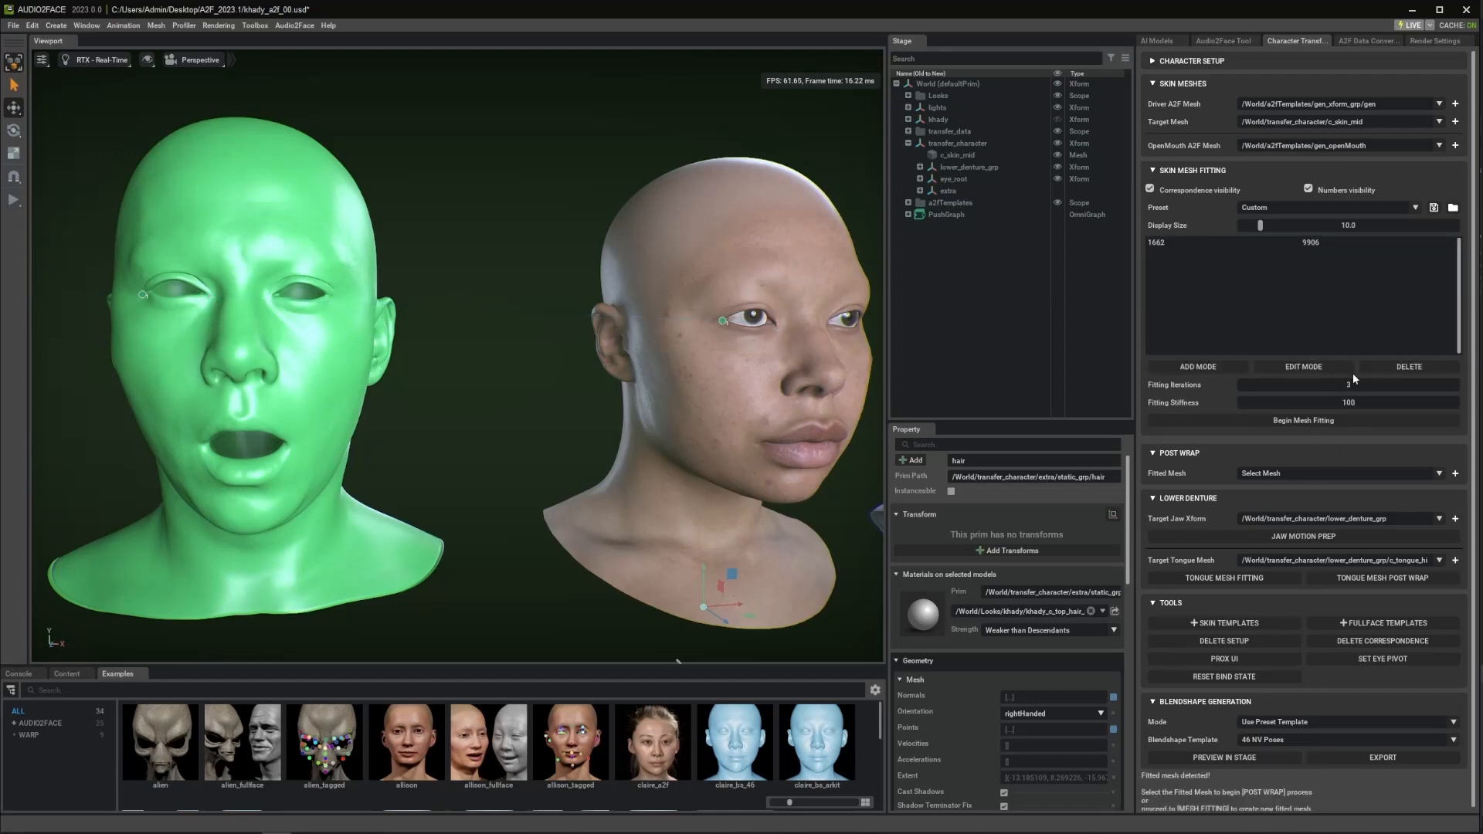
# Step: Load the skin correspondence file Khady_Gen.json from the A2F_2023.1 folder on the Desktop
pyautogui.click(1452, 207)
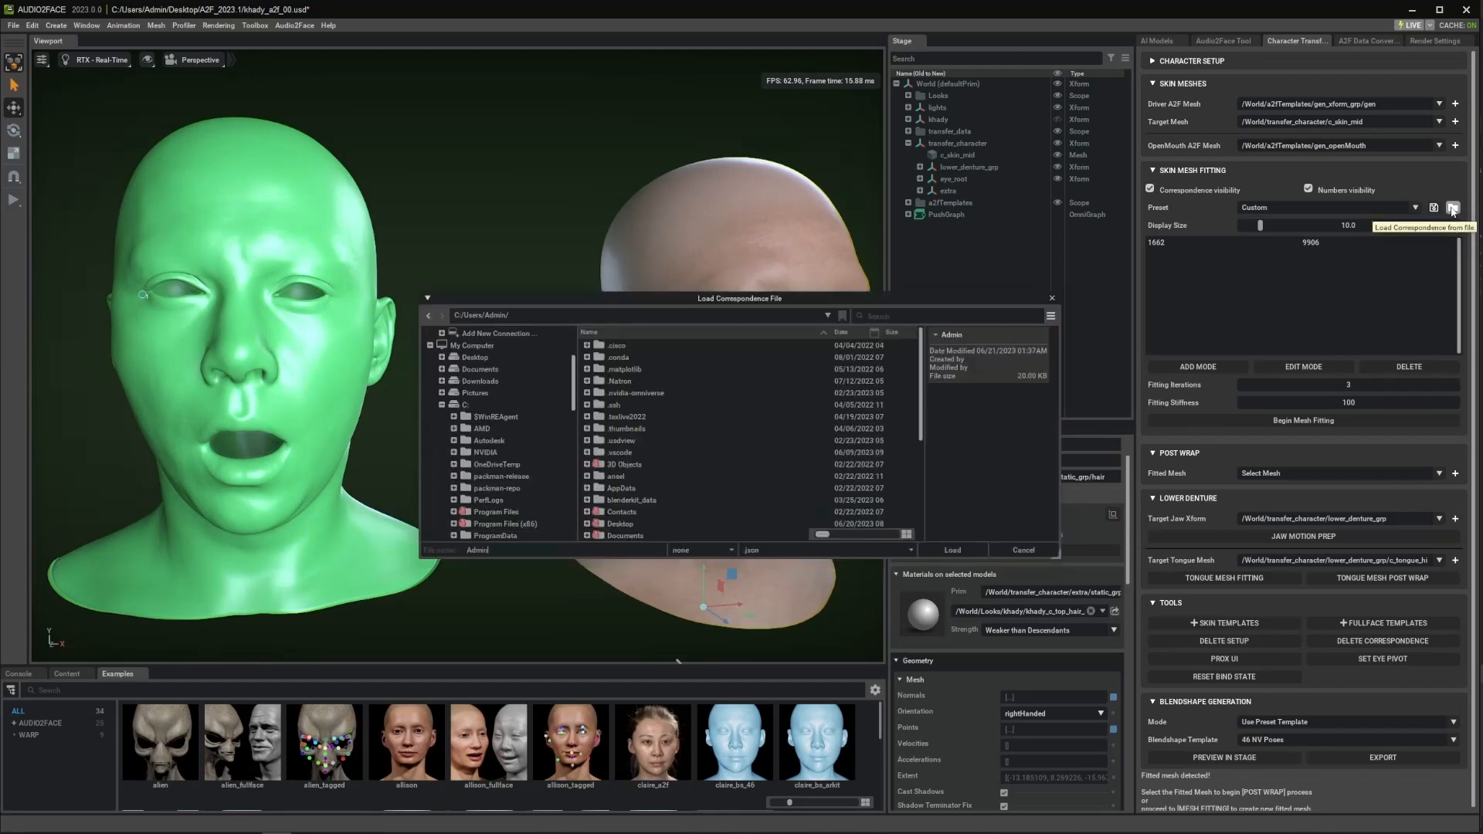
pyautogui.scroll(-1, 634, 503)
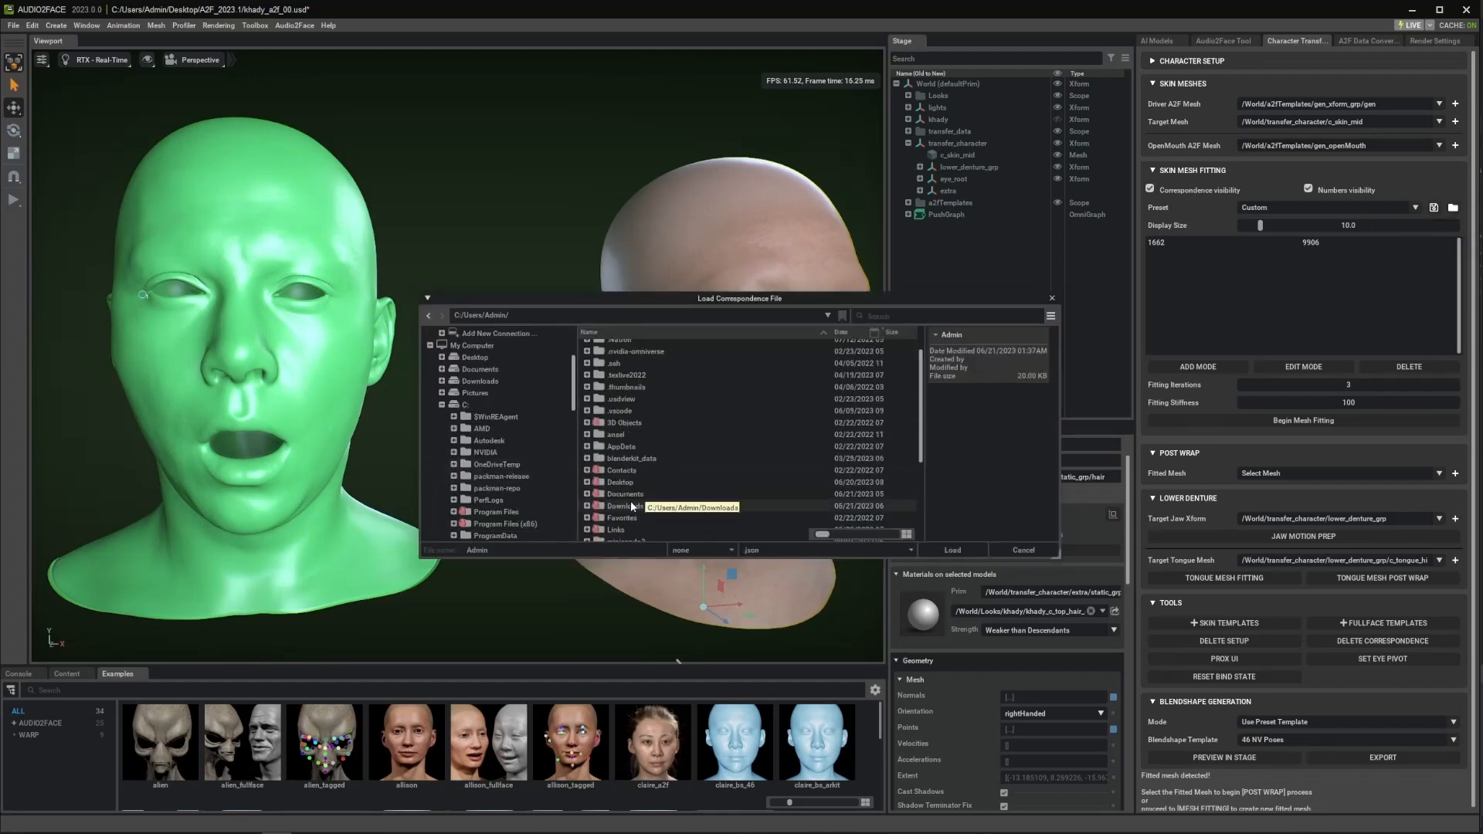
pyautogui.doubleClick(621, 481)
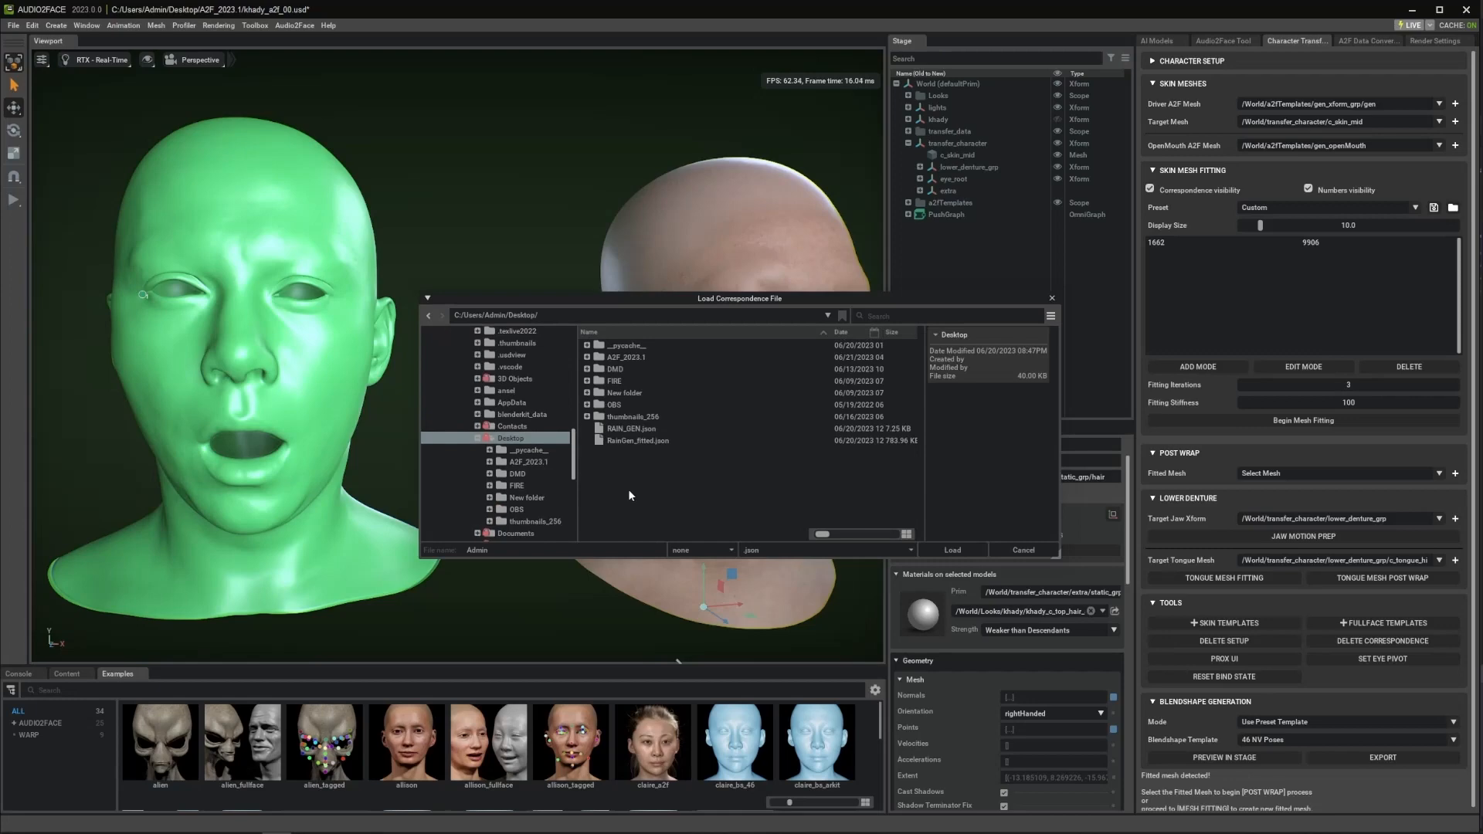
pyautogui.doubleClick(623, 358)
pyautogui.click(628, 359)
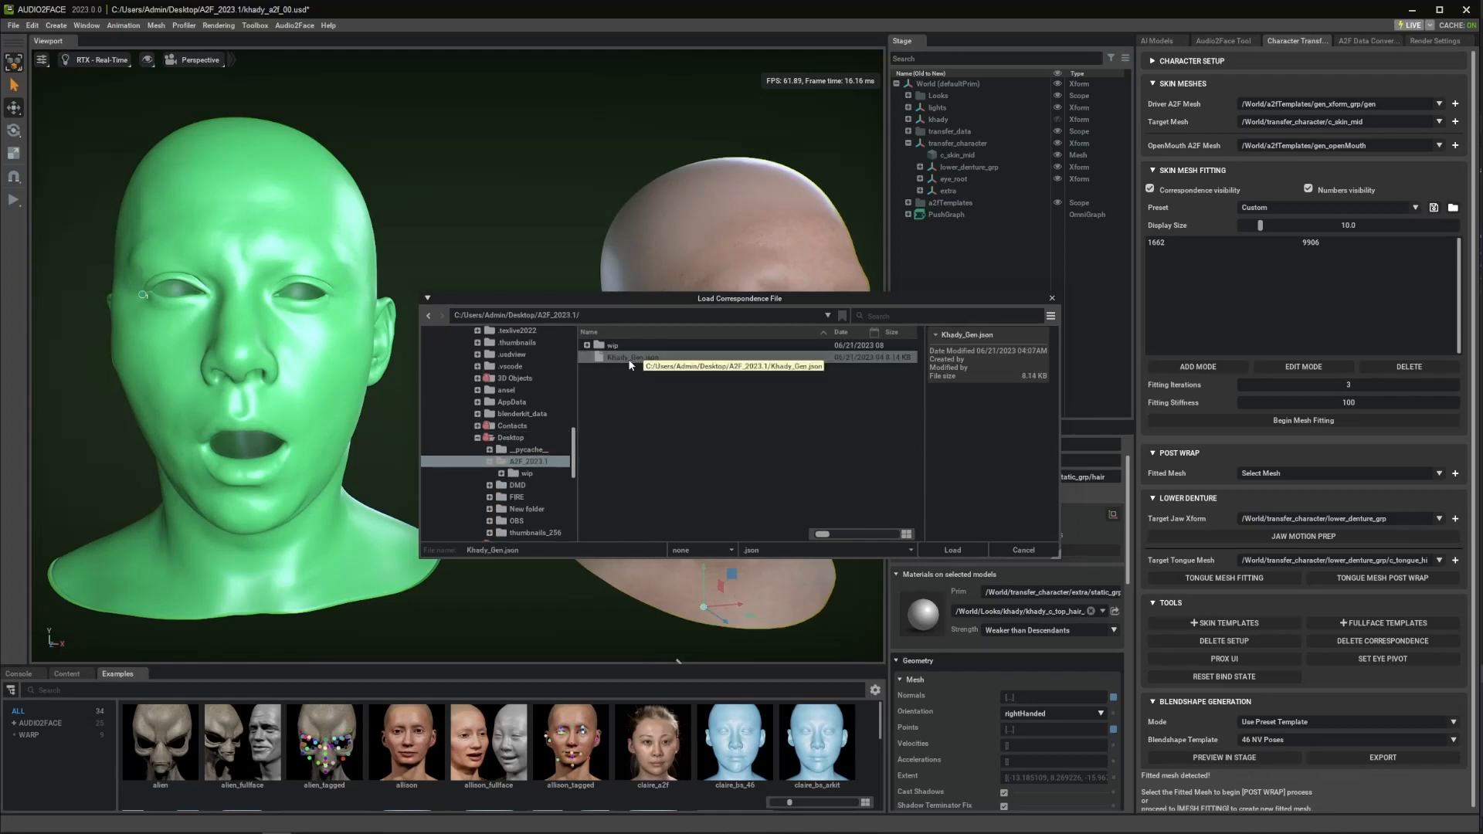
pyautogui.doubleClick(629, 359)
# Step: Examine the placement of the loaded correspondence points on the open-mouth template and the target skin from several angles
pyautogui.scroll(-4, 622, 441)
pyautogui.keyDown('alt'); pyautogui.moveTo(601, 431); pyautogui.dragTo(557, 432); pyautogui.keyUp('alt')
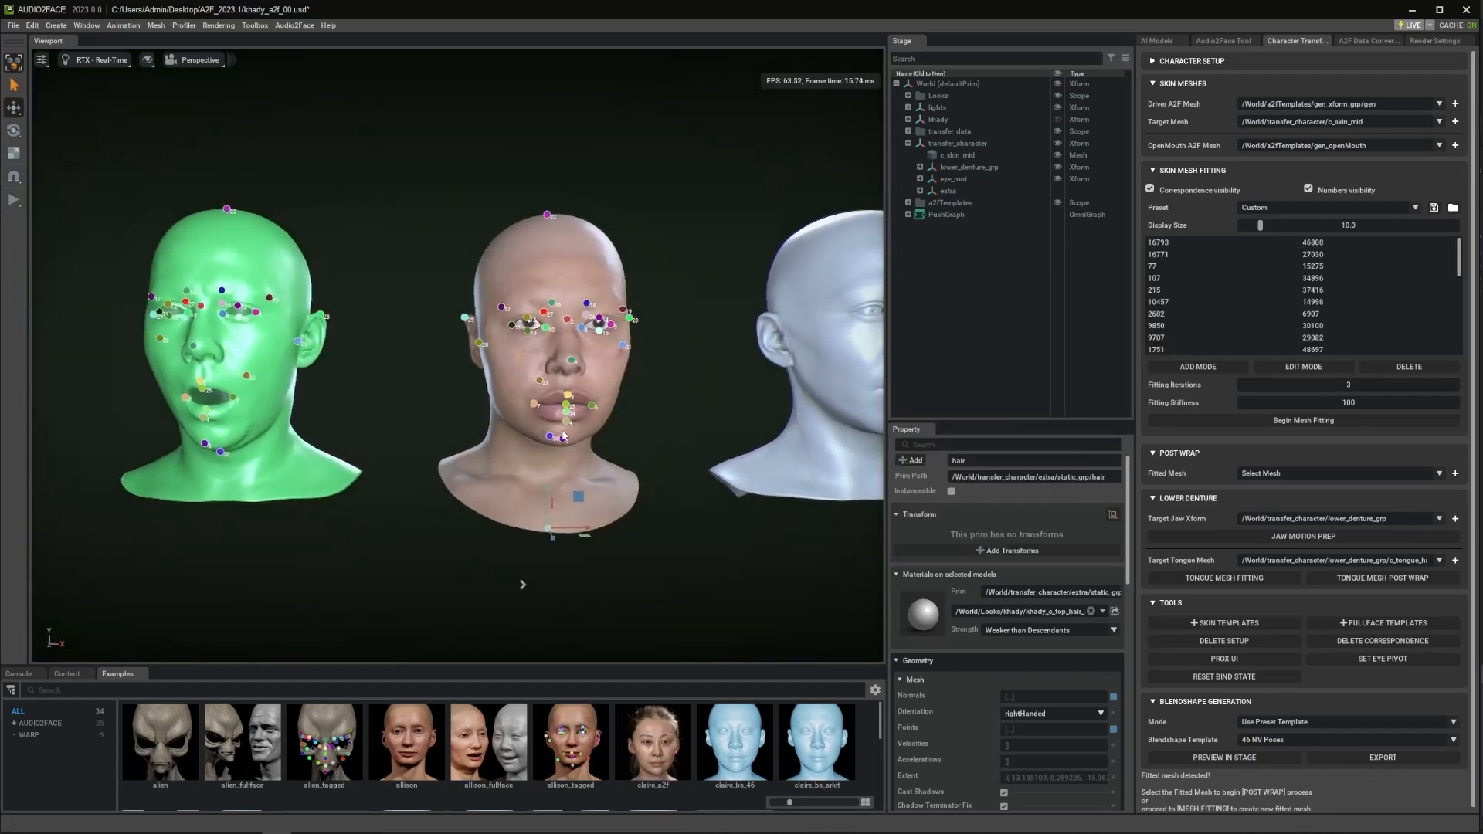
pyautogui.moveTo(433, 411); pyautogui.dragTo(530, 443, button='middle')
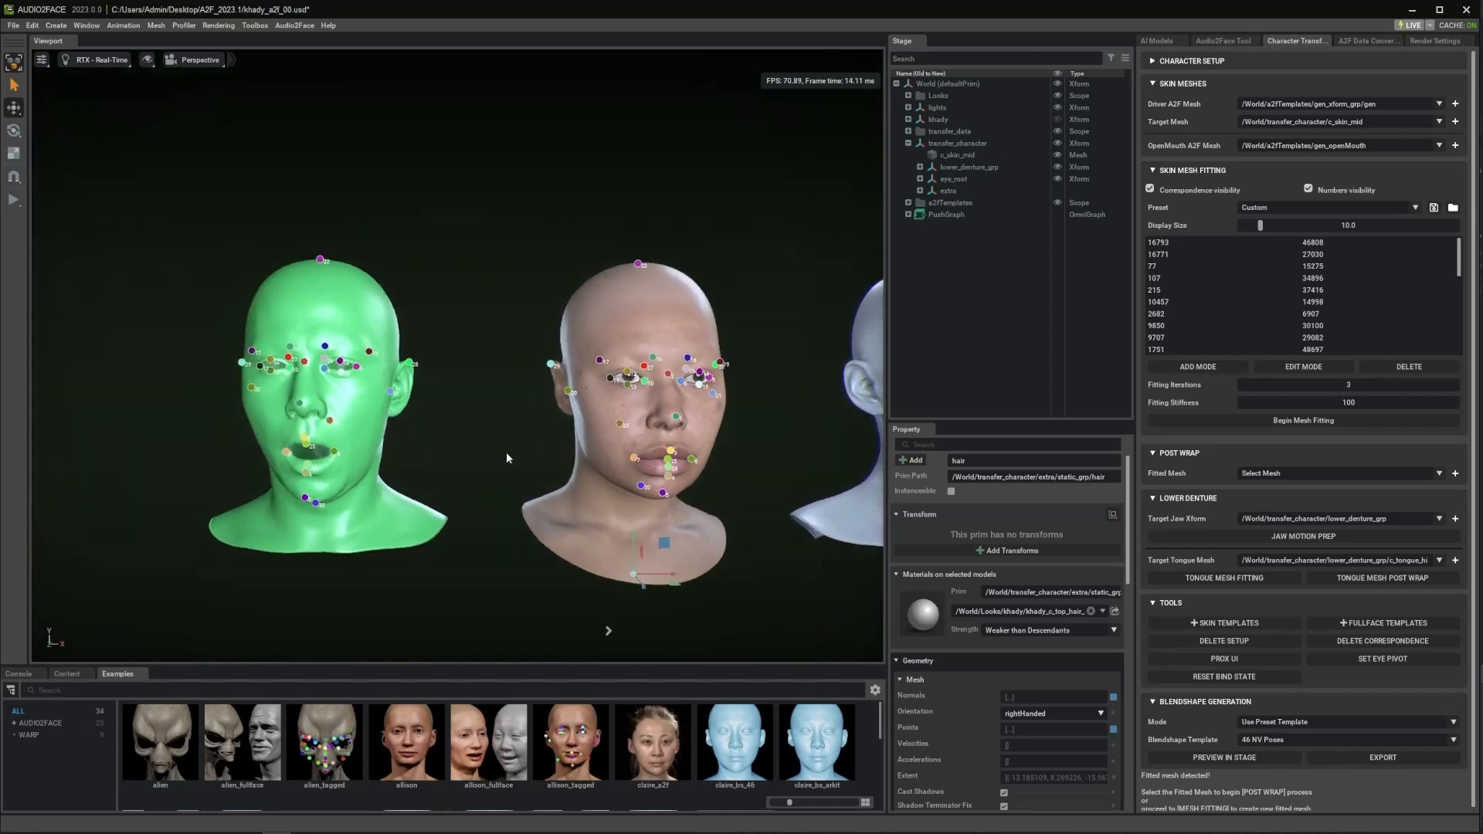
pyautogui.scroll(3, 529, 444)
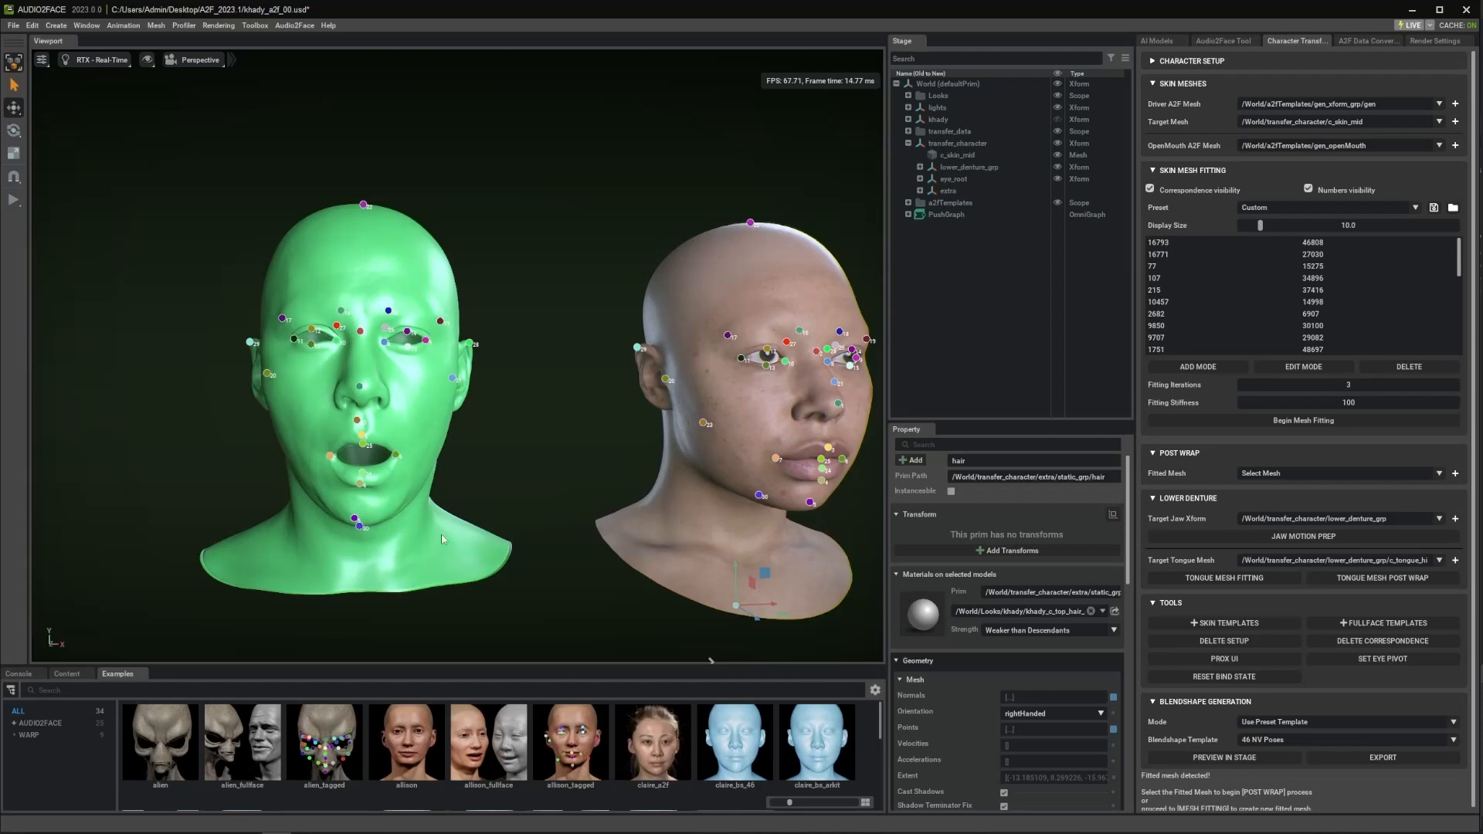
pyautogui.keyDown('alt'); pyautogui.moveTo(340, 429); pyautogui.dragTo(576, 472); pyautogui.keyUp('alt')
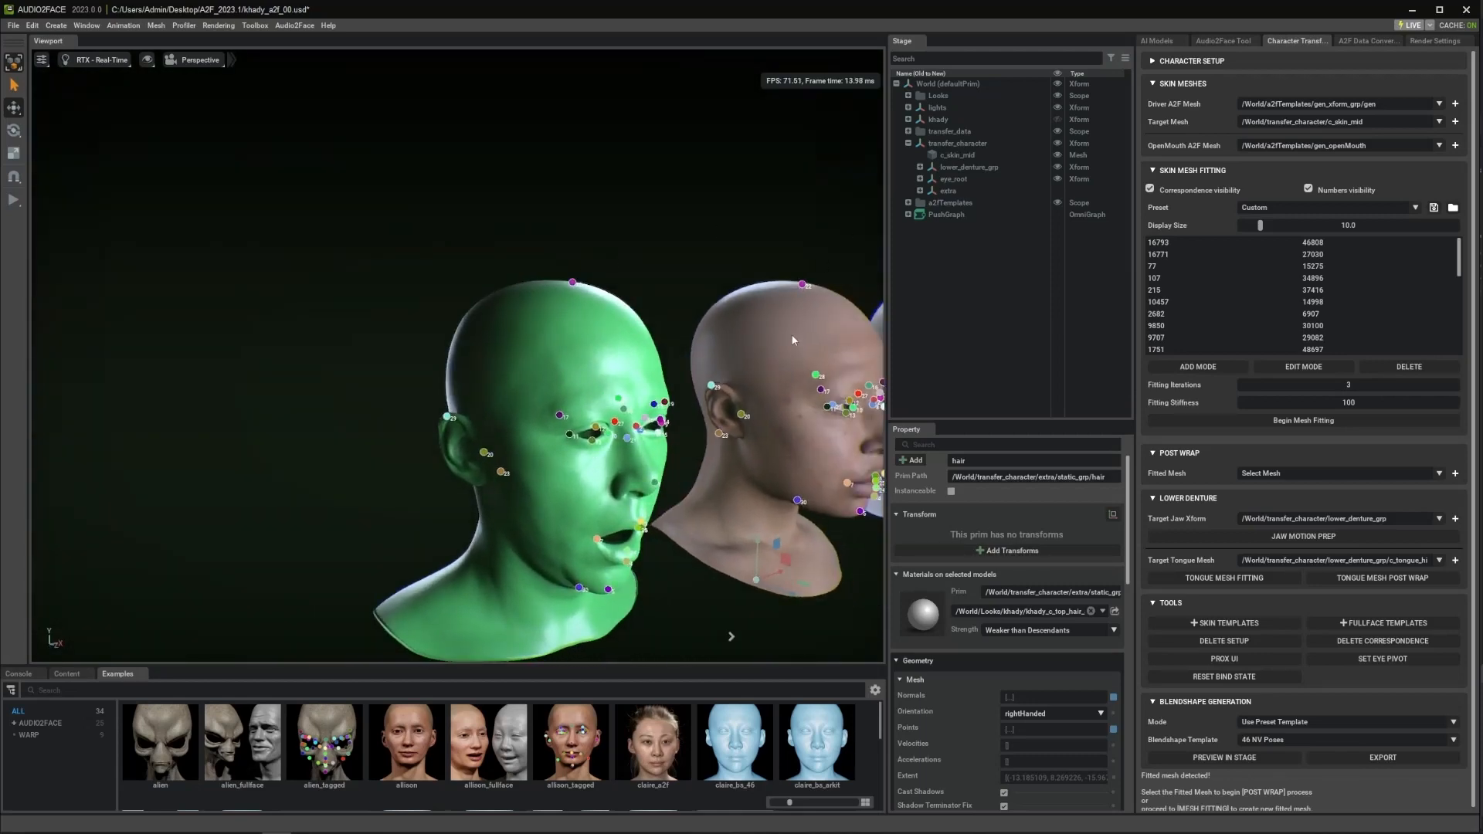
pyautogui.keyDown('alt'); pyautogui.moveTo(795, 480); pyautogui.dragTo(583, 447); pyautogui.keyUp('alt')
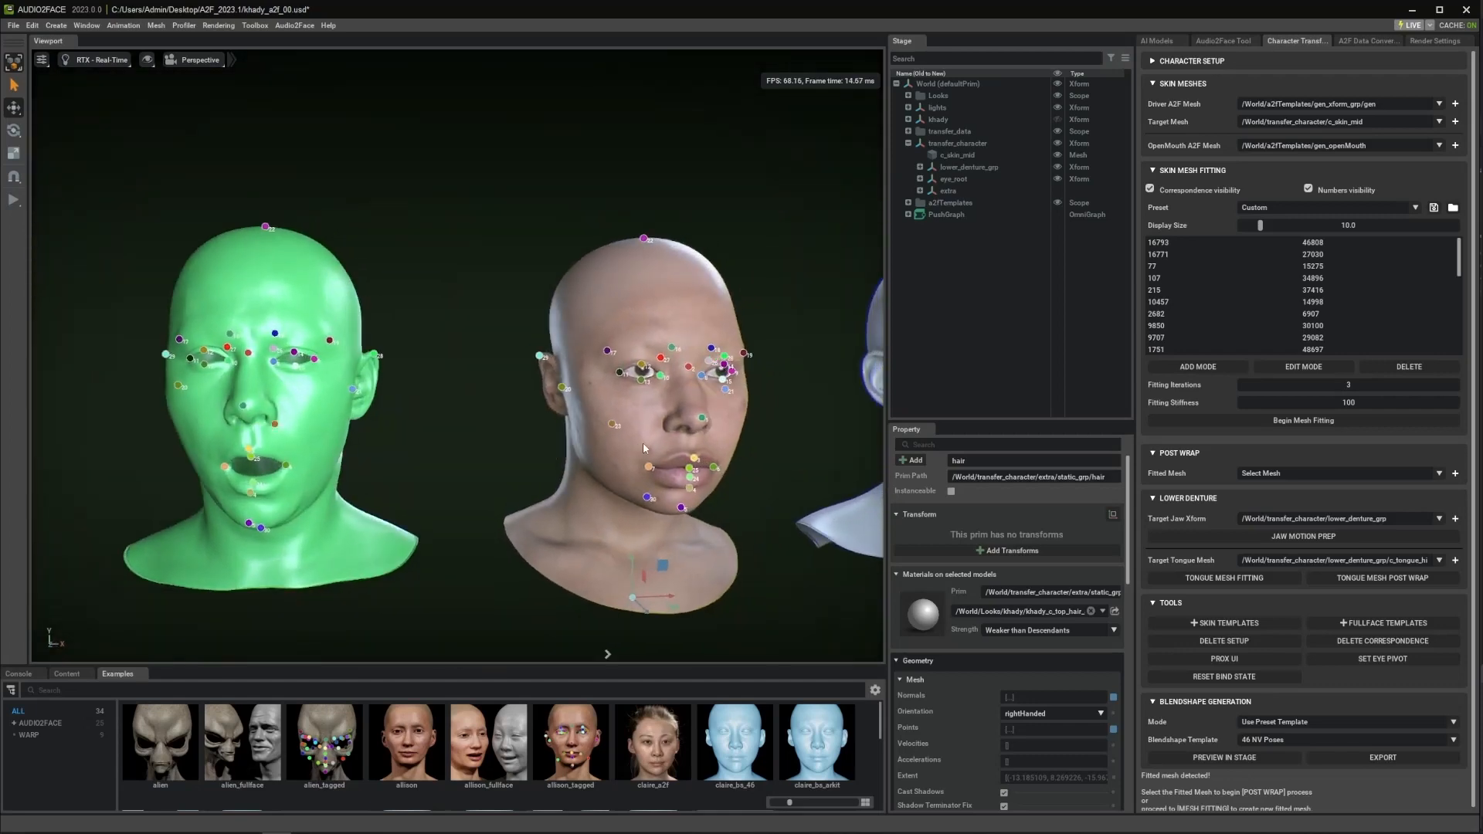
pyautogui.scroll(-4, 578, 446)
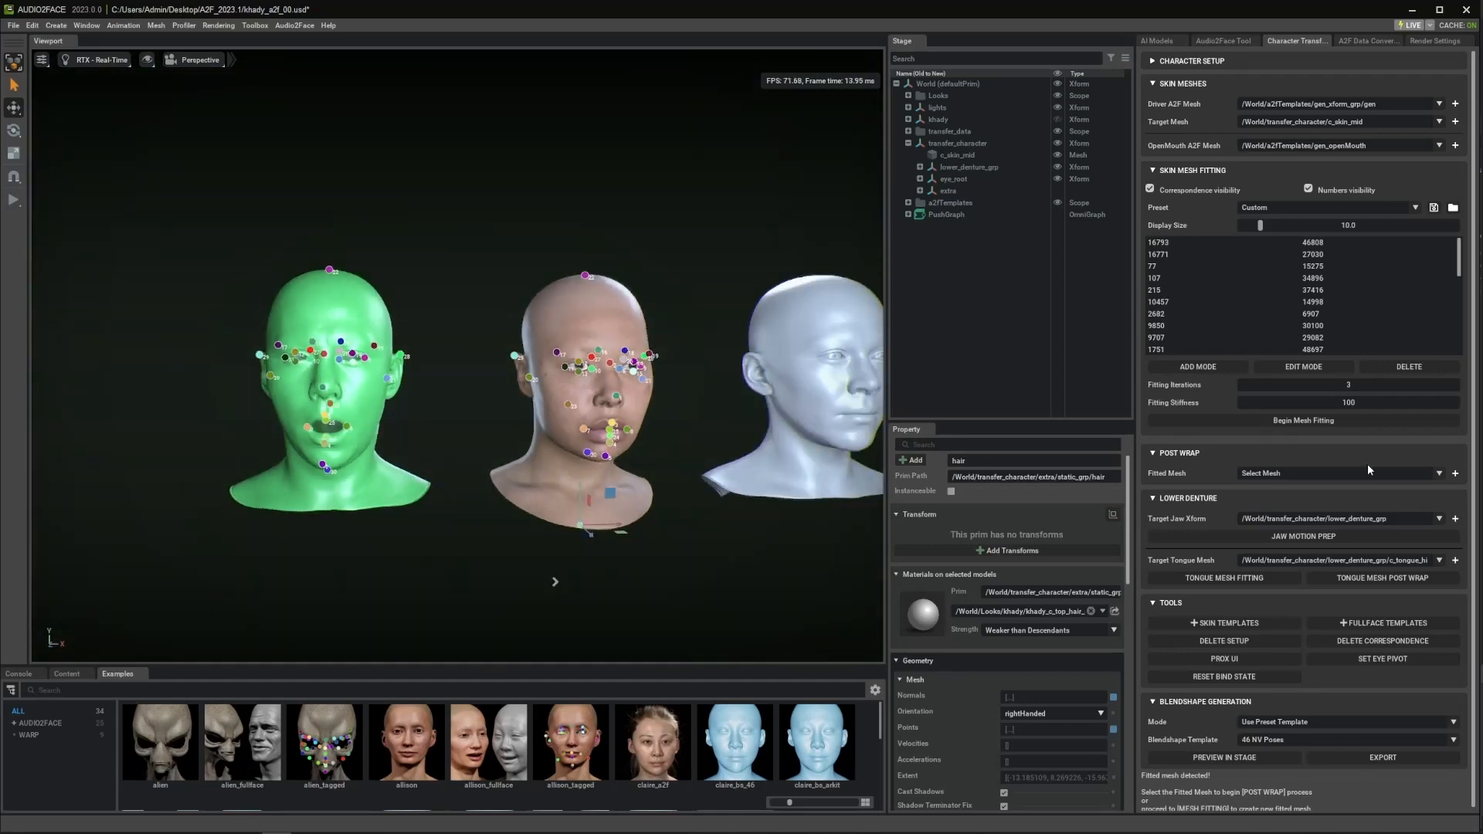
# Step: Run mesh fitting with the loaded correspondence points and hide the points
pyautogui.click(1341, 420)
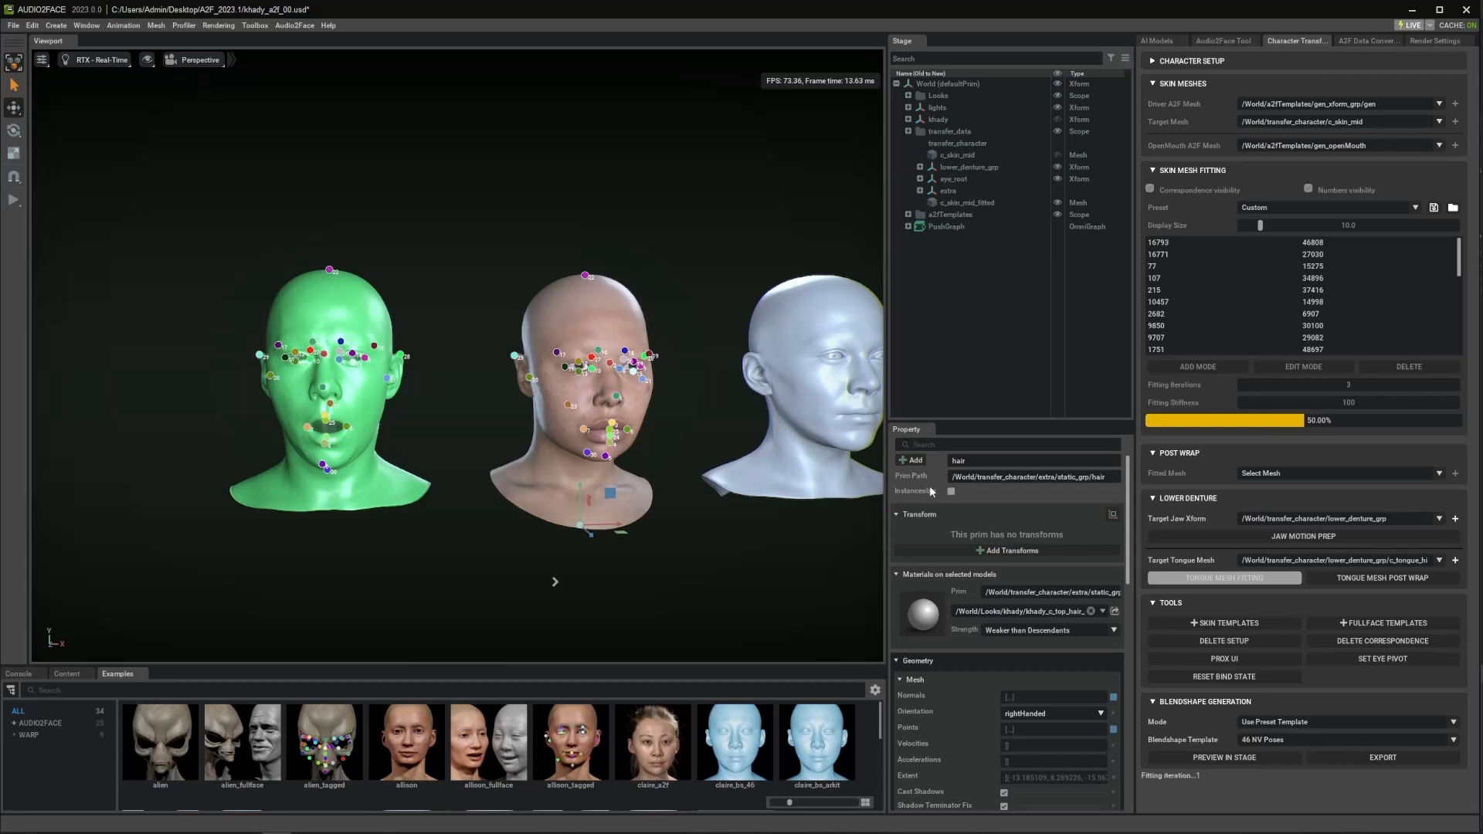
pyautogui.click(1150, 189)
# Step: Examine the fitted skin mesh from several angles, comparing its open mouth, eyes and nose with the open-mouth template
pyautogui.scroll(3, 664, 475)
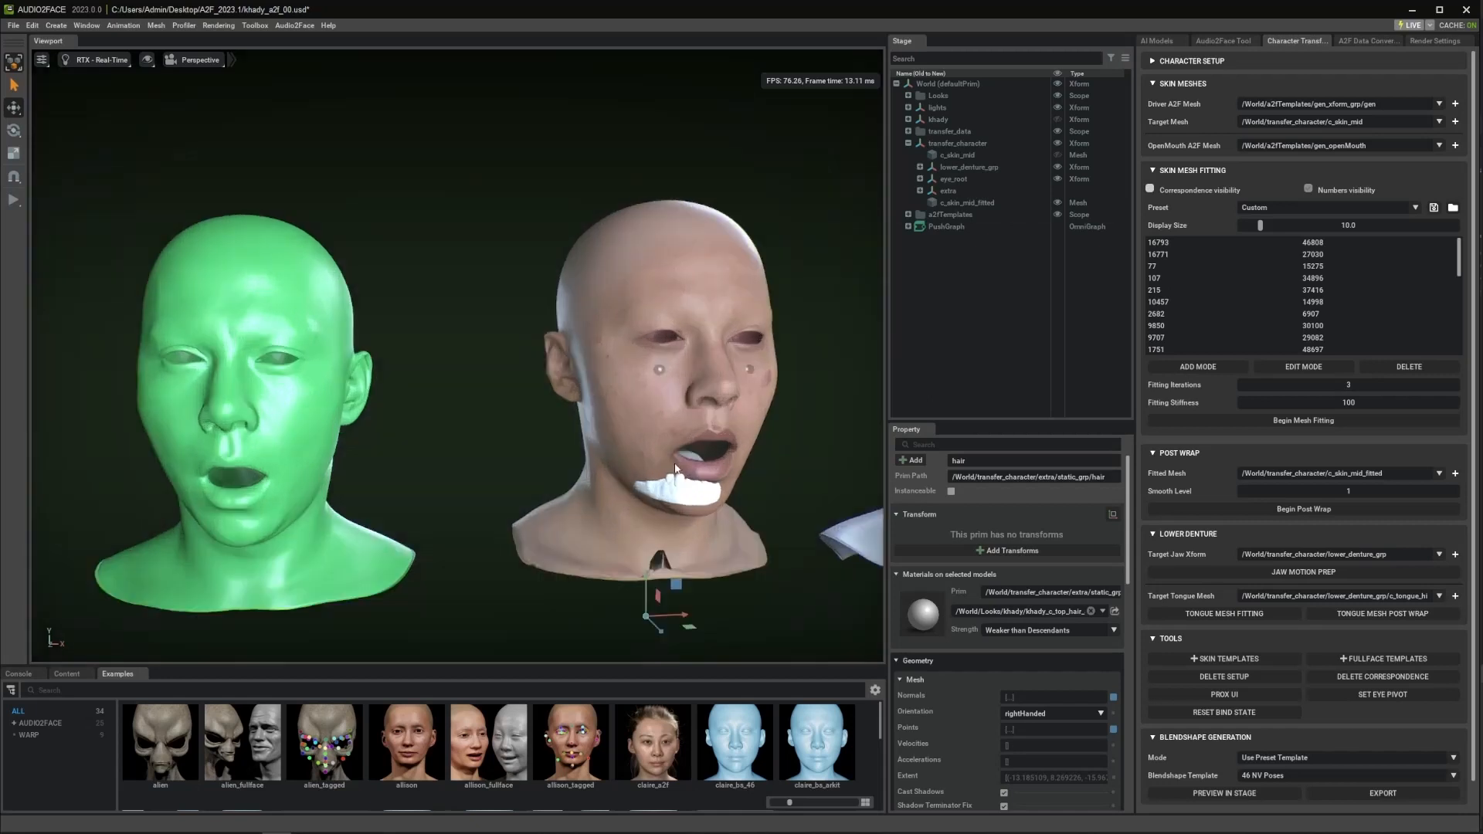
pyautogui.scroll(-3, 664, 475)
pyautogui.keyDown('alt'); pyautogui.moveTo(660, 405); pyautogui.dragTo(279, 408); pyautogui.keyUp('alt')
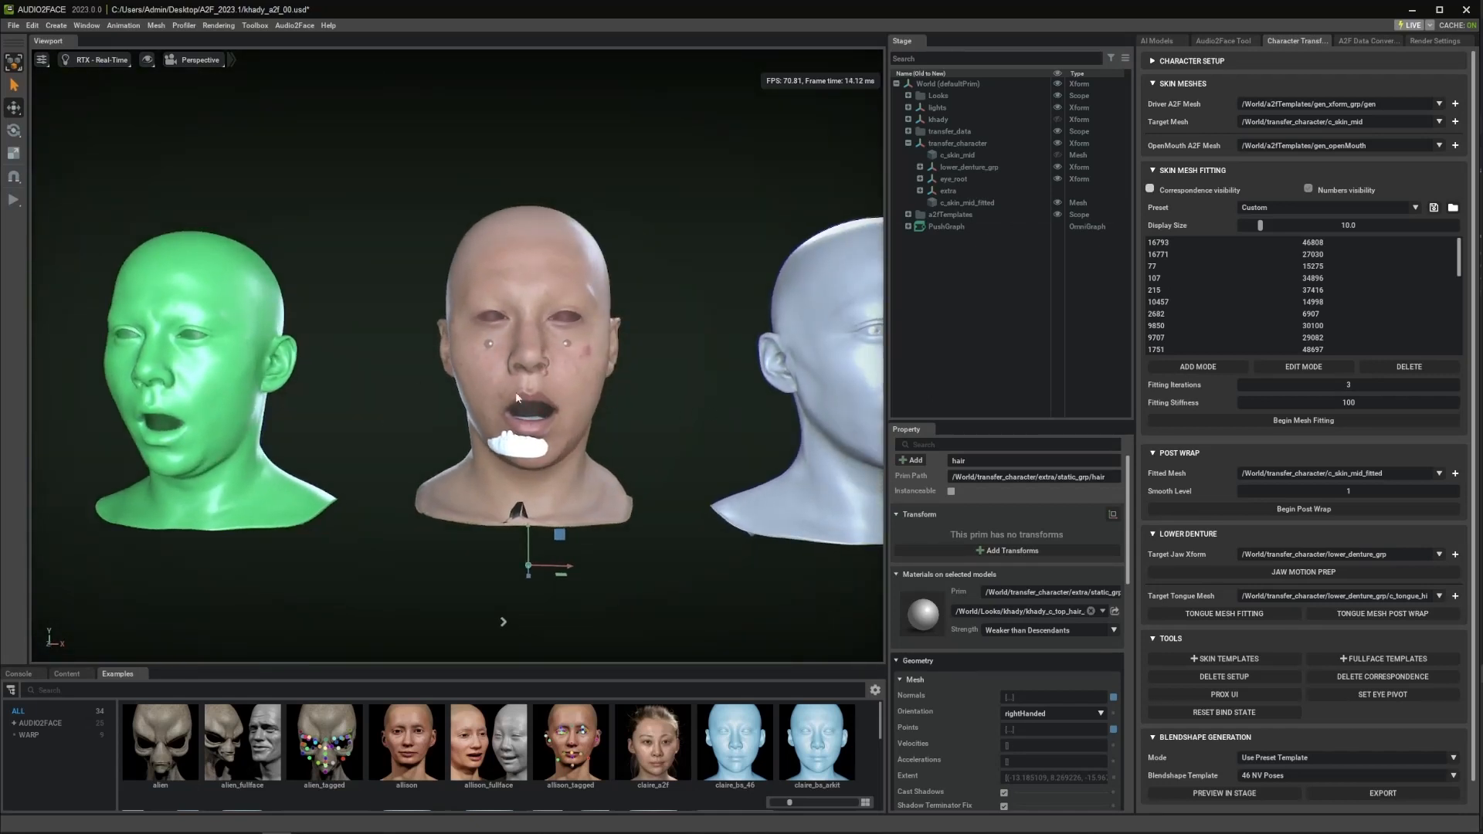
pyautogui.scroll(2, 603, 424)
pyautogui.keyDown('alt'); pyautogui.moveTo(580, 430); pyautogui.dragTo(433, 404); pyautogui.keyUp('alt')
pyautogui.moveTo(433, 404); pyautogui.dragTo(471, 421, button='middle')
pyautogui.scroll(3, 469, 423)
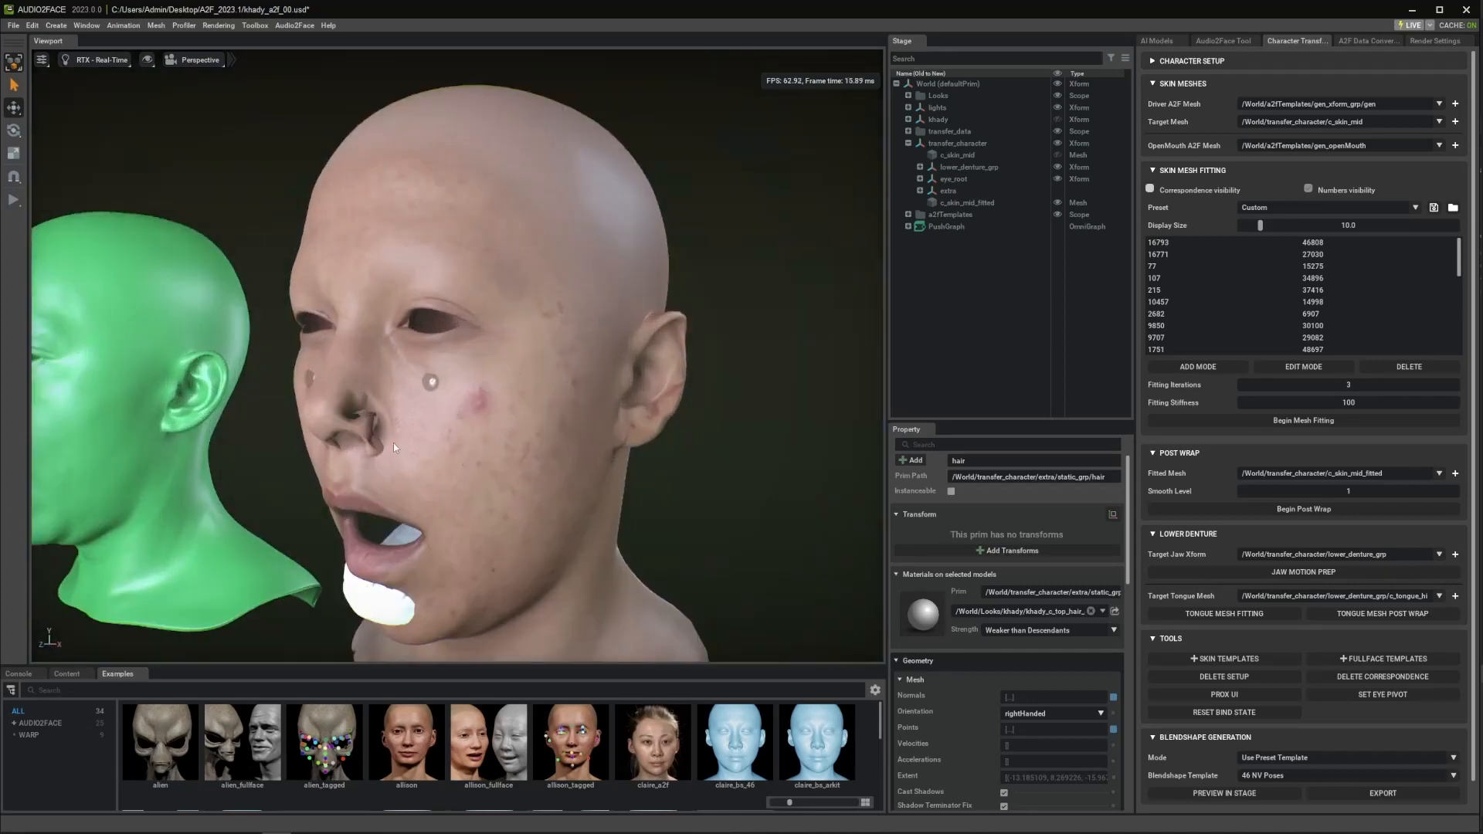
pyautogui.keyDown('alt'); pyautogui.moveTo(355, 447); pyautogui.dragTo(535, 442); pyautogui.keyUp('alt')
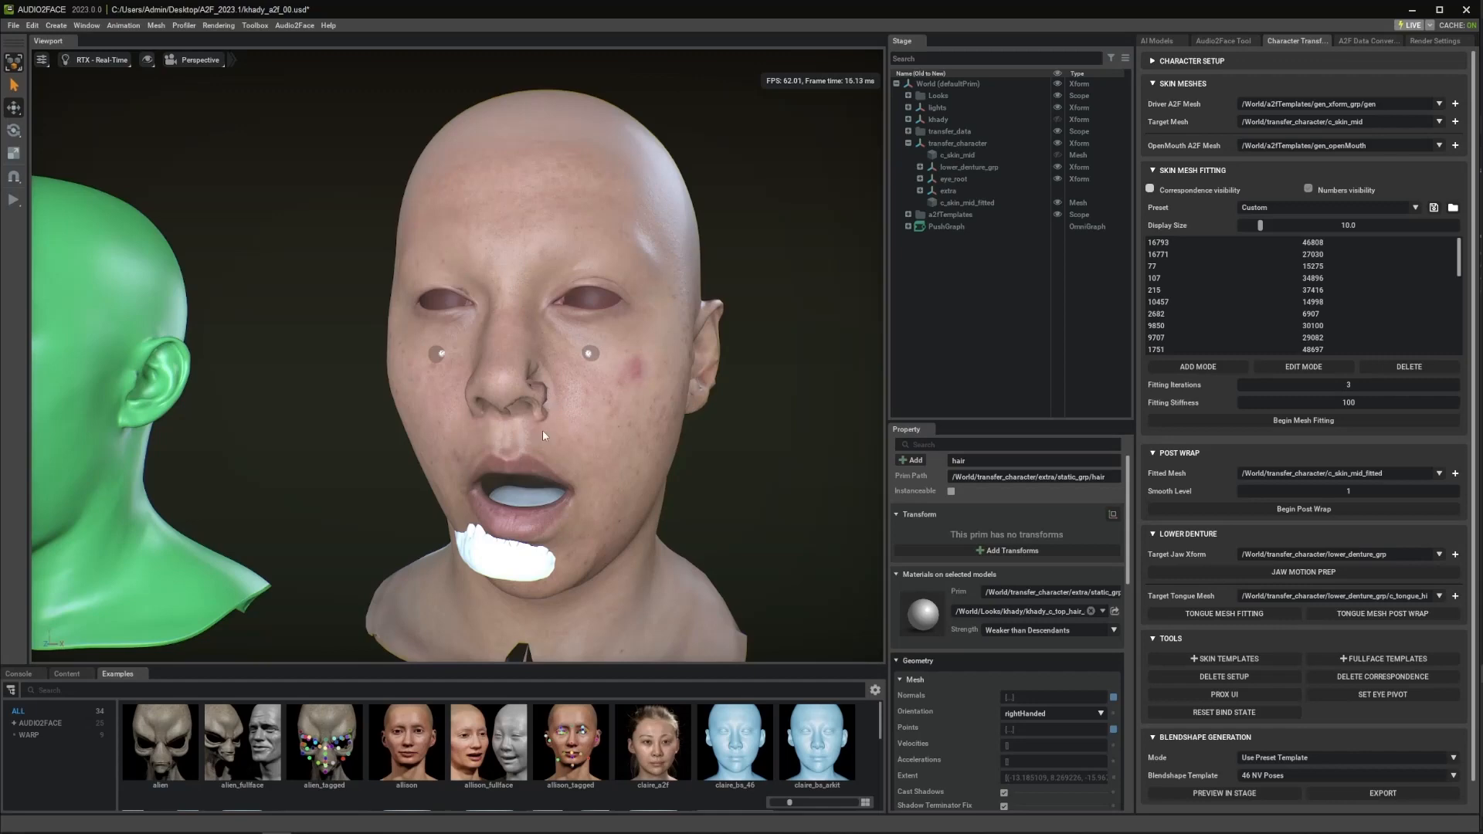
pyautogui.scroll(-2, 509, 439)
pyautogui.keyDown('alt'); pyautogui.moveTo(461, 461); pyautogui.dragTo(630, 396); pyautogui.keyUp('alt')
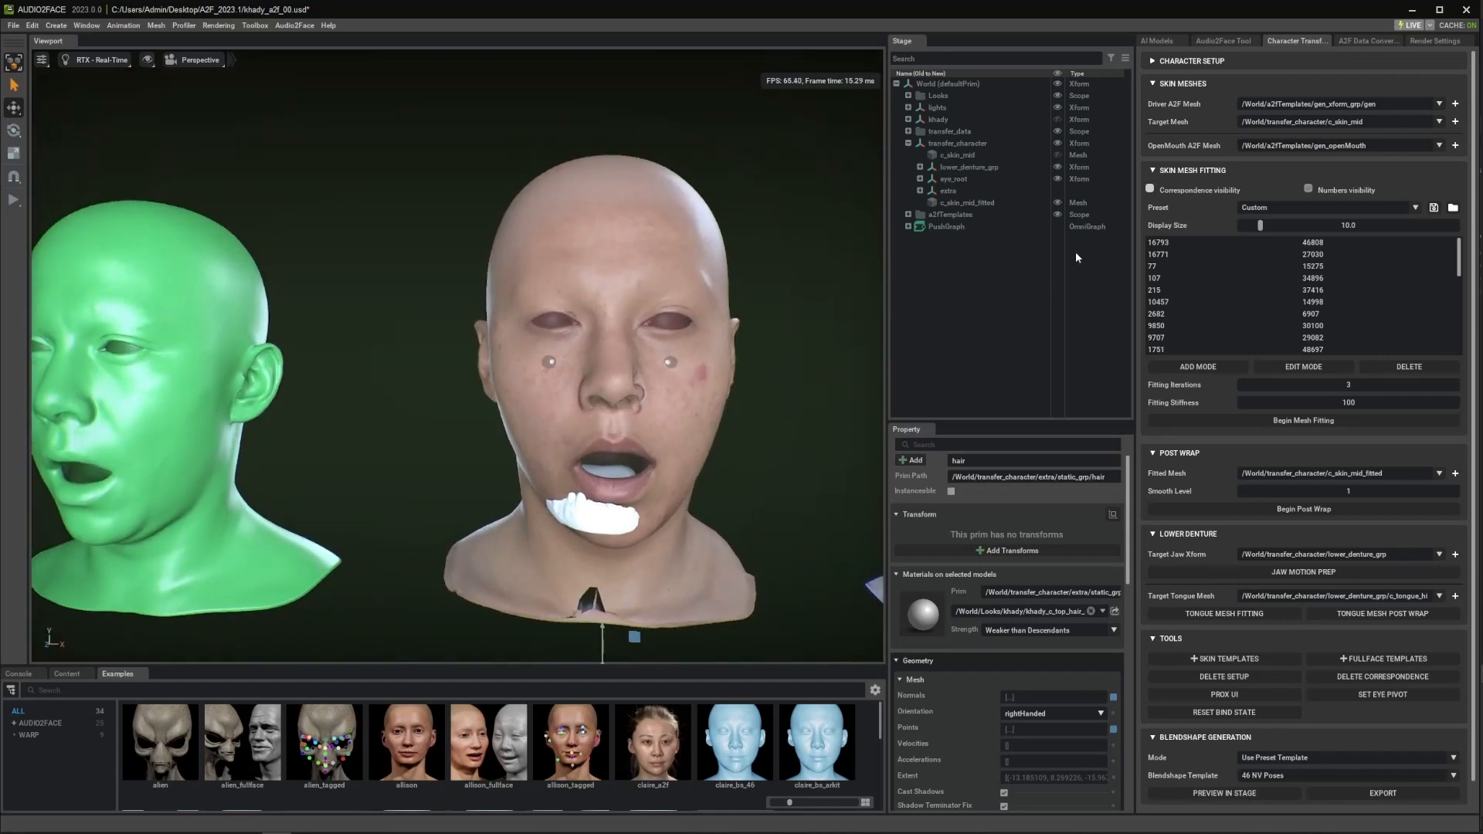
# Step: Delete the c_skin_mid_fitted mesh and make the original c_skin_mid mesh visible again
pyautogui.click(970, 204)
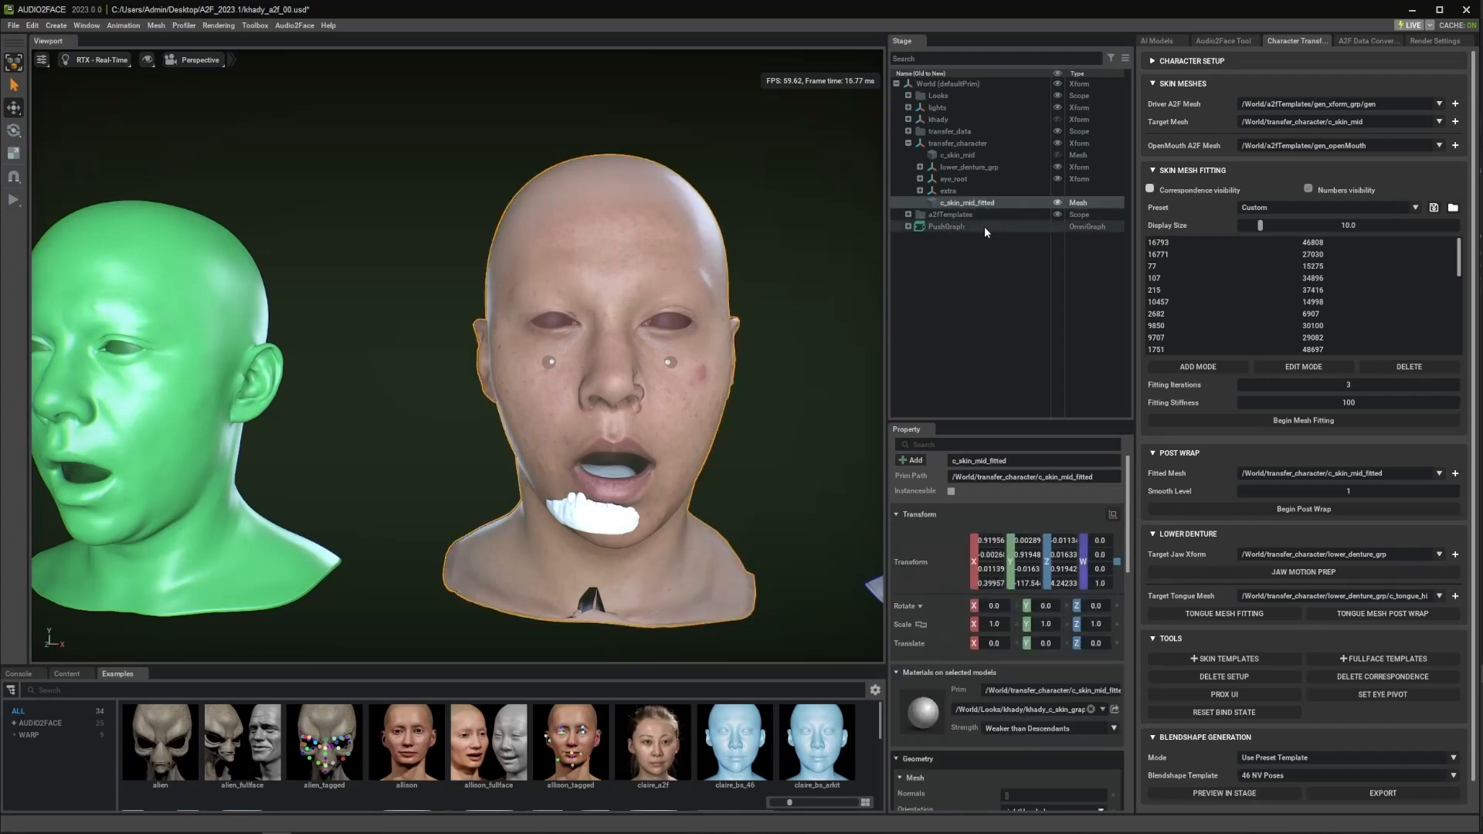
pyautogui.press('Delete')
pyautogui.click(980, 155)
pyautogui.click(1057, 155)
pyautogui.scroll(-2, 683, 376)
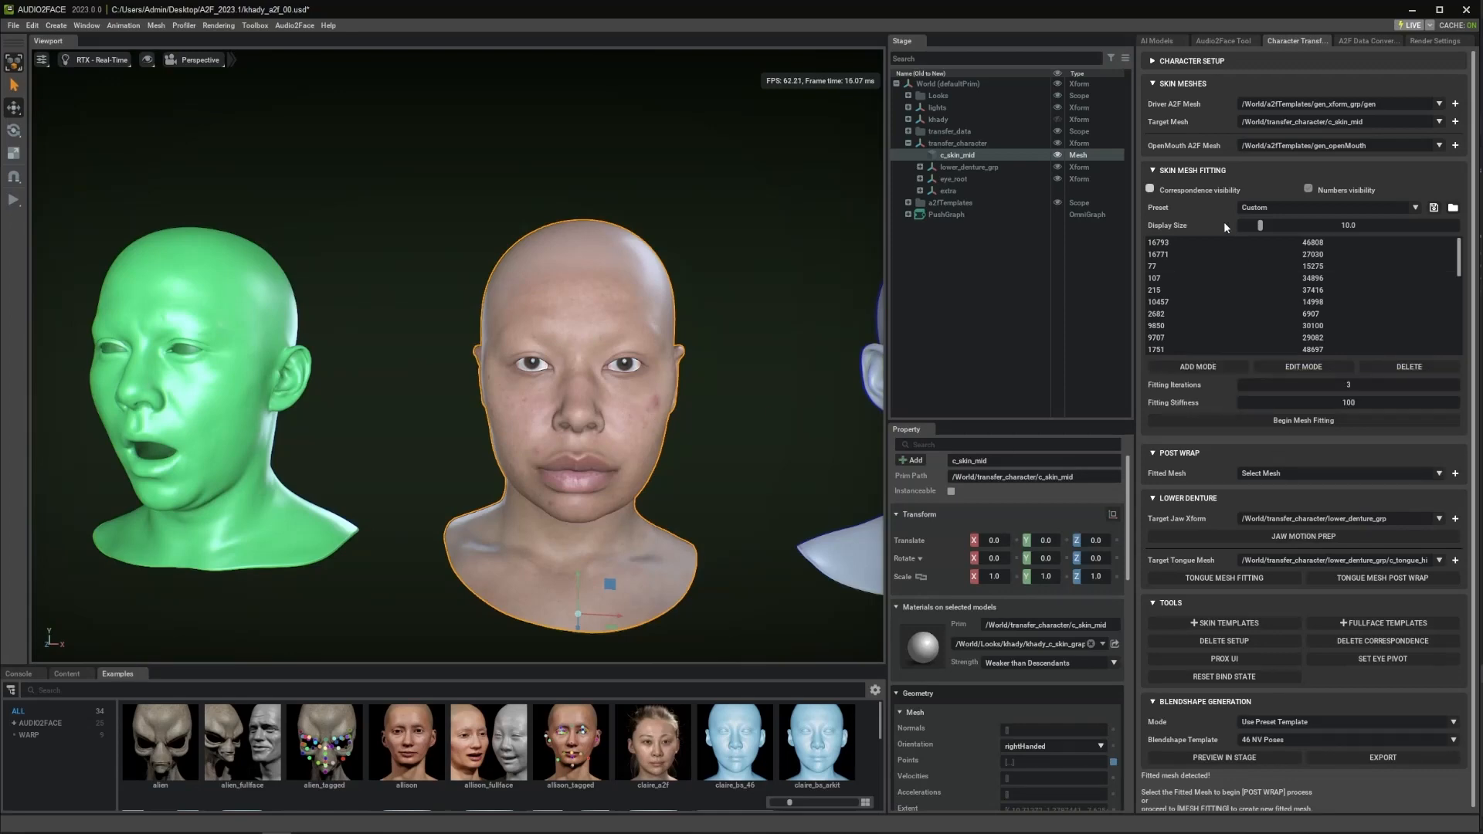
# Step: Run skin mesh fitting with the correspondence points shown, hide the points, and post-wrap the fitted mesh
pyautogui.click(1150, 189)
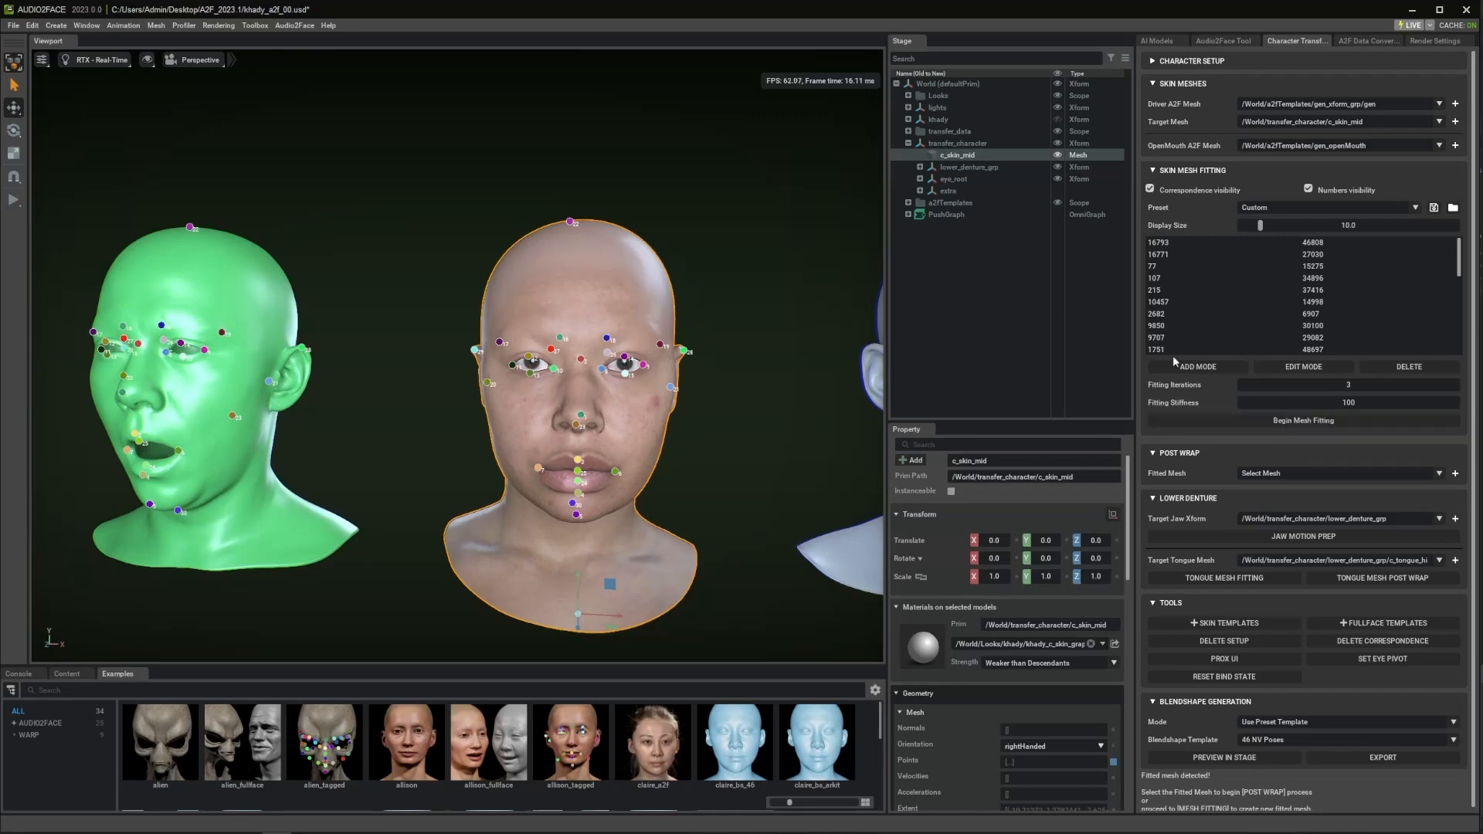
pyautogui.click(1259, 420)
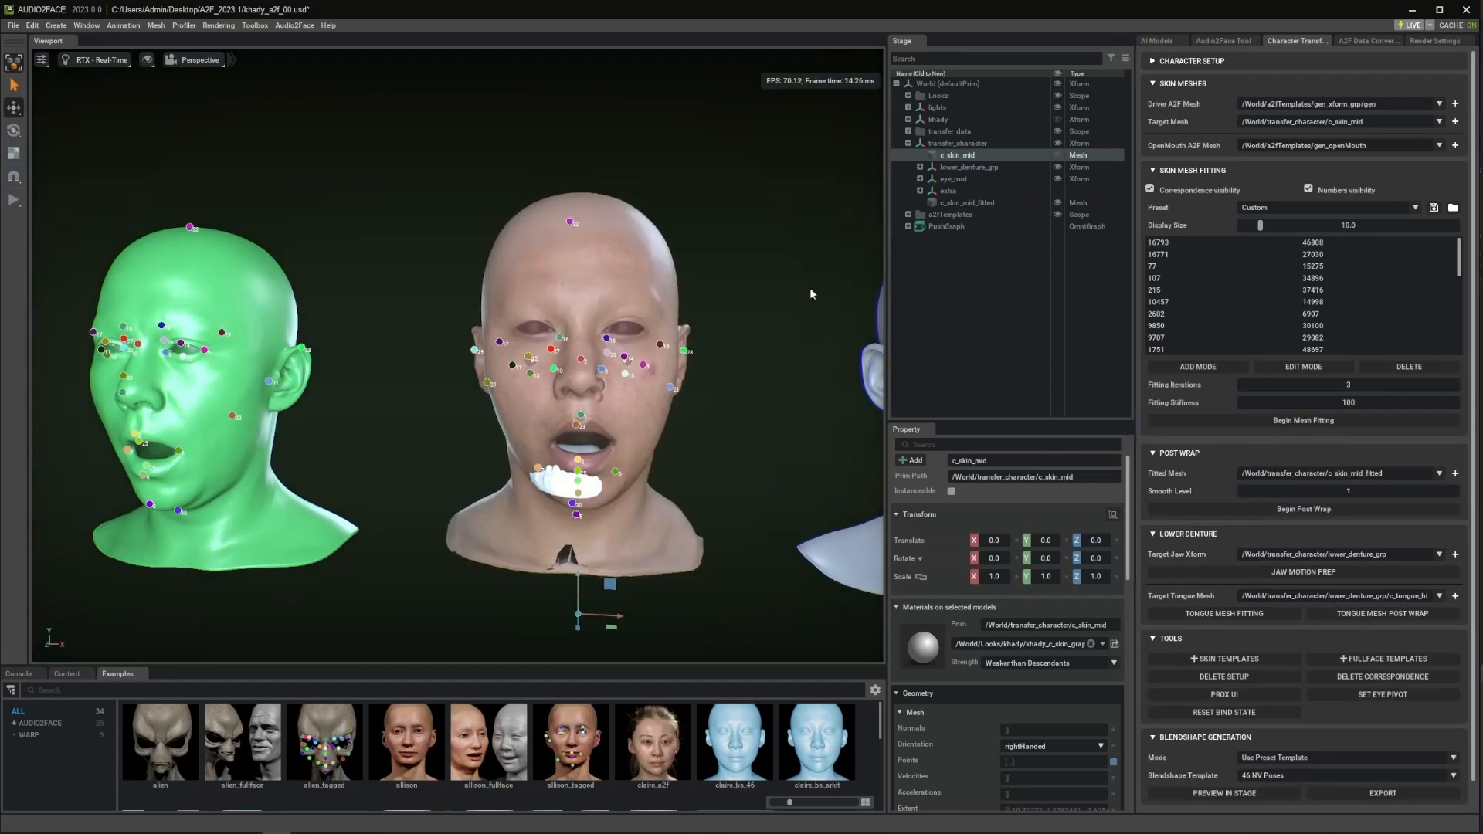
pyautogui.click(1150, 189)
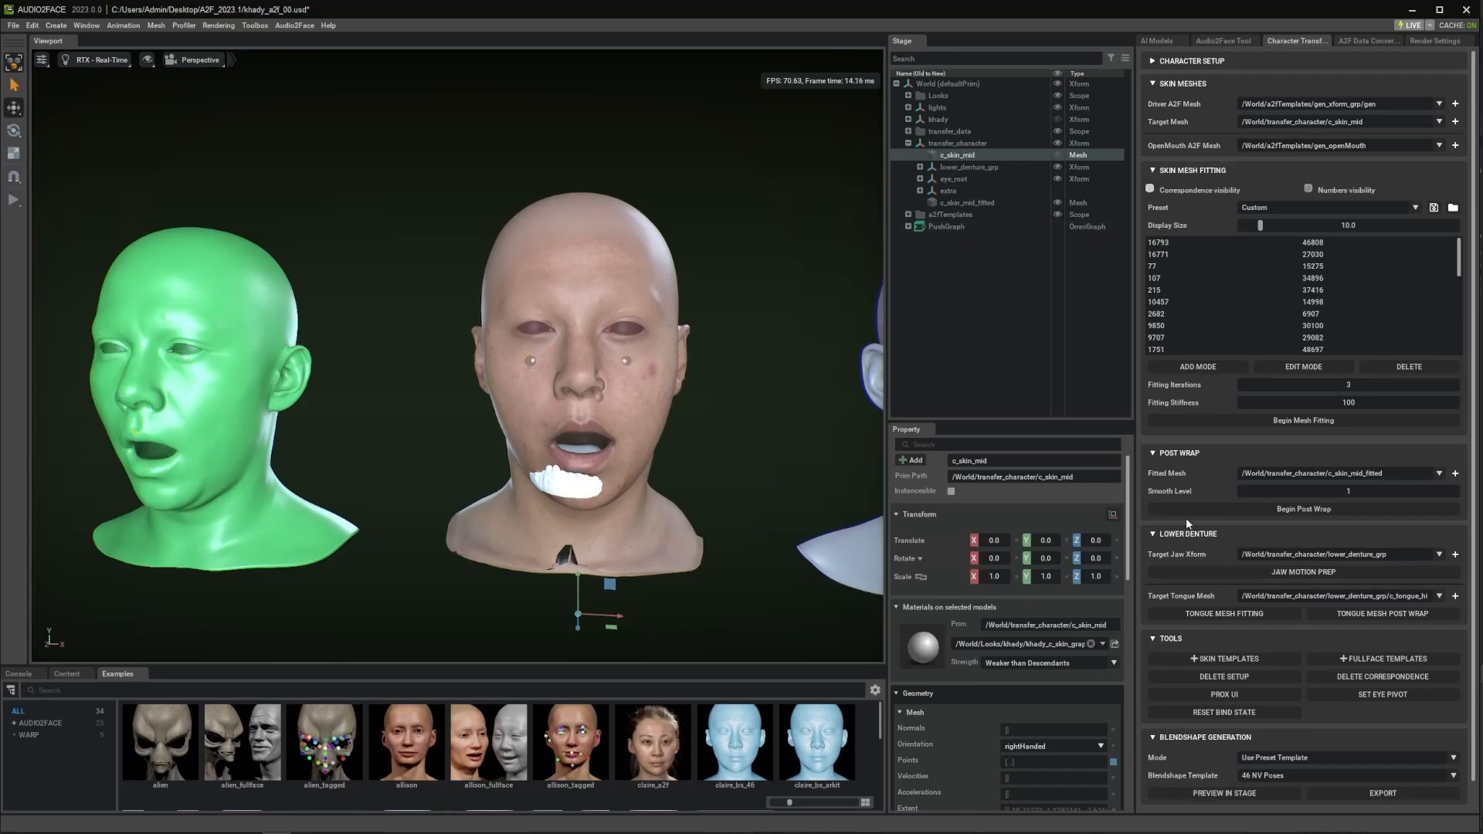
pyautogui.click(1333, 510)
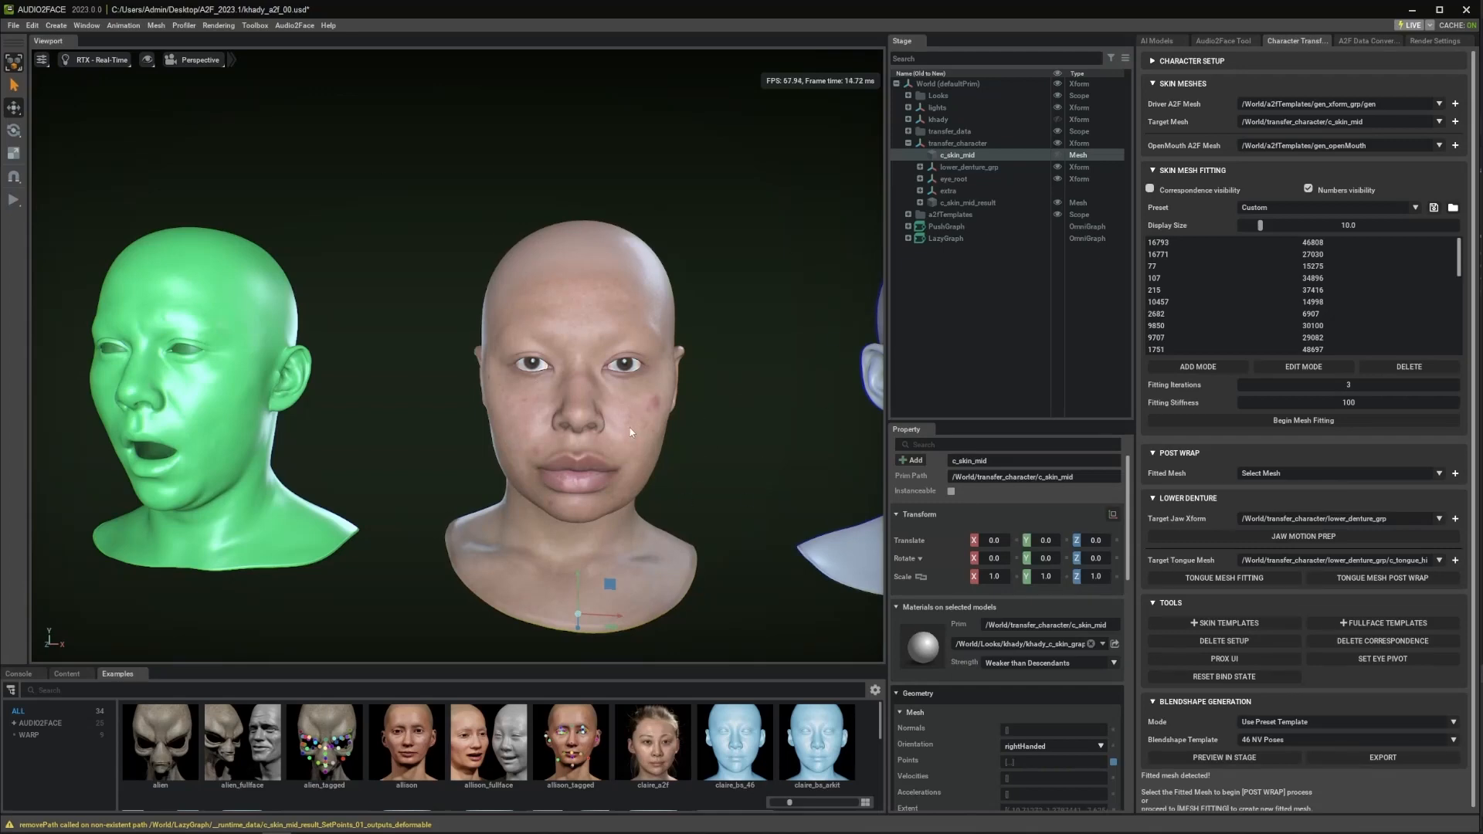
pyautogui.scroll(-3, 630, 433)
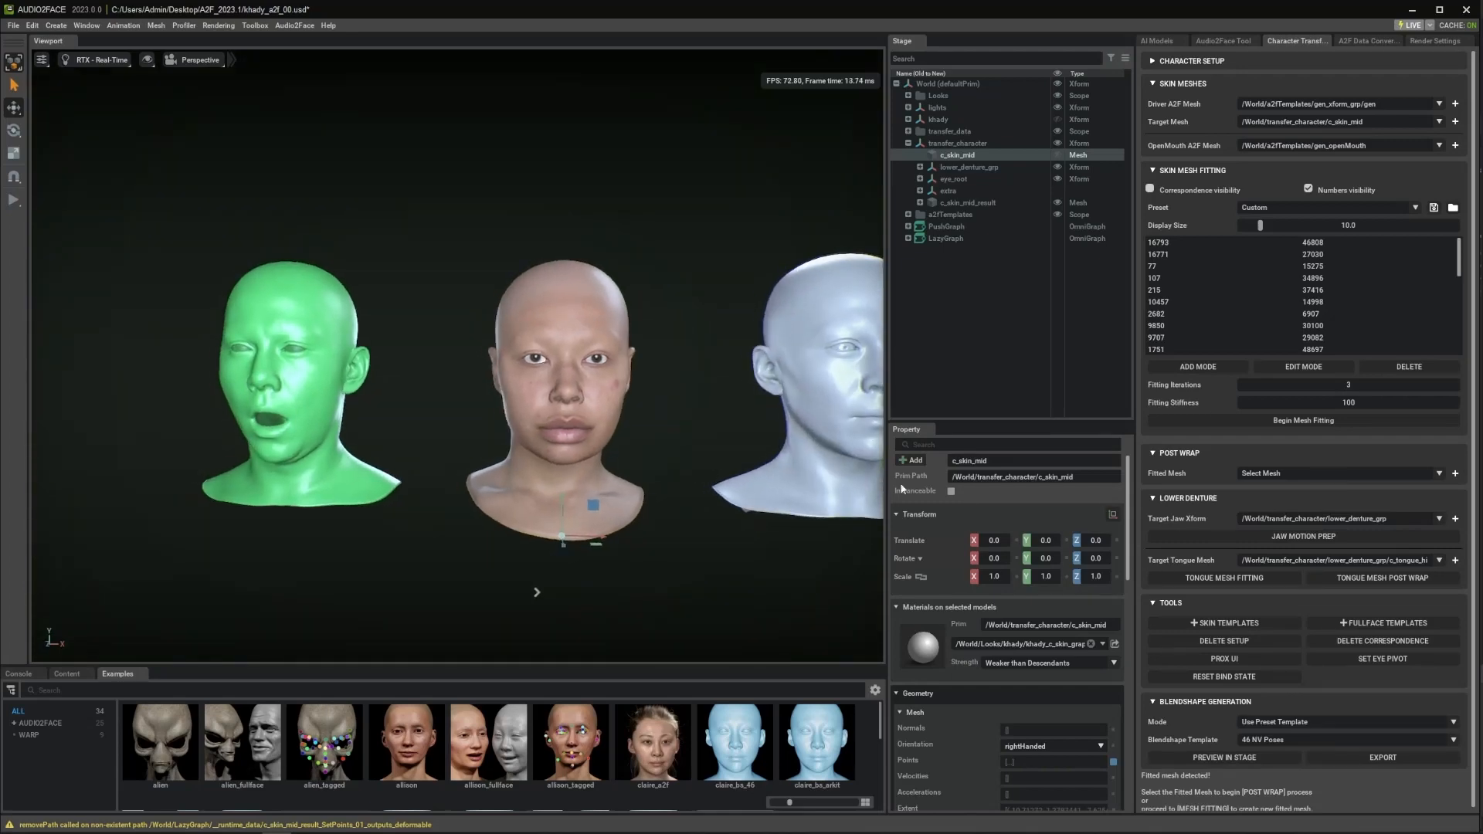
# Step: Prepare the jaw motion for the lower denture and complete the tongue mesh's fitting and post wrap
pyautogui.click(1306, 537)
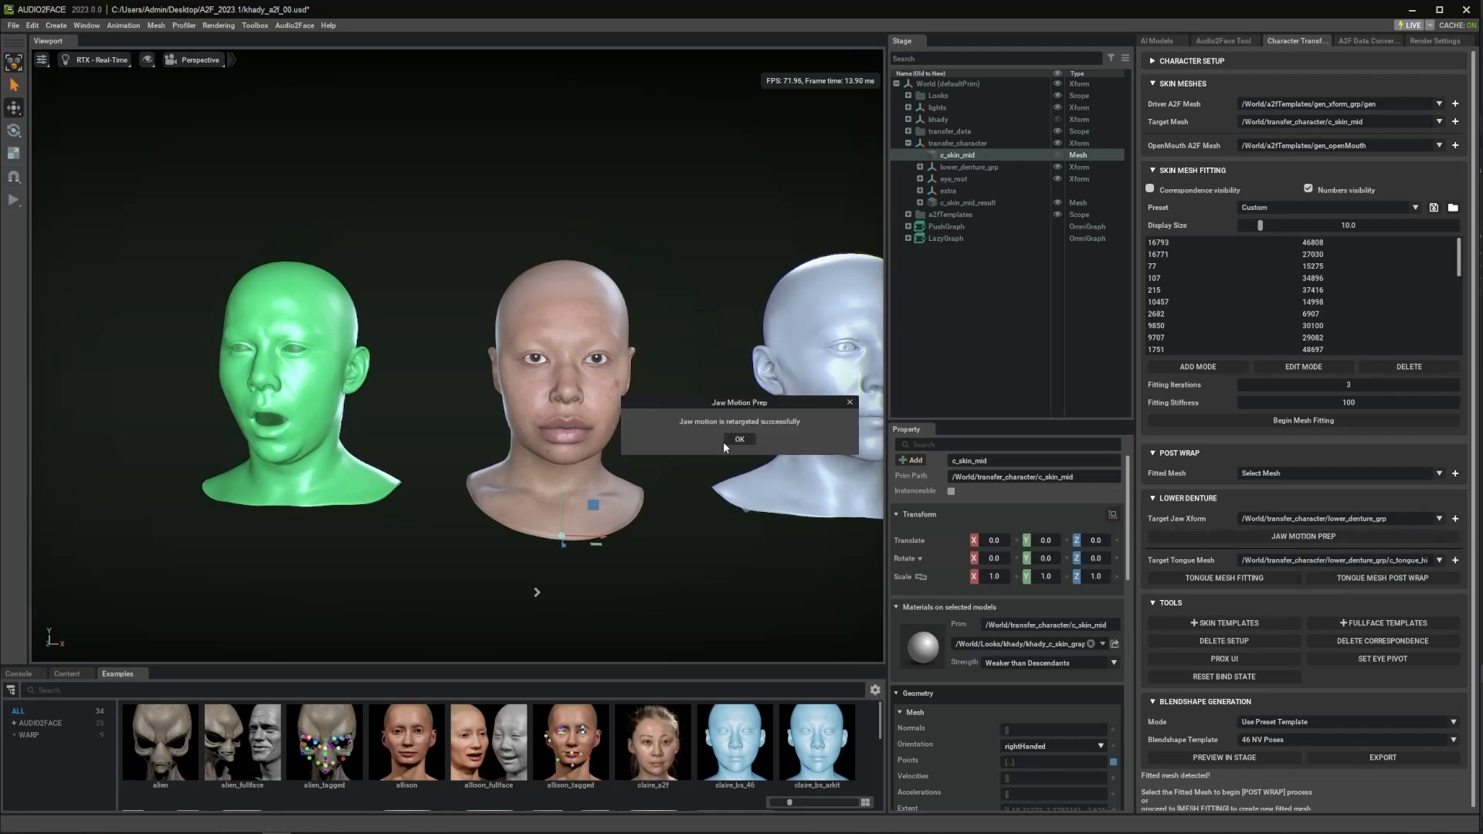
pyautogui.click(1163, 580)
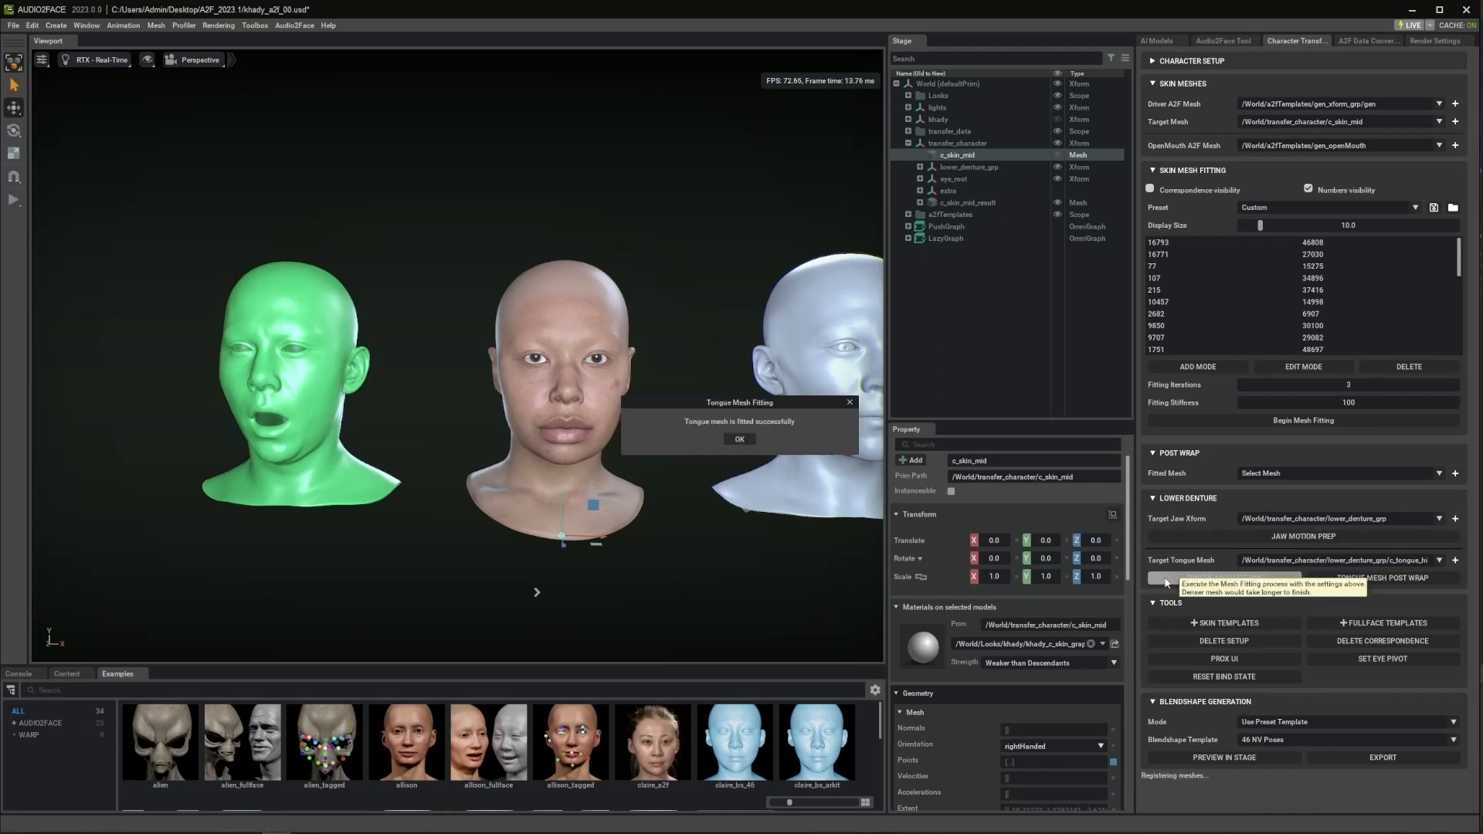
pyautogui.click(740, 438)
pyautogui.click(1396, 581)
pyautogui.click(739, 439)
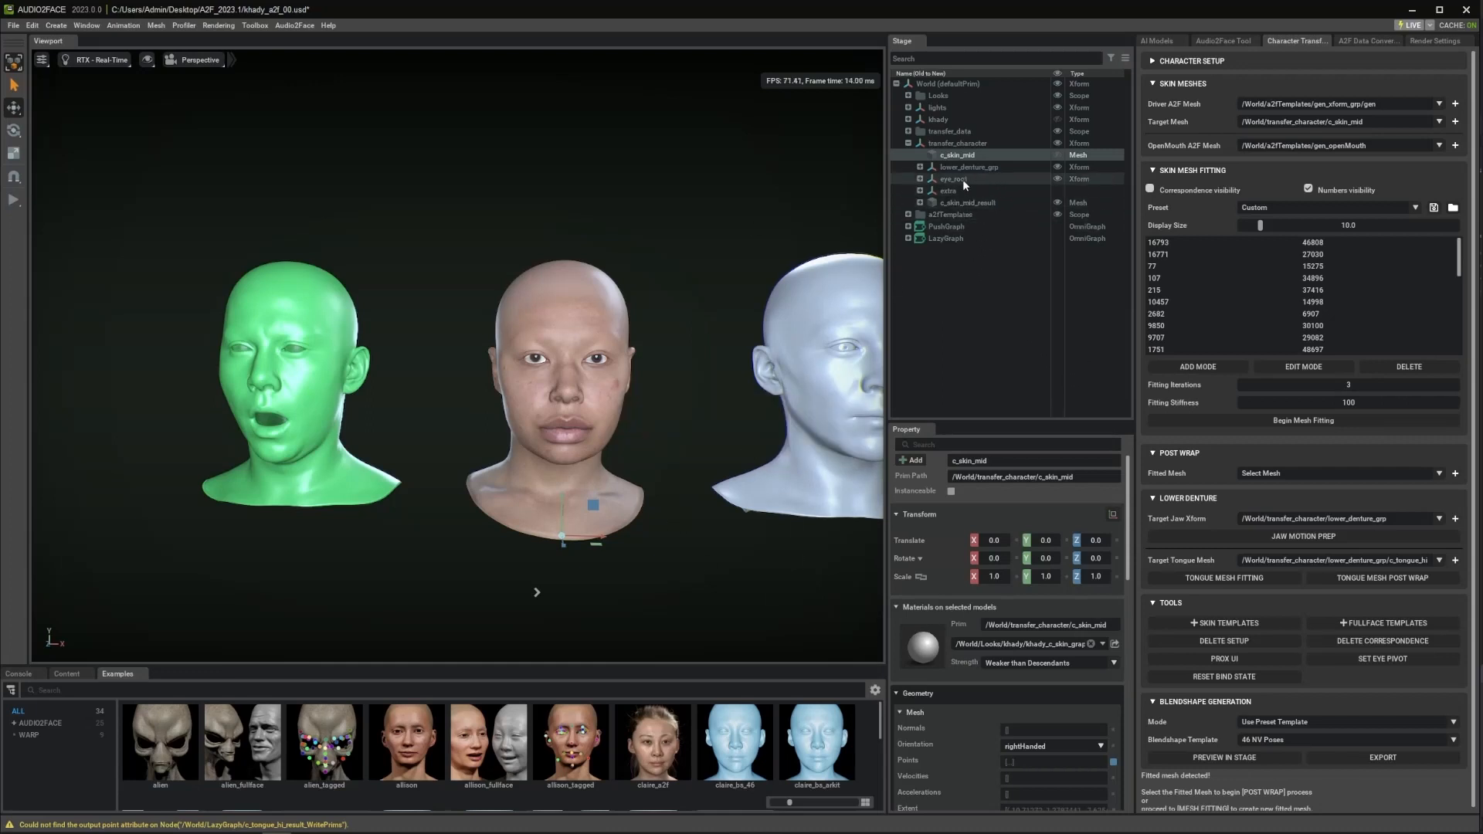
# Step: Expand the transfer character's extra group and make its dynamic_grp and static_grp visible
pyautogui.click(919, 190)
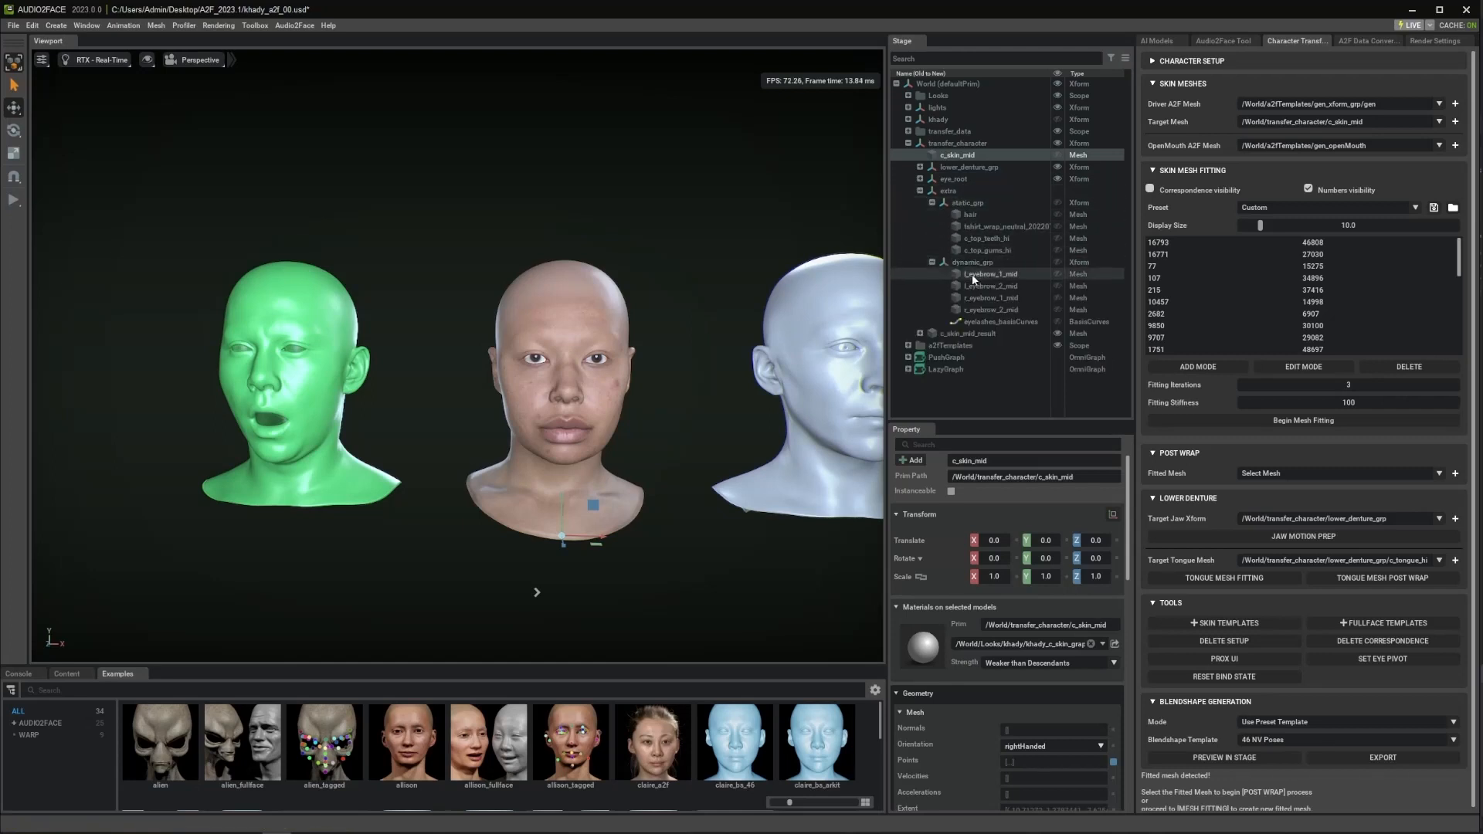
pyautogui.click(1058, 262)
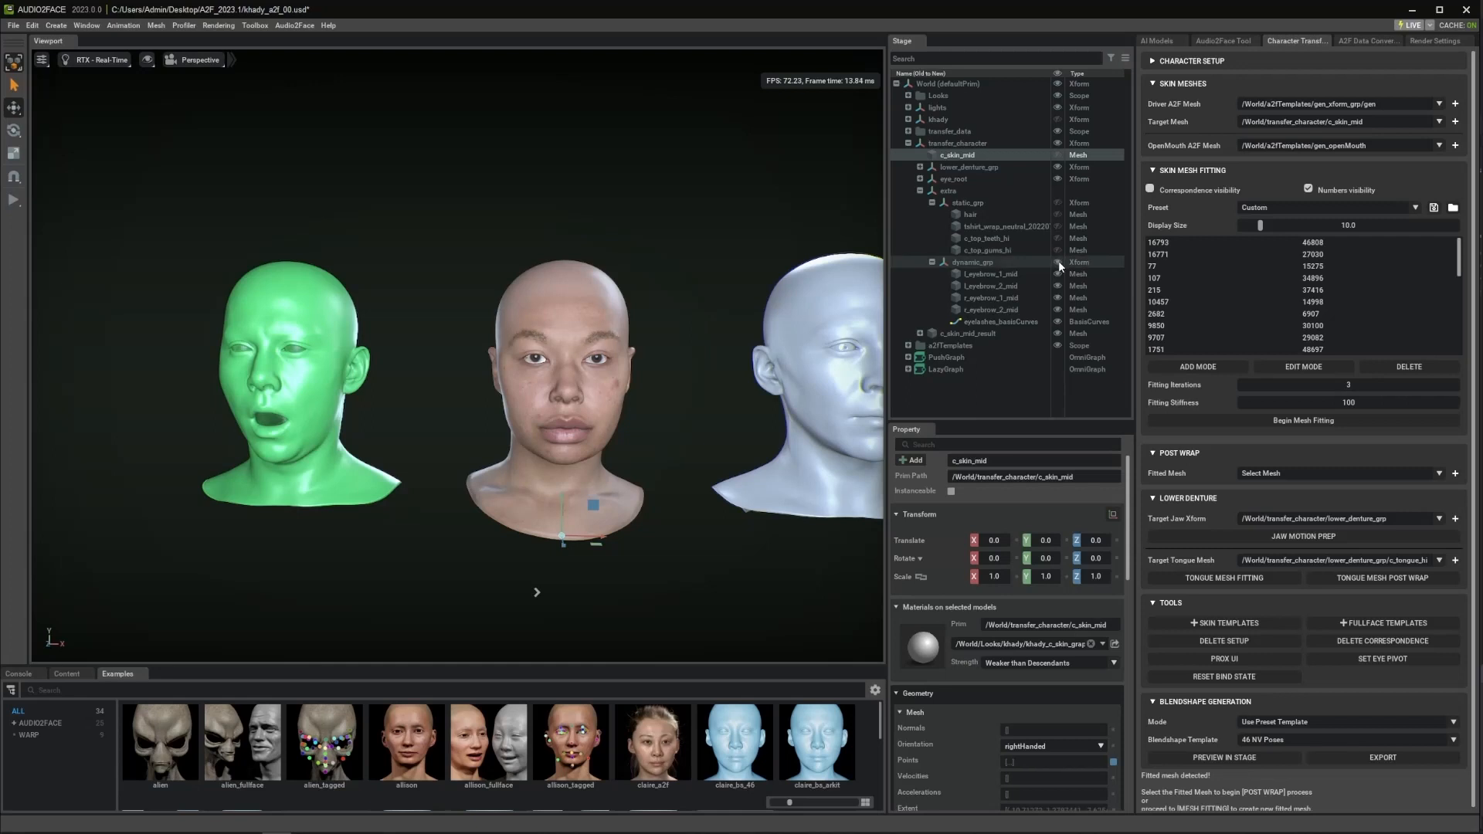
pyautogui.click(1058, 202)
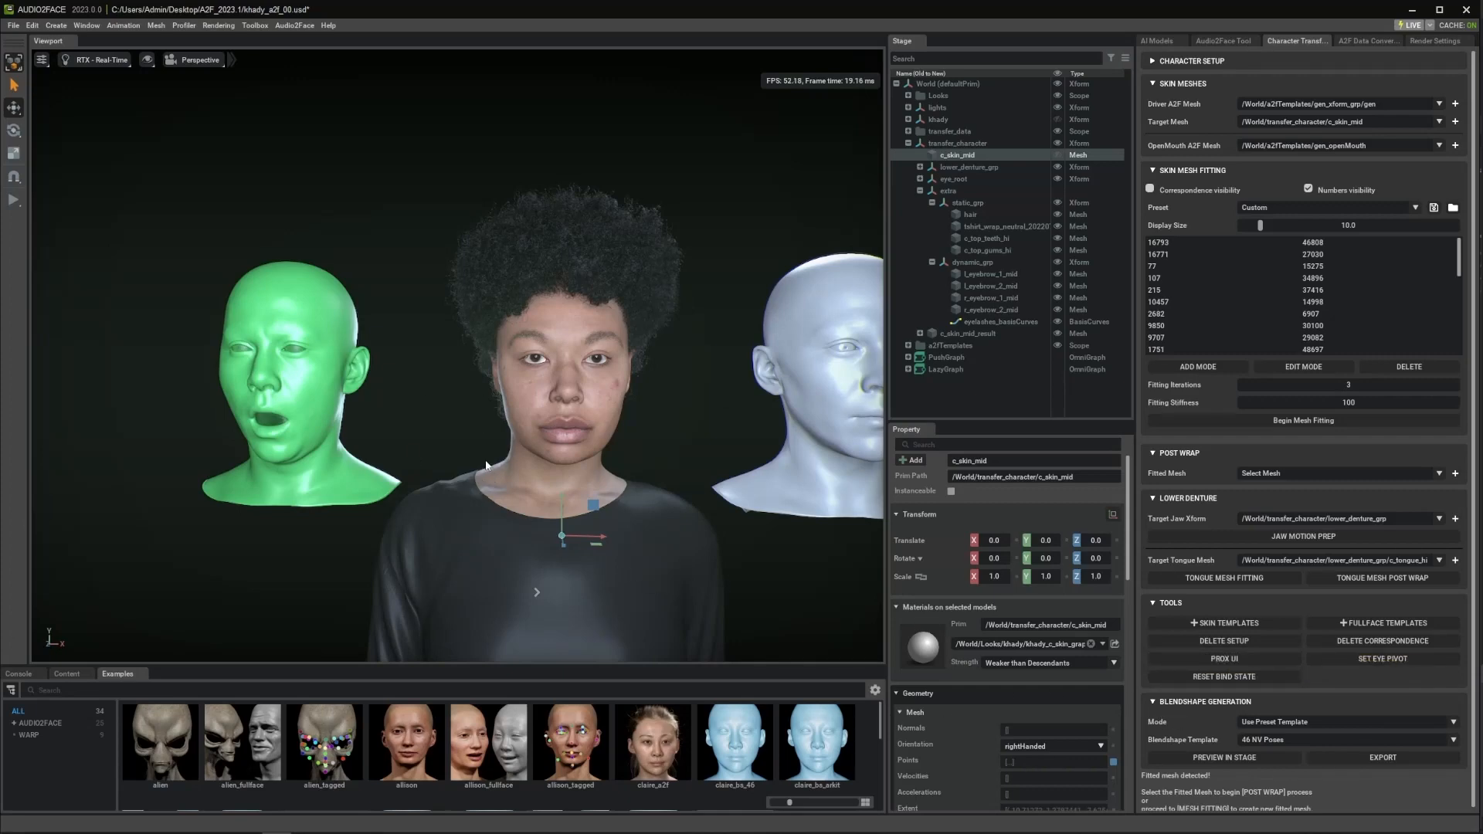
# Step: Apply a prox deformer driven by c_skin_mid_result to the eyelash curves and the four eyebrow meshes, using translate and rotate mode
pyautogui.click(1194, 662)
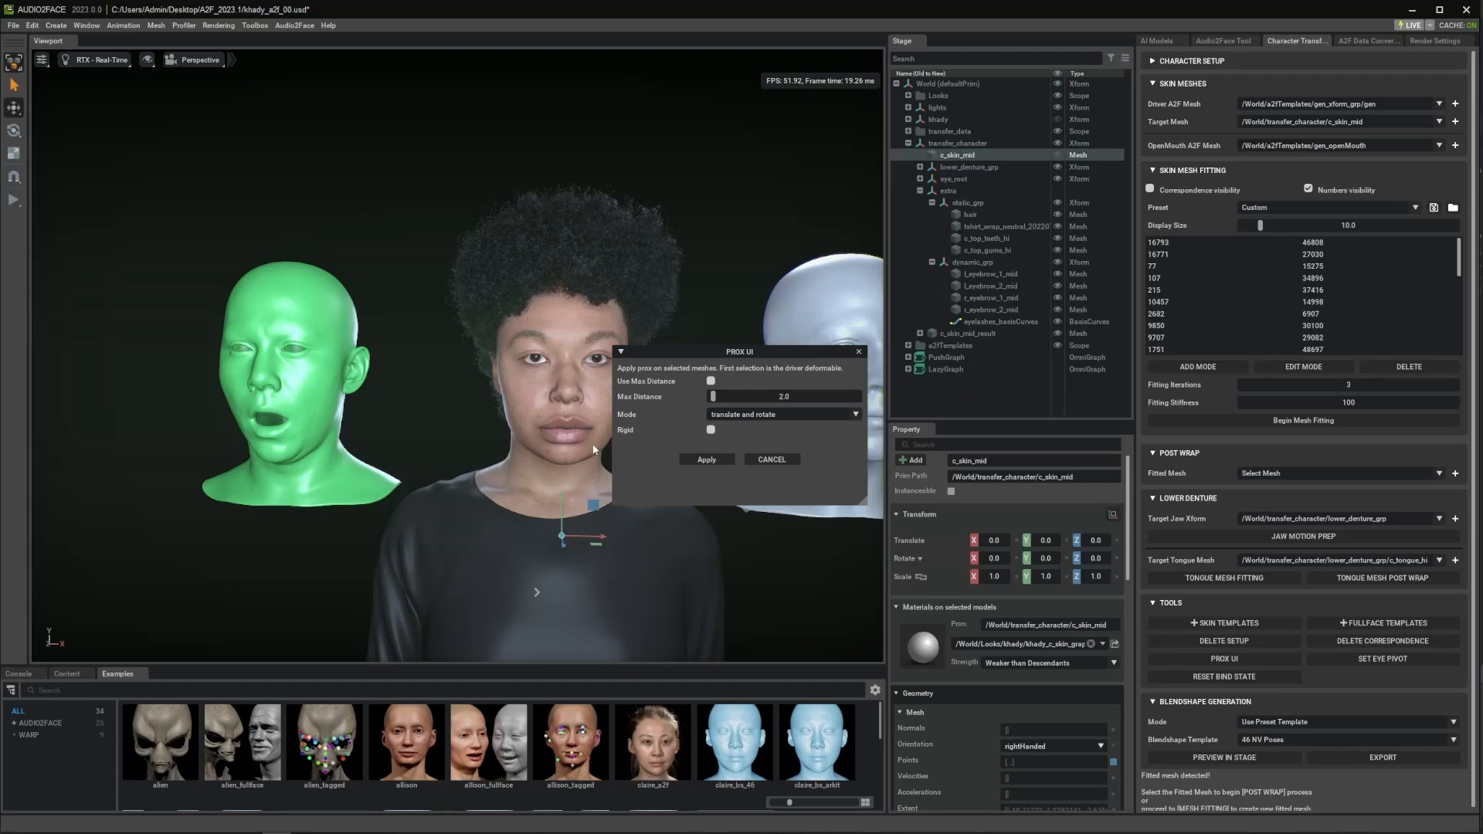
pyautogui.click(530, 395)
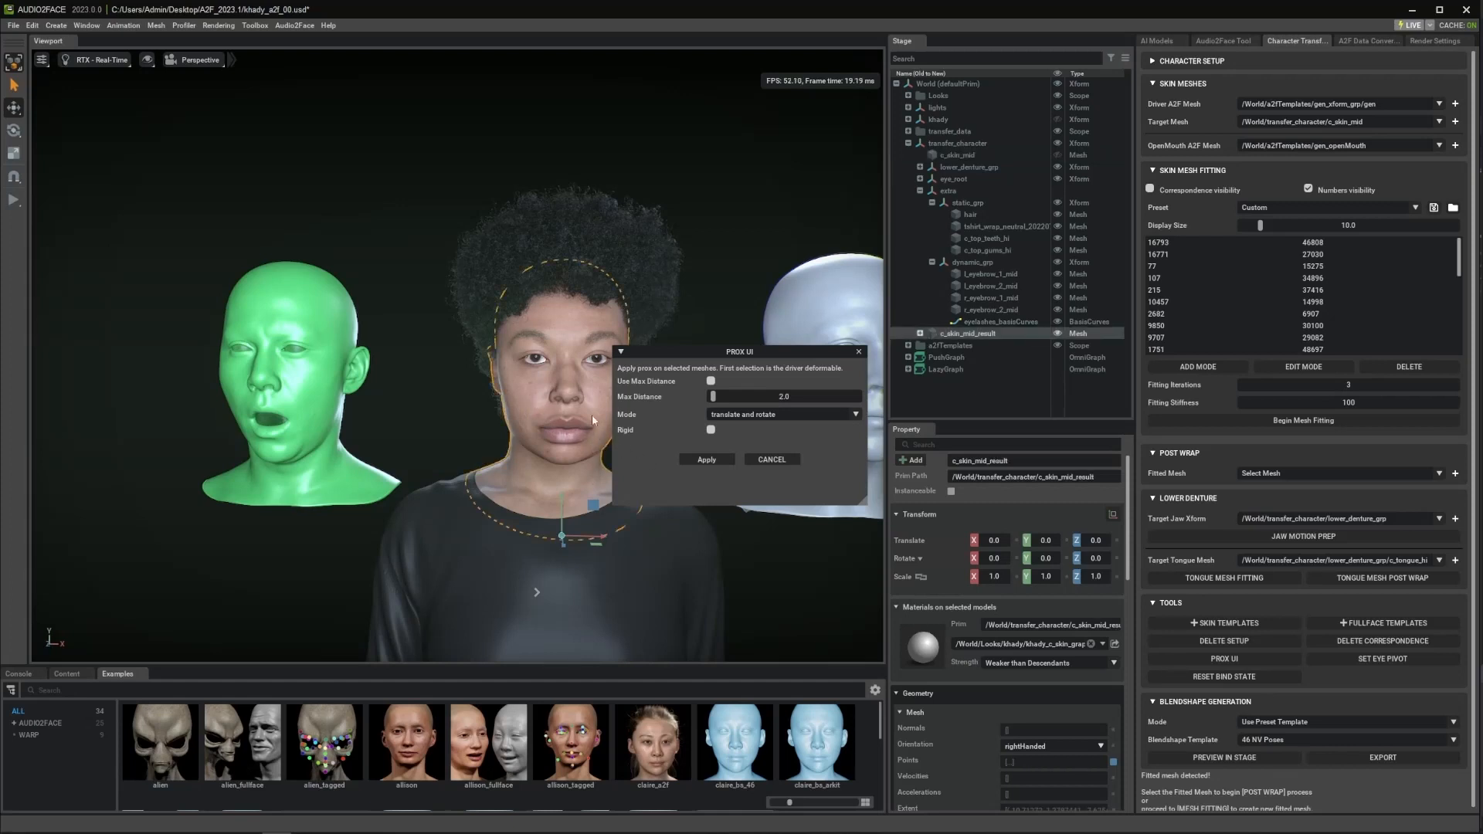
pyautogui.keyDown('ctrl'); pyautogui.click(979, 322); pyautogui.keyUp('ctrl')
pyautogui.keyDown('ctrl'); pyautogui.click(985, 309); pyautogui.keyUp('ctrl')
pyautogui.keyDown('ctrl'); pyautogui.click(988, 297); pyautogui.keyUp('ctrl')
pyautogui.keyDown('ctrl'); pyautogui.click(990, 286); pyautogui.keyUp('ctrl')
pyautogui.keyDown('ctrl'); pyautogui.click(990, 276); pyautogui.keyUp('ctrl')
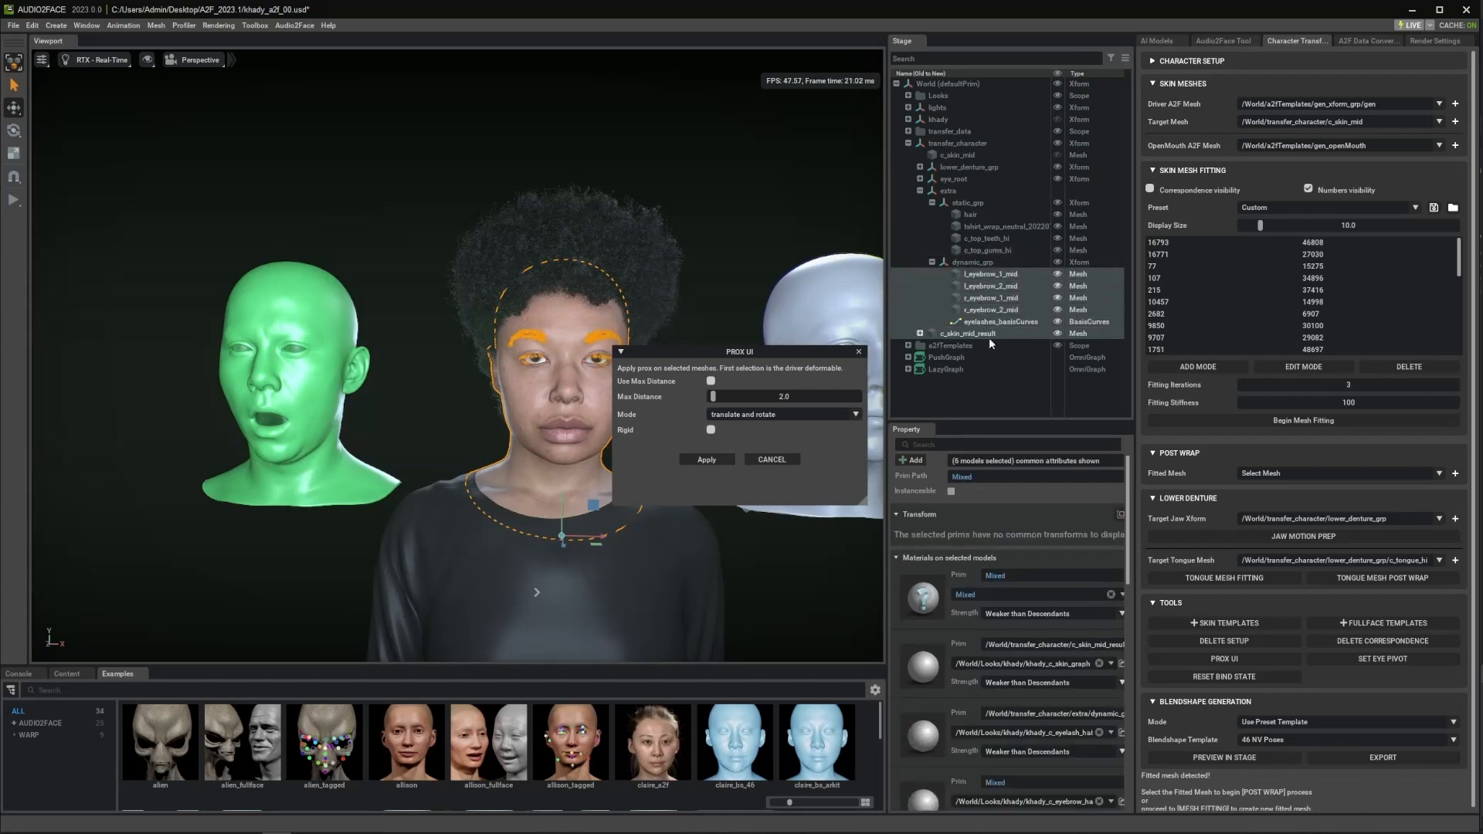
pyautogui.click(709, 461)
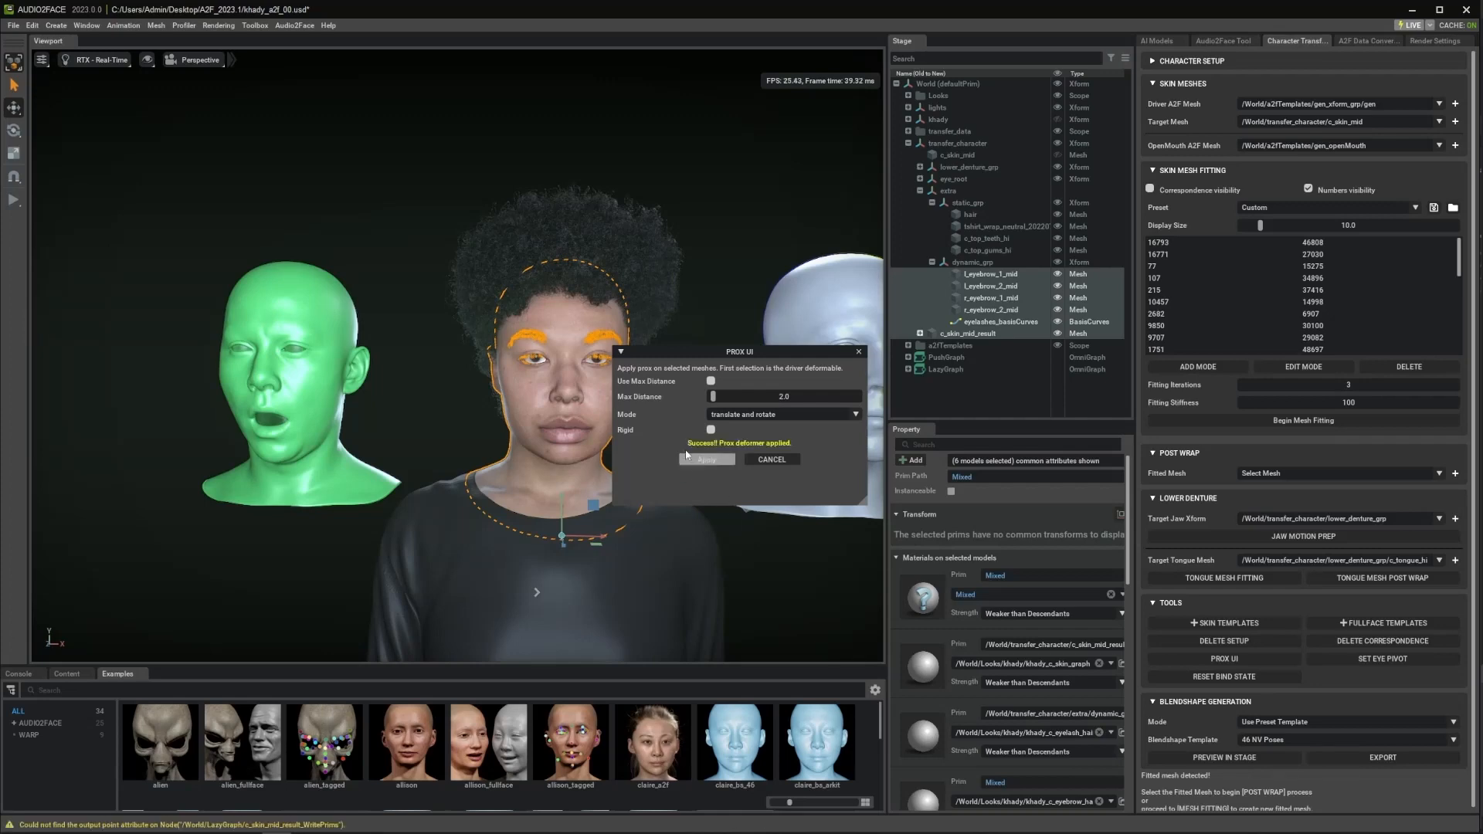
pyautogui.click(859, 353)
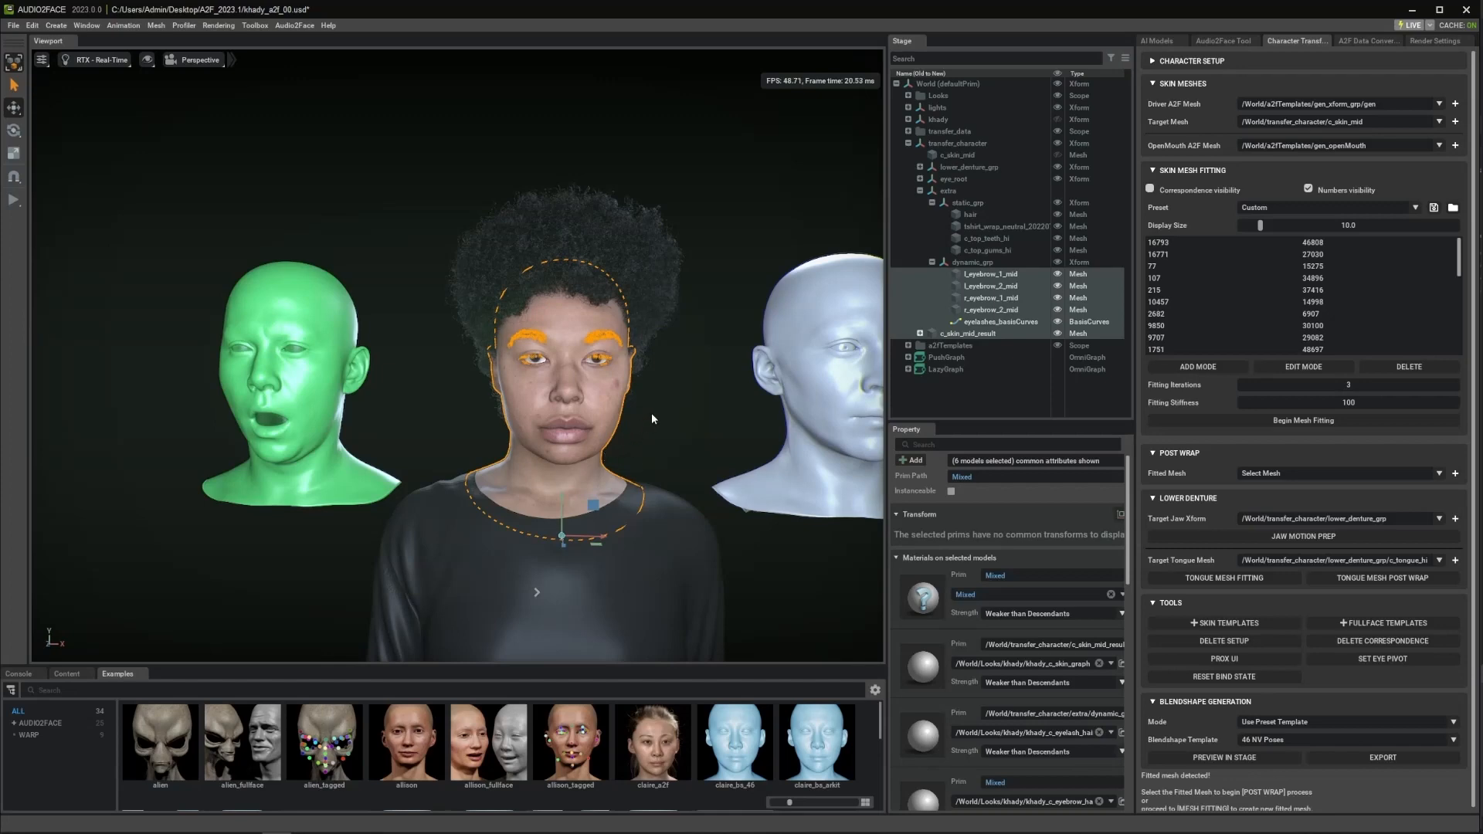
# Step: Bring up the Audio2Face pipeline tools and hide the green gen_openMouth template head
pyautogui.click(1224, 39)
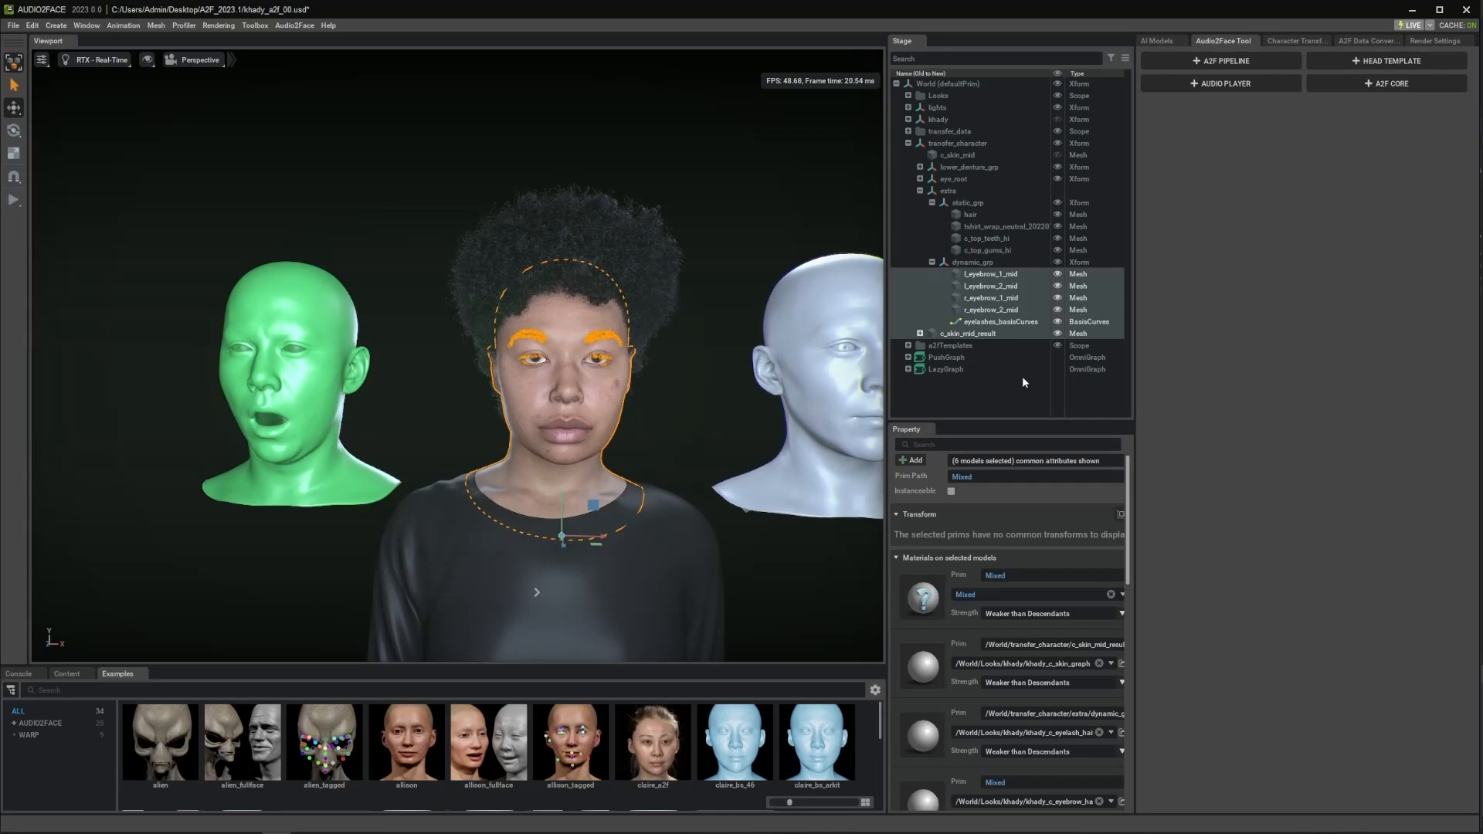
pyautogui.click(328, 407)
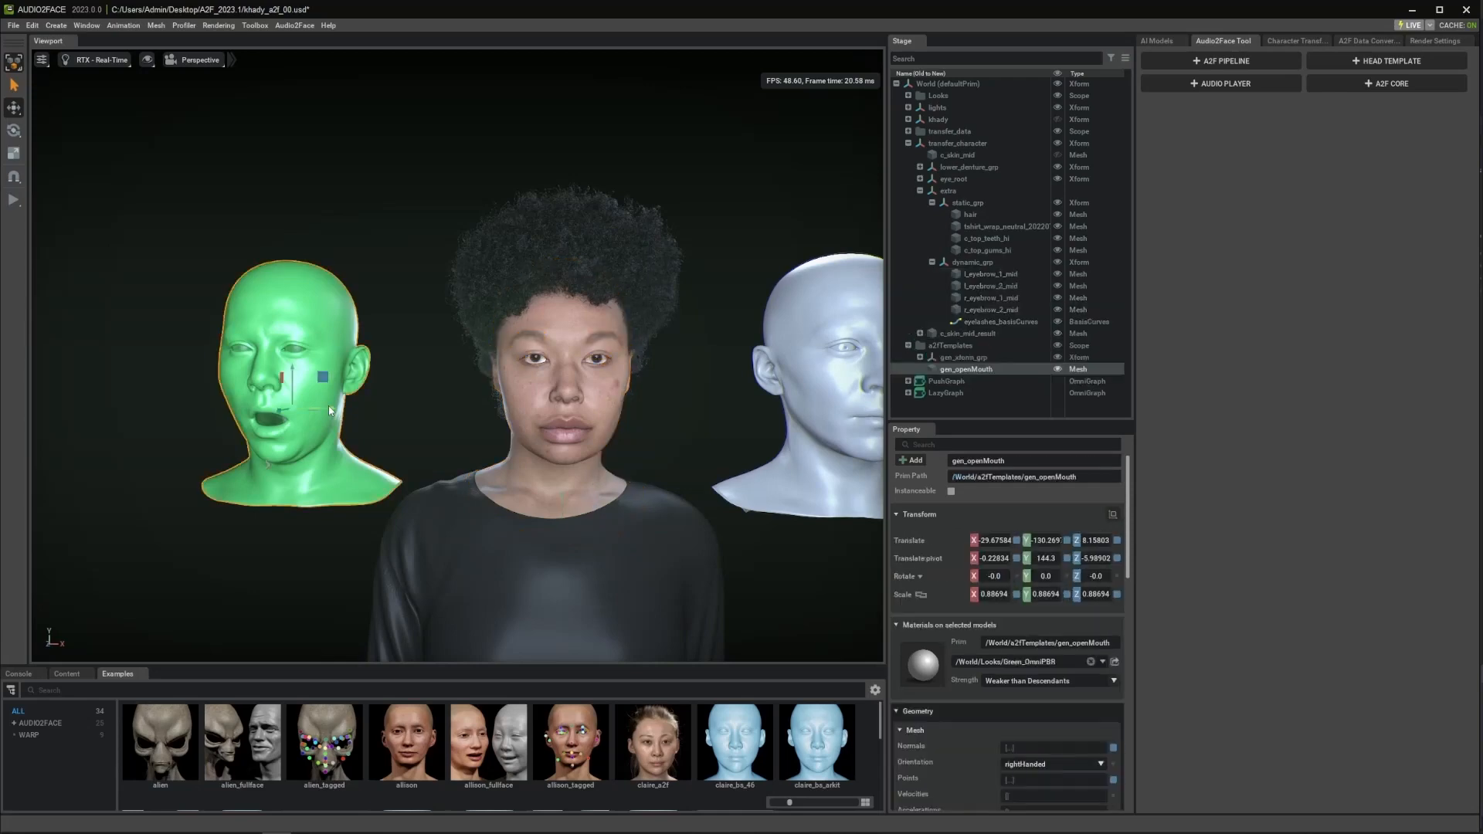
pyautogui.click(1058, 370)
pyautogui.moveTo(749, 432); pyautogui.dragTo(677, 441, button='middle')
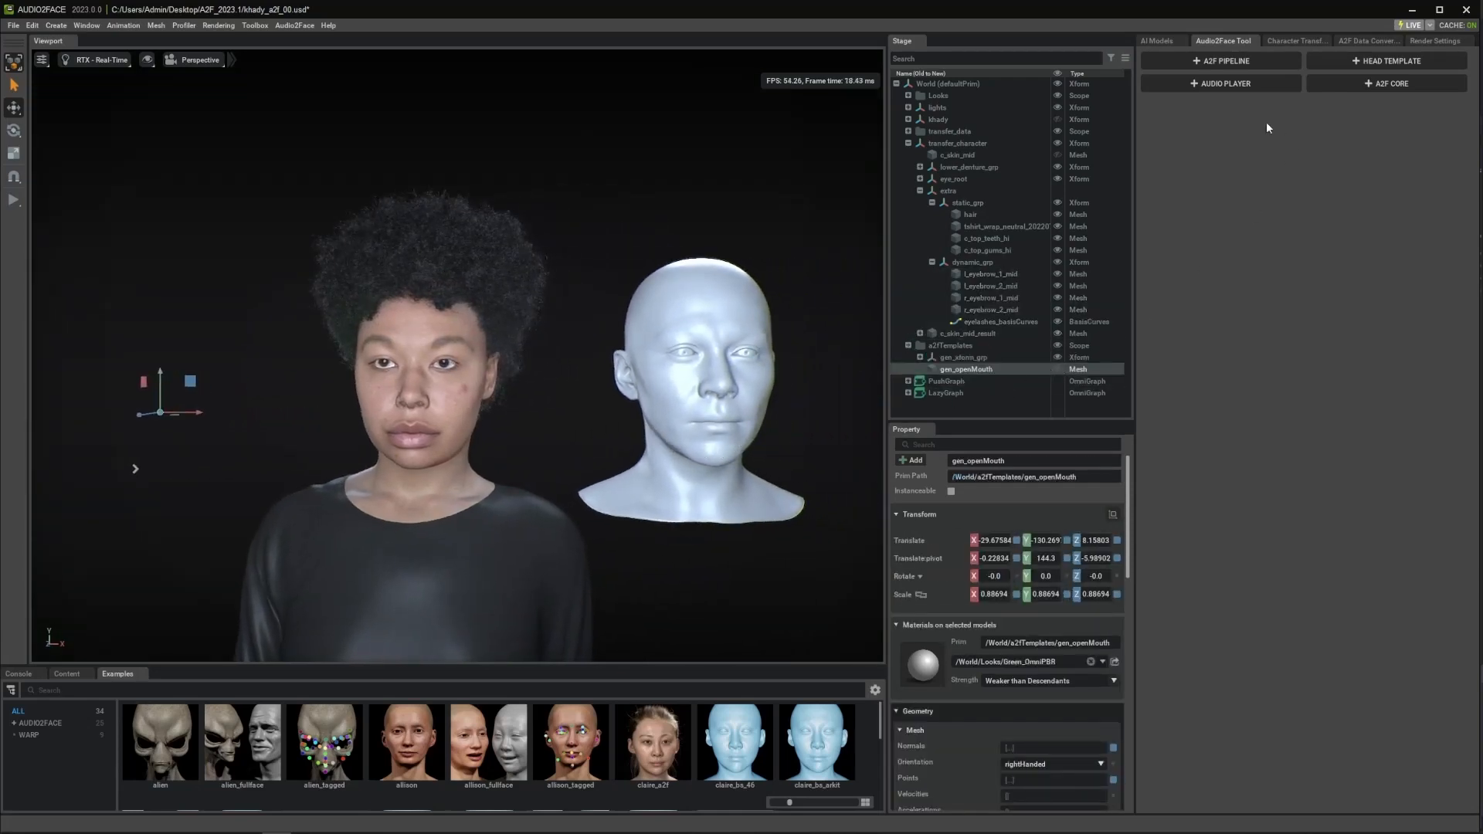
# Step: Create an A2F pipeline attached to the gen head's full-face components, using the Regular Audio Player and the Claire AI model
pyautogui.click(667, 319)
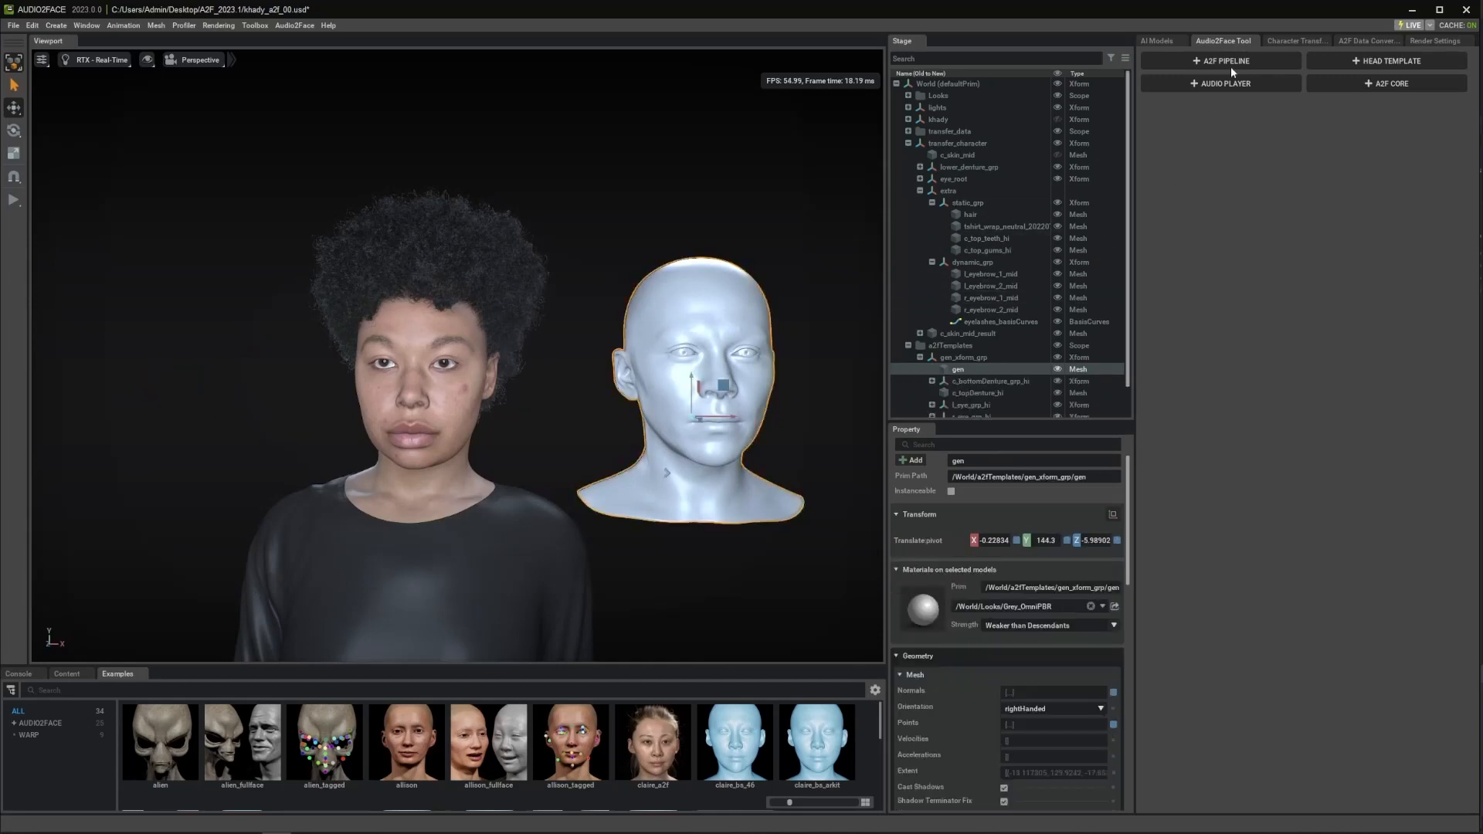
pyautogui.click(1231, 64)
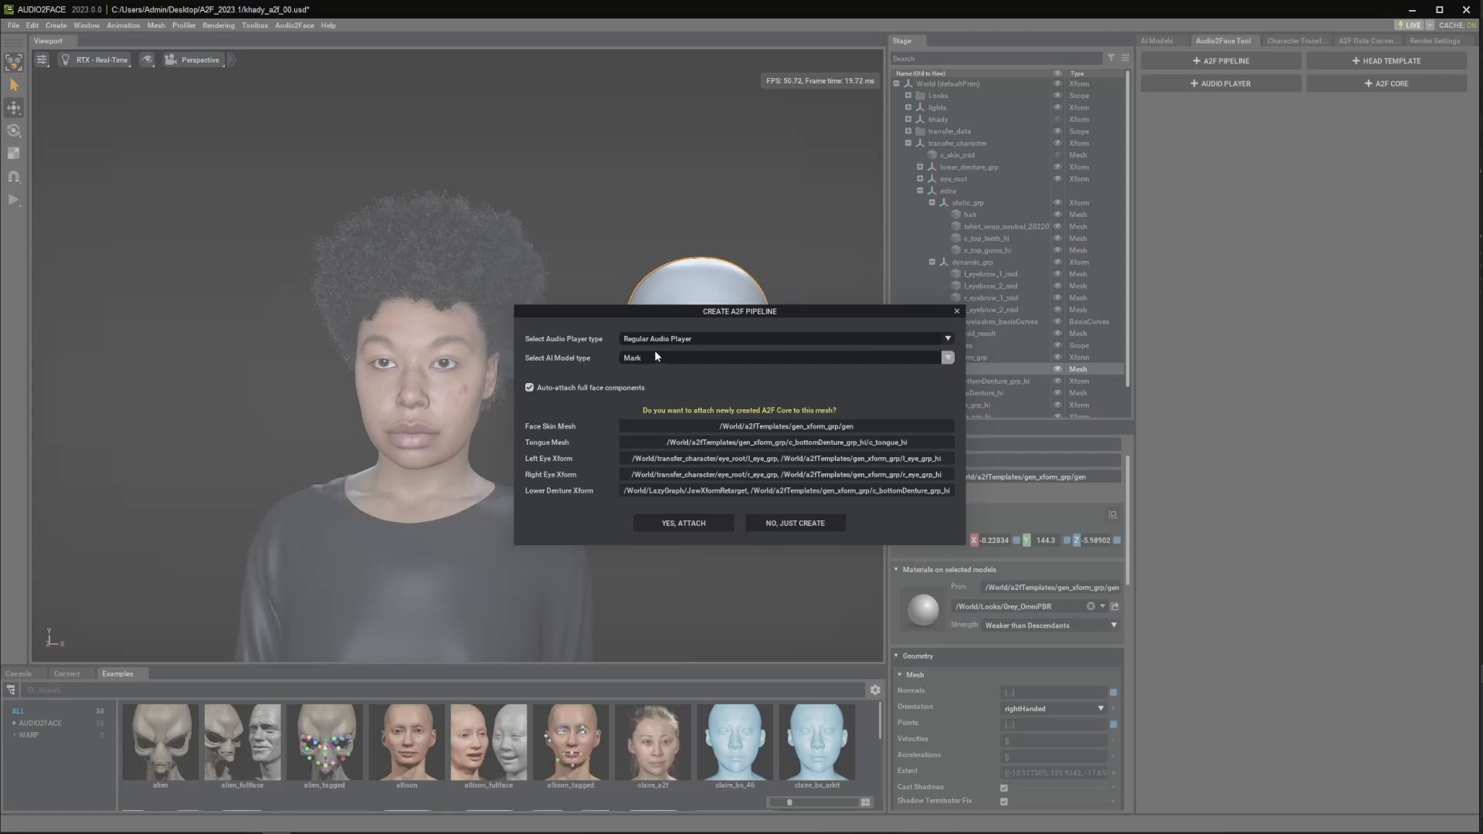
pyautogui.click(675, 339)
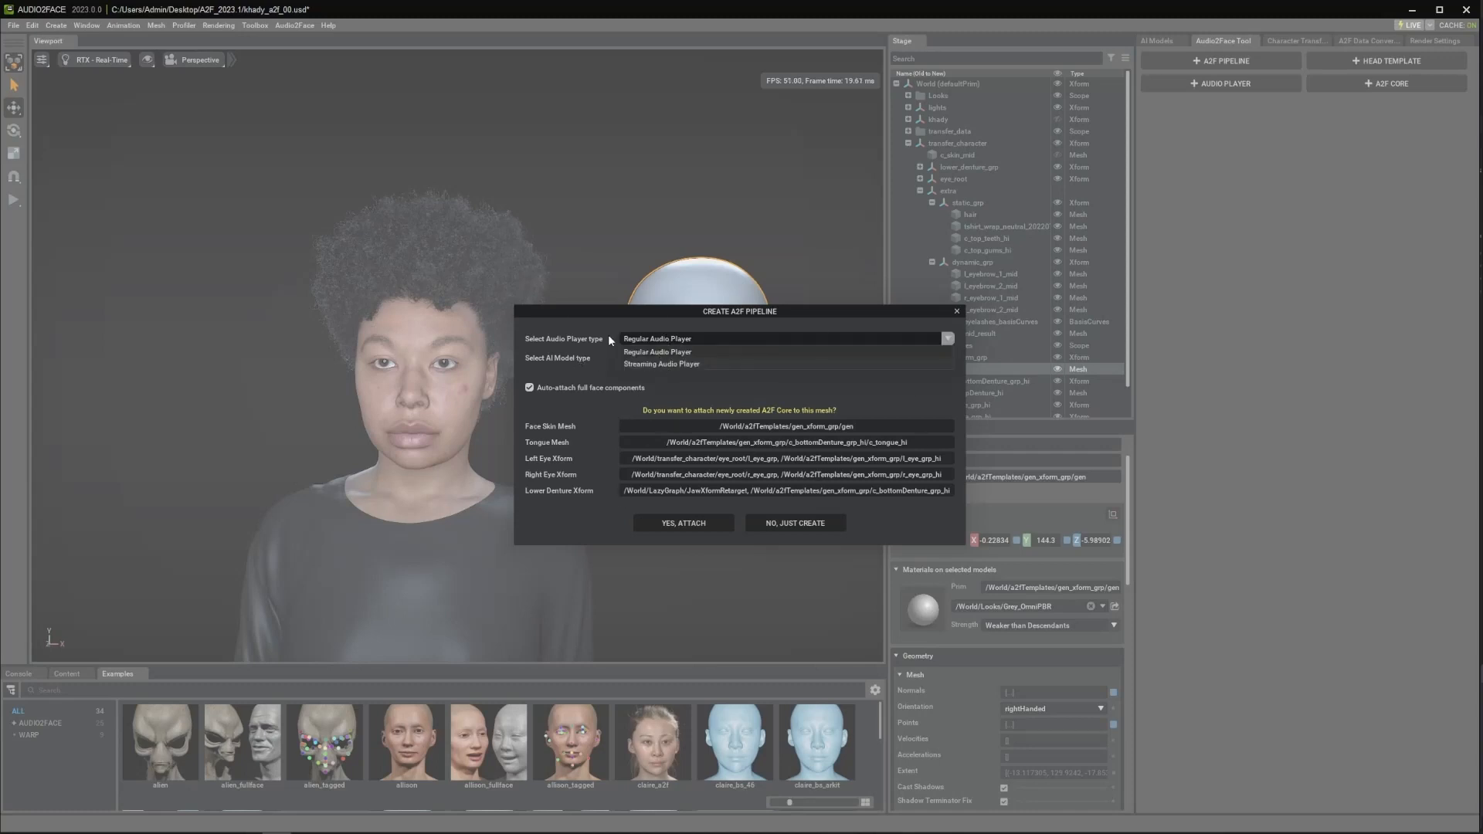
pyautogui.click(652, 352)
pyautogui.click(639, 359)
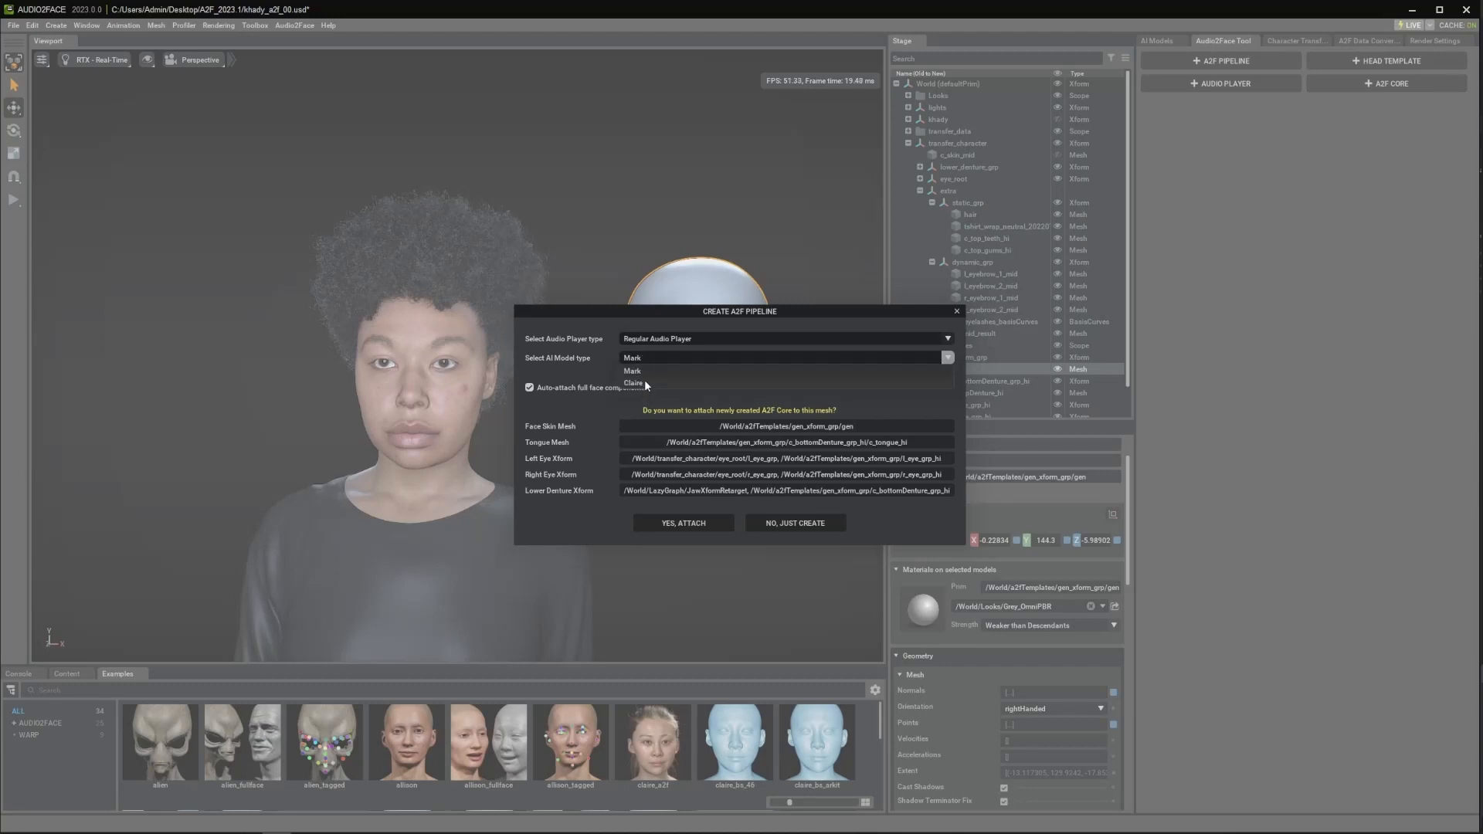
pyautogui.click(641, 383)
pyautogui.click(673, 523)
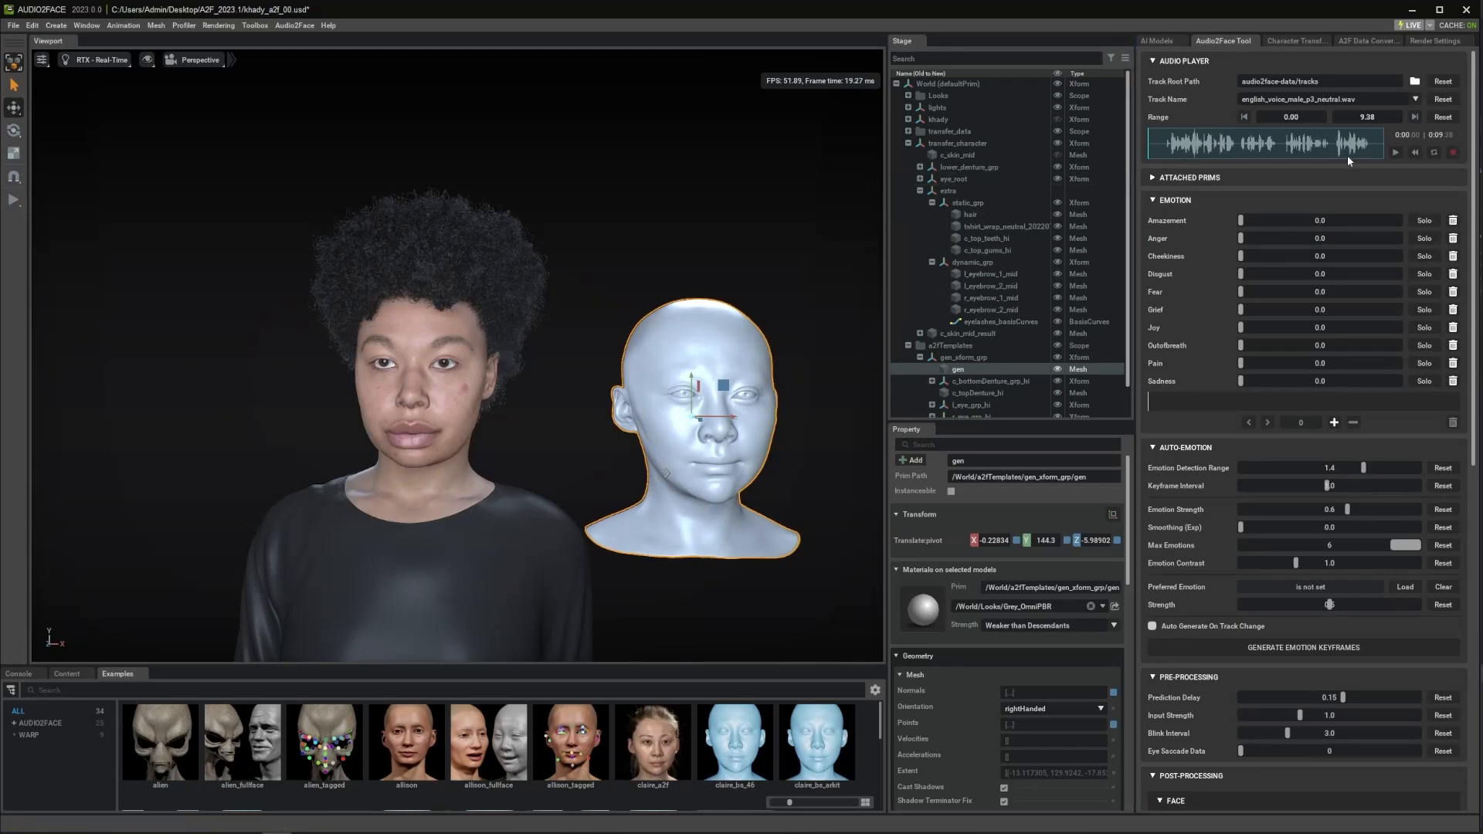
# Step: Load the track english_voice_female_lindy_AEEC.wav and play it to check the facial animation on both heads
pyautogui.click(1305, 98)
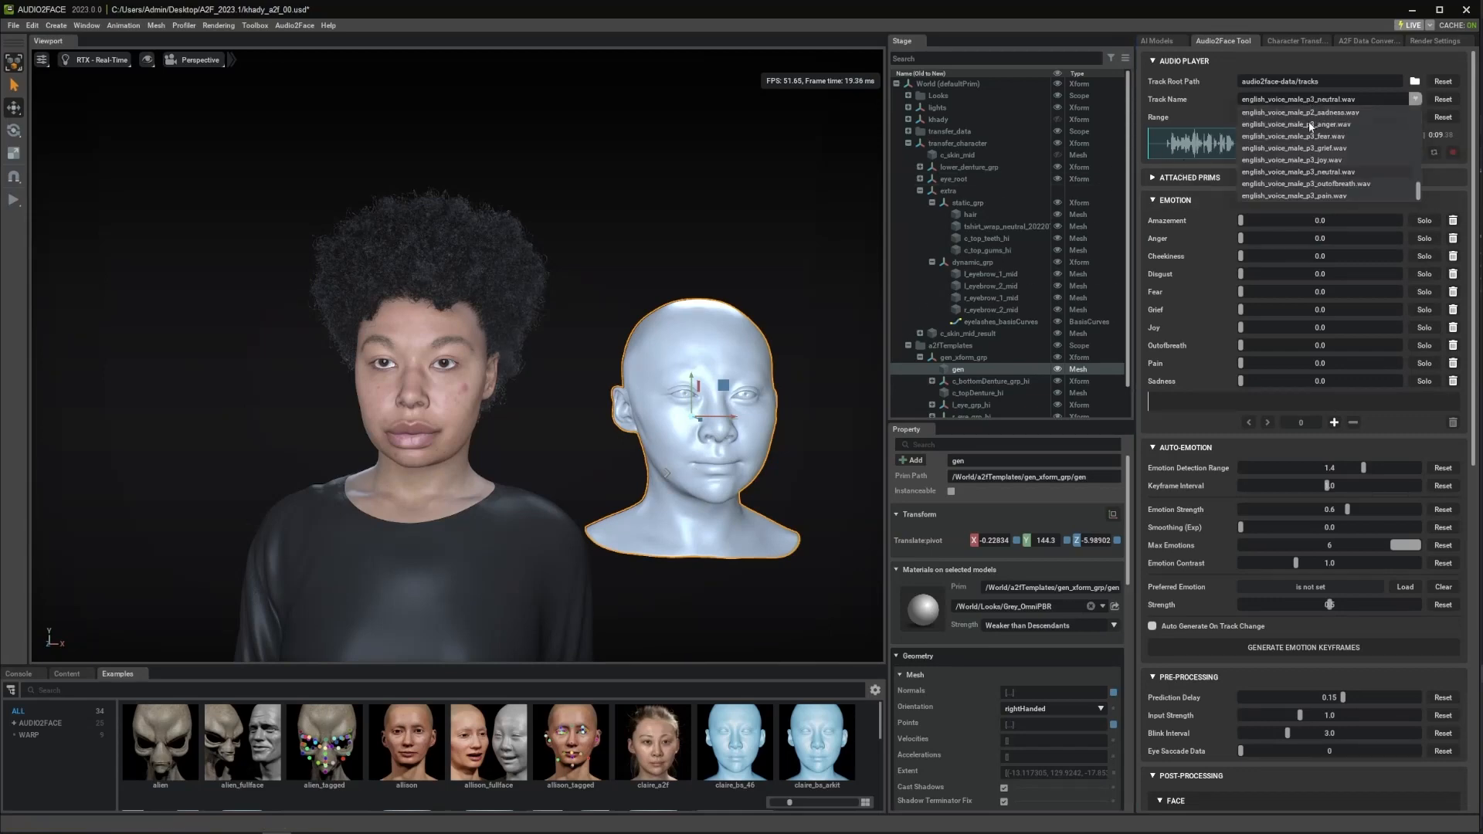
pyautogui.scroll(3, 1313, 155)
pyautogui.scroll(4, 1321, 183)
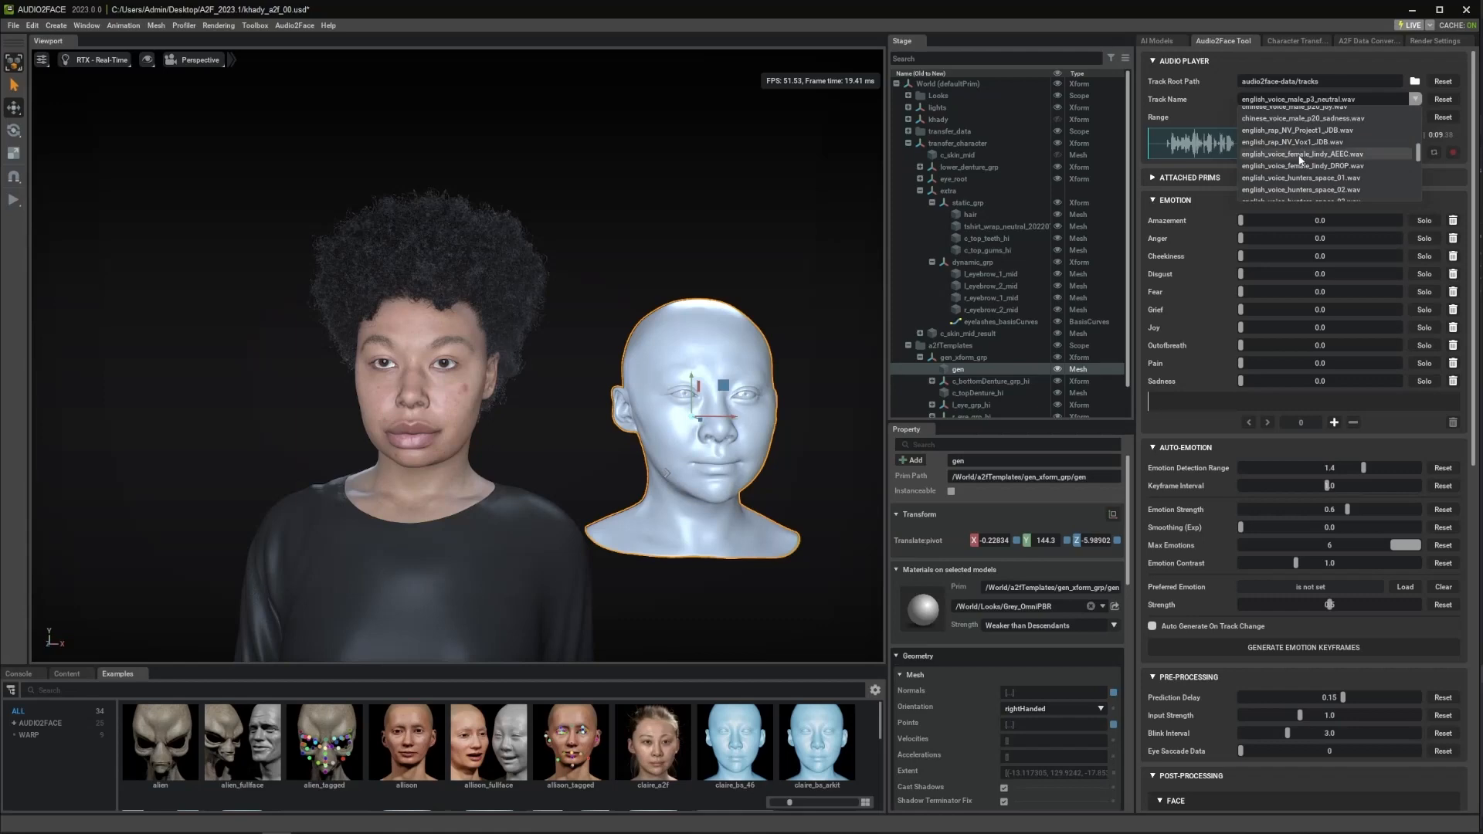
pyautogui.click(1300, 154)
pyautogui.click(1394, 152)
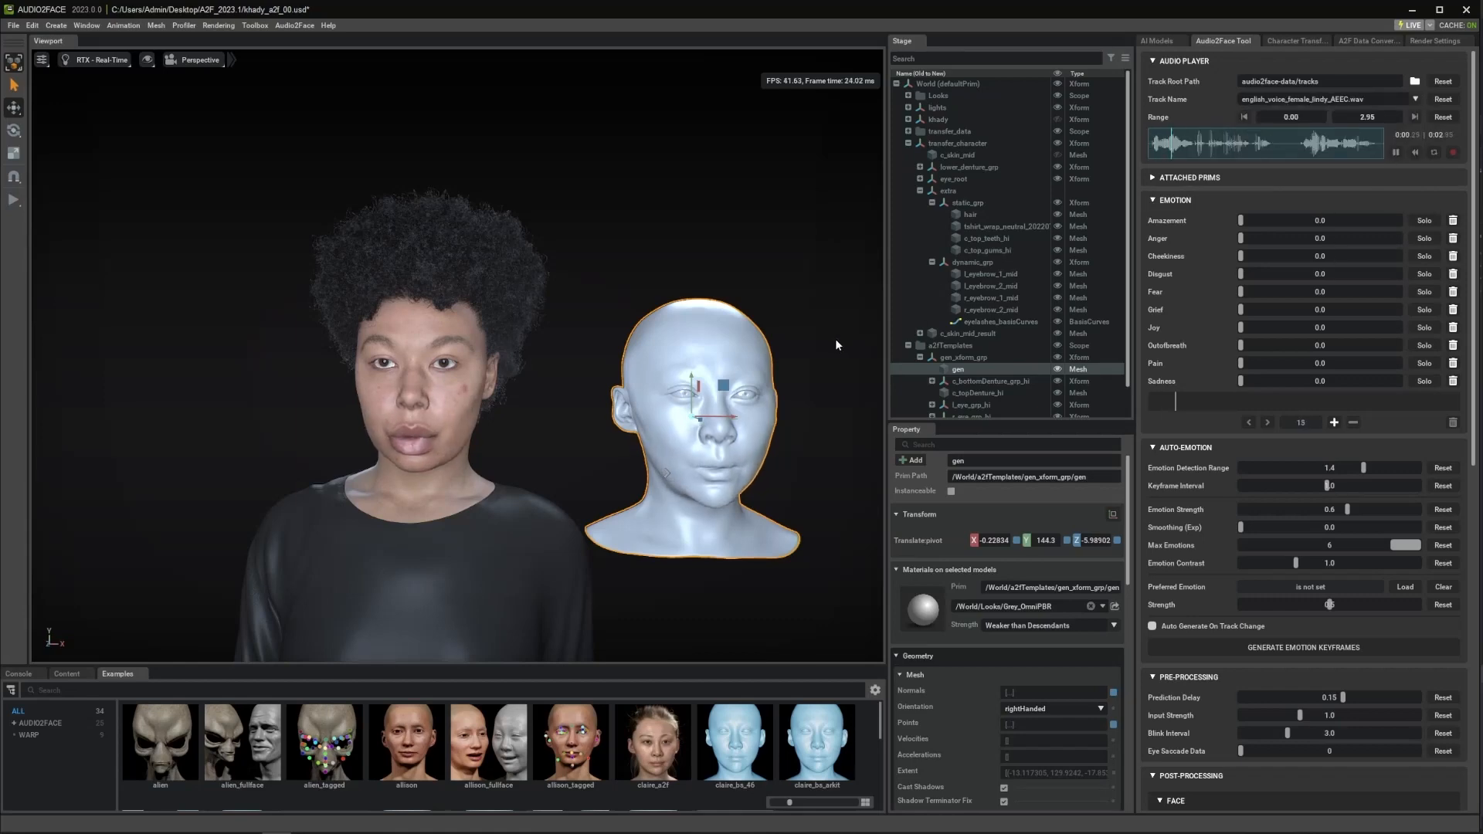
pyautogui.keyDown('alt'); pyautogui.moveTo(598, 393); pyautogui.dragTo(733, 421); pyautogui.keyUp('alt')
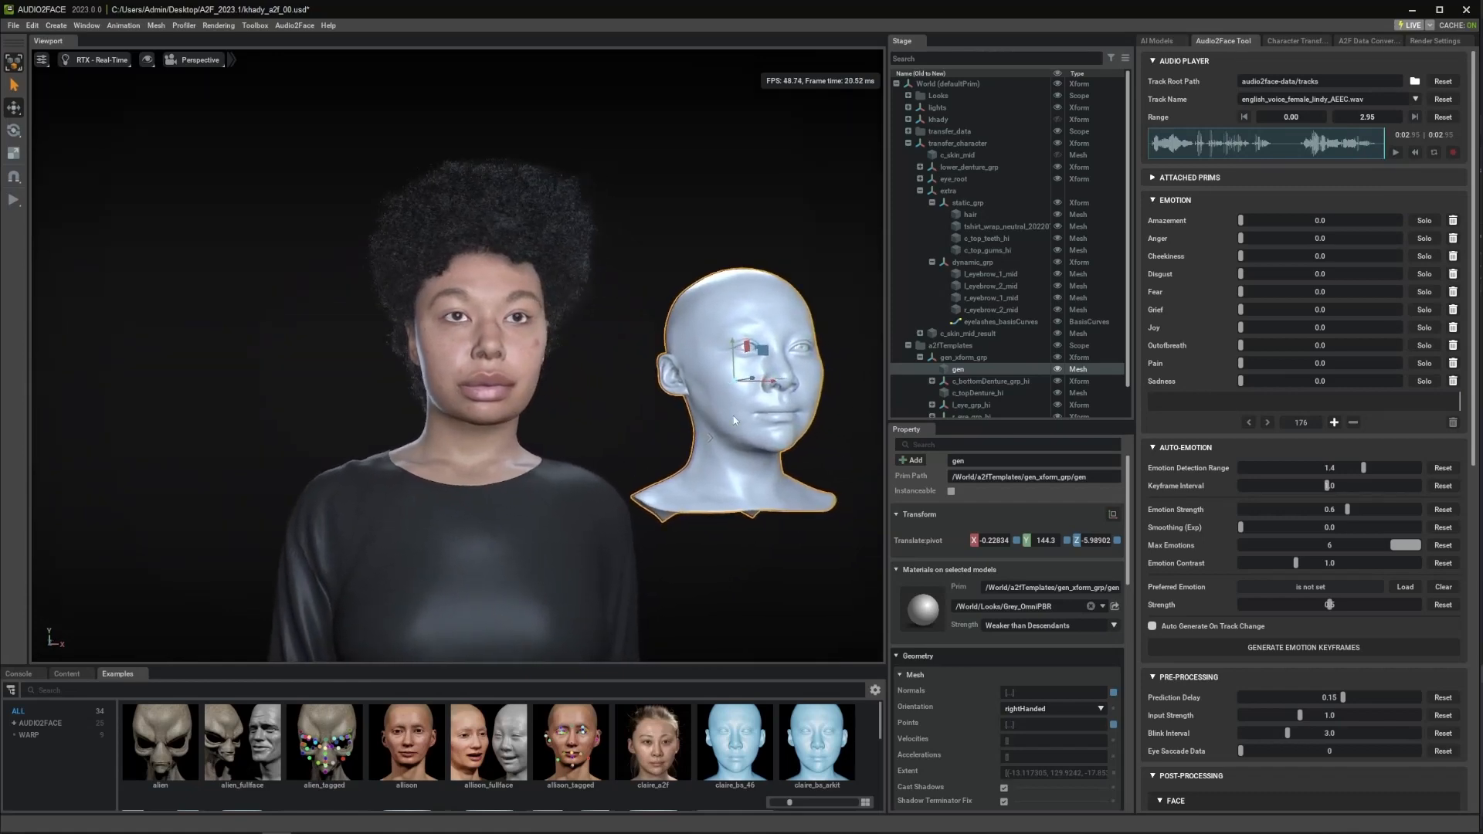
# Step: Load the track english_voice_female_lindy_DROP.wav and play it, examining the lip sync from several angles
pyautogui.click(1359, 101)
pyautogui.click(1321, 165)
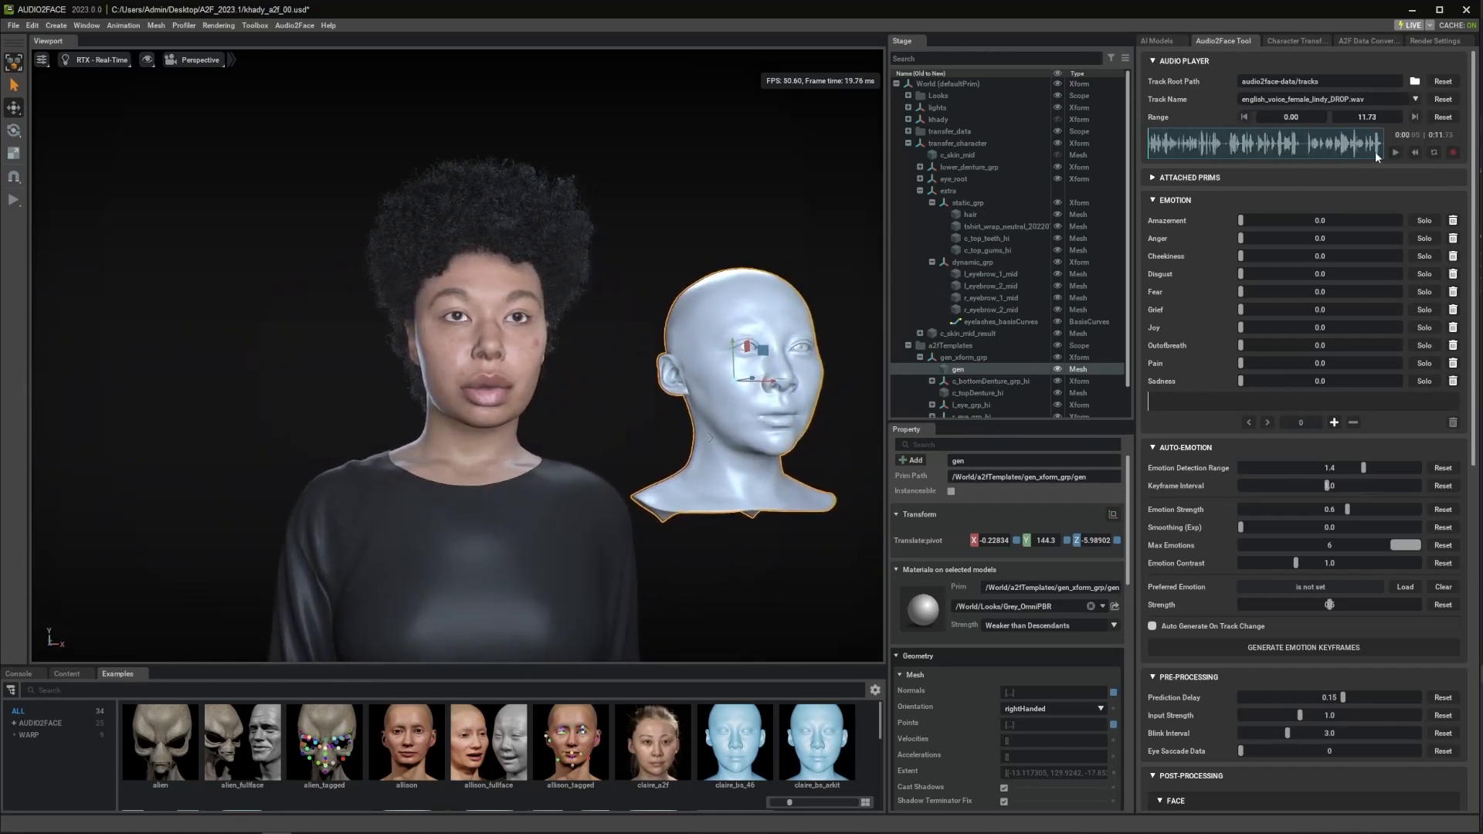
pyautogui.click(1394, 153)
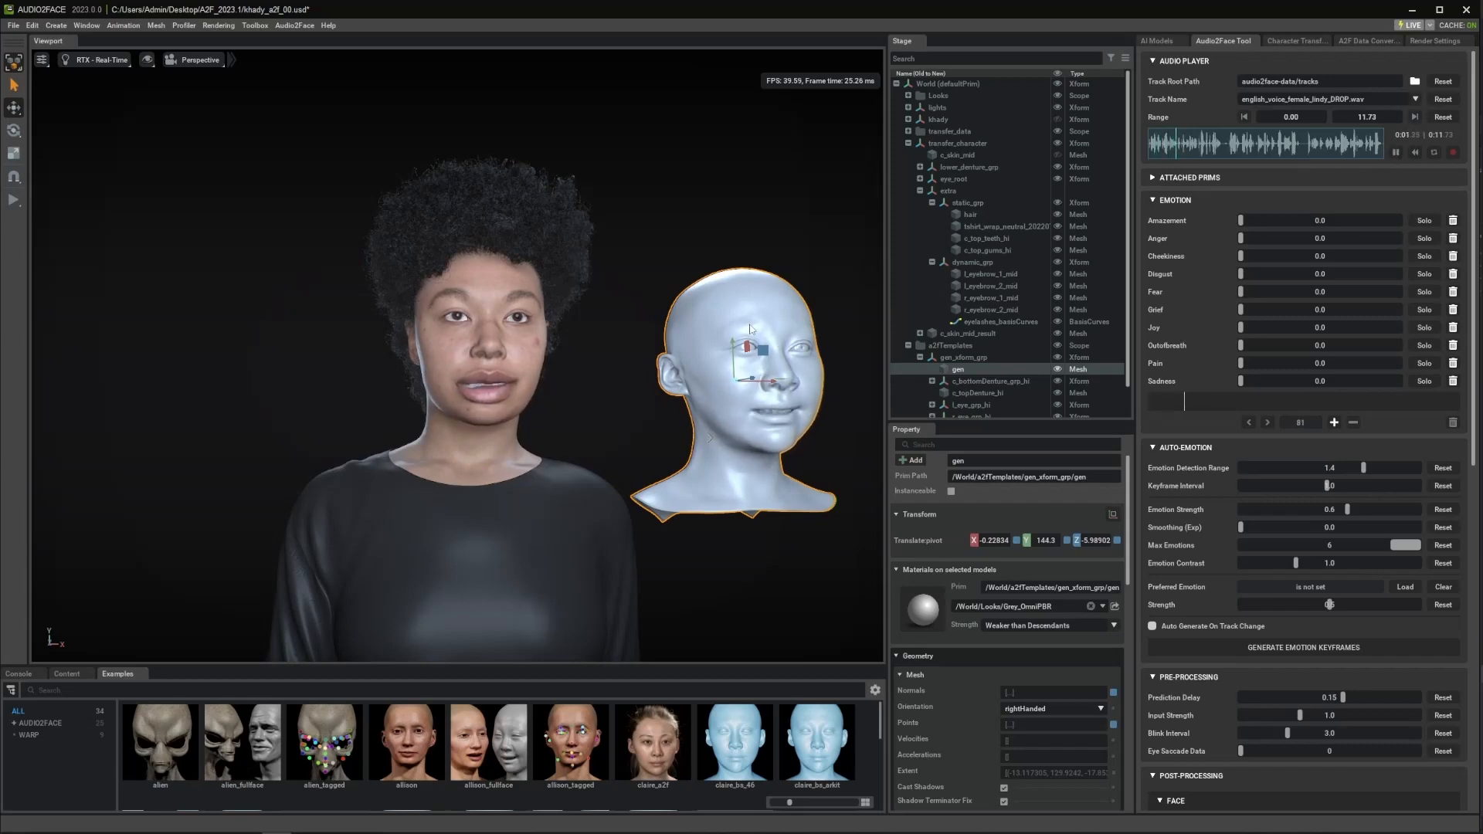
pyautogui.moveTo(639, 356)
pyautogui.keyDown('alt'); pyautogui.mouseDown()
pyautogui.moveTo(599, 369)
pyautogui.moveTo(630, 364)
pyautogui.mouseUp(); pyautogui.keyUp('alt')
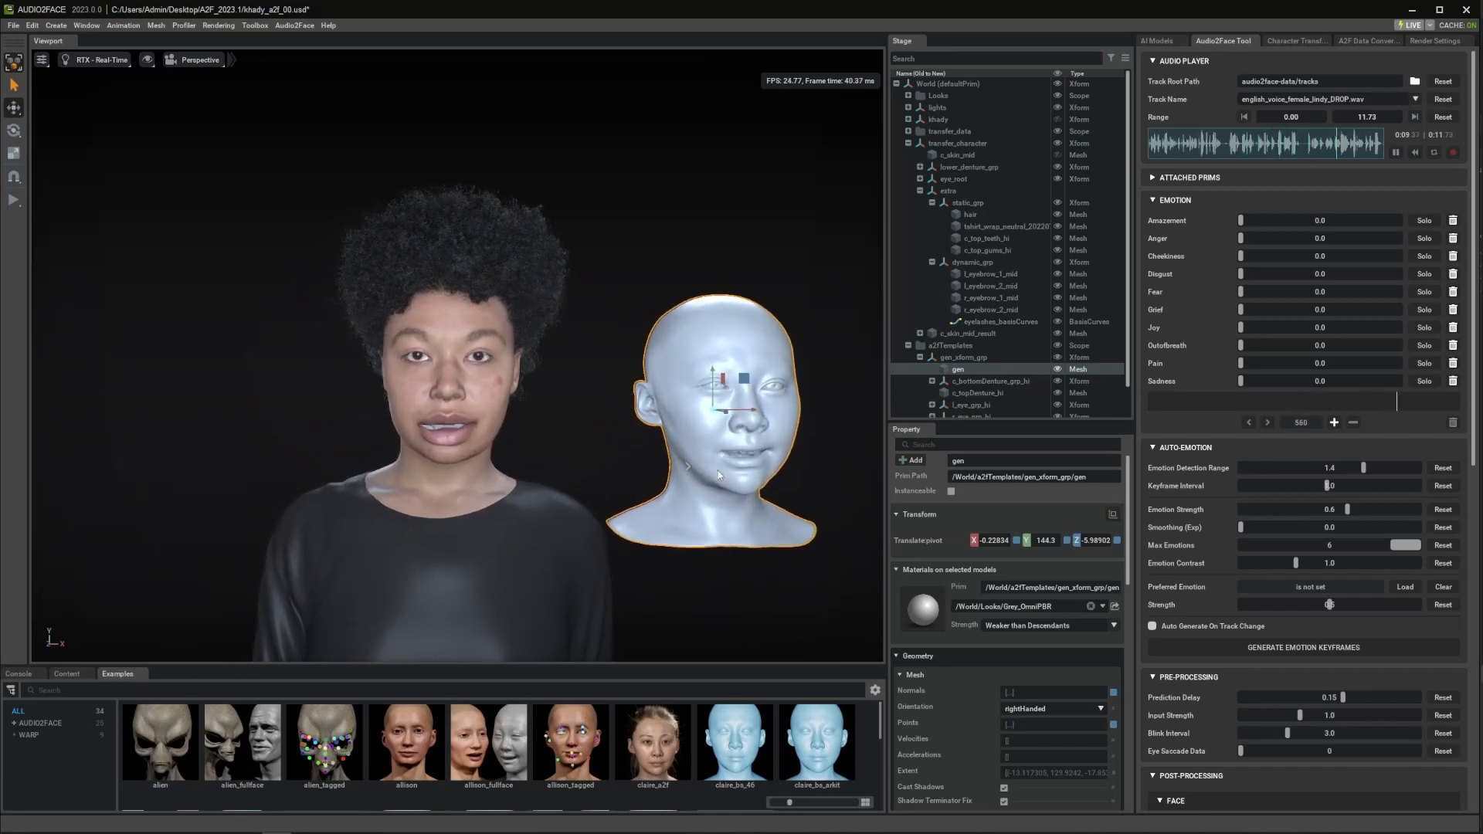
pyautogui.keyDown('alt'); pyautogui.moveTo(581, 501); pyautogui.dragTo(623, 508); pyautogui.keyUp('alt')
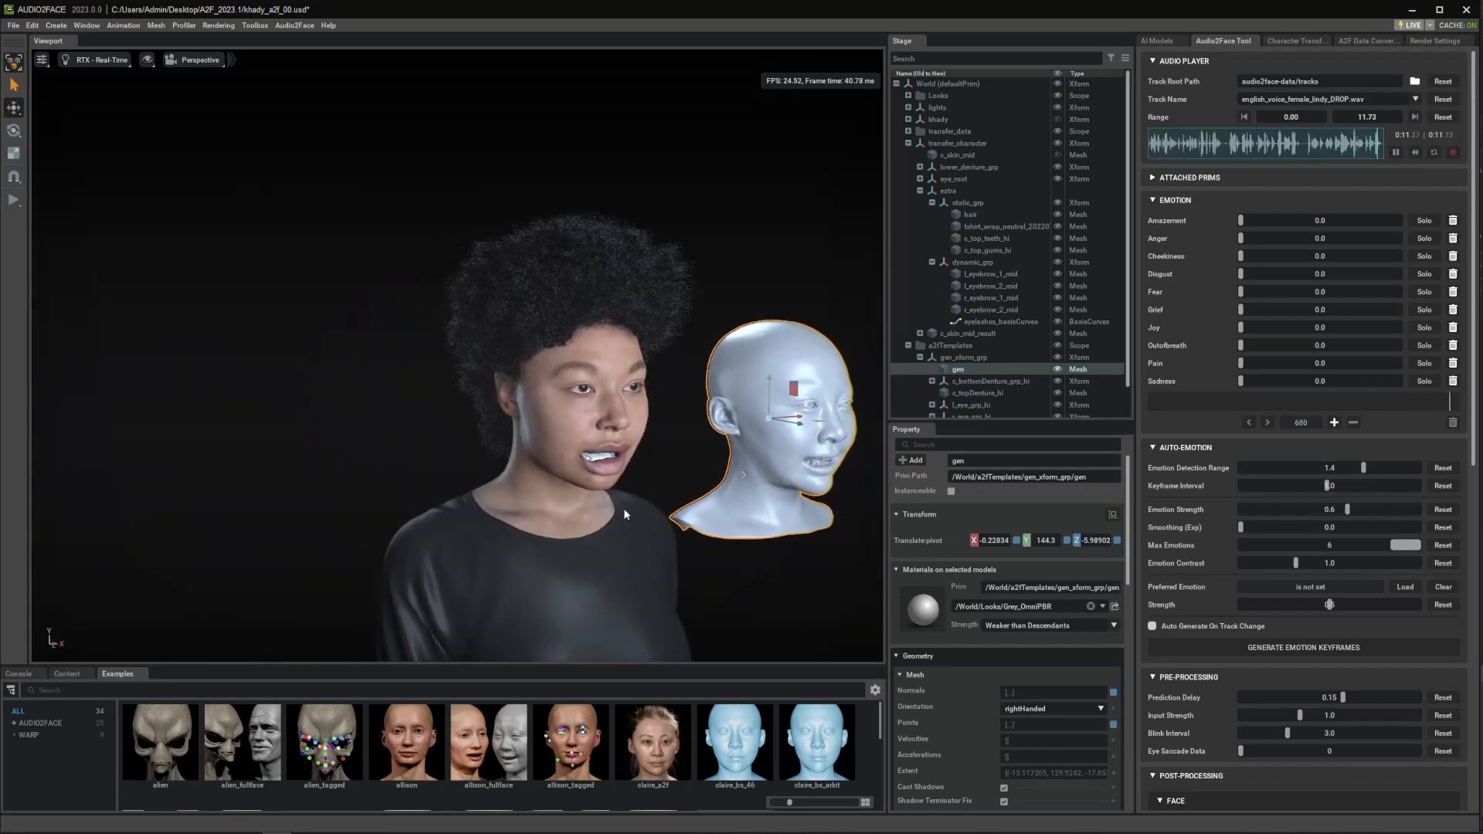
# Step: Load the track chinese_voice_female_p06_neutral.wav and play it, examining the character's speech animation from different angles
pyautogui.click(1279, 99)
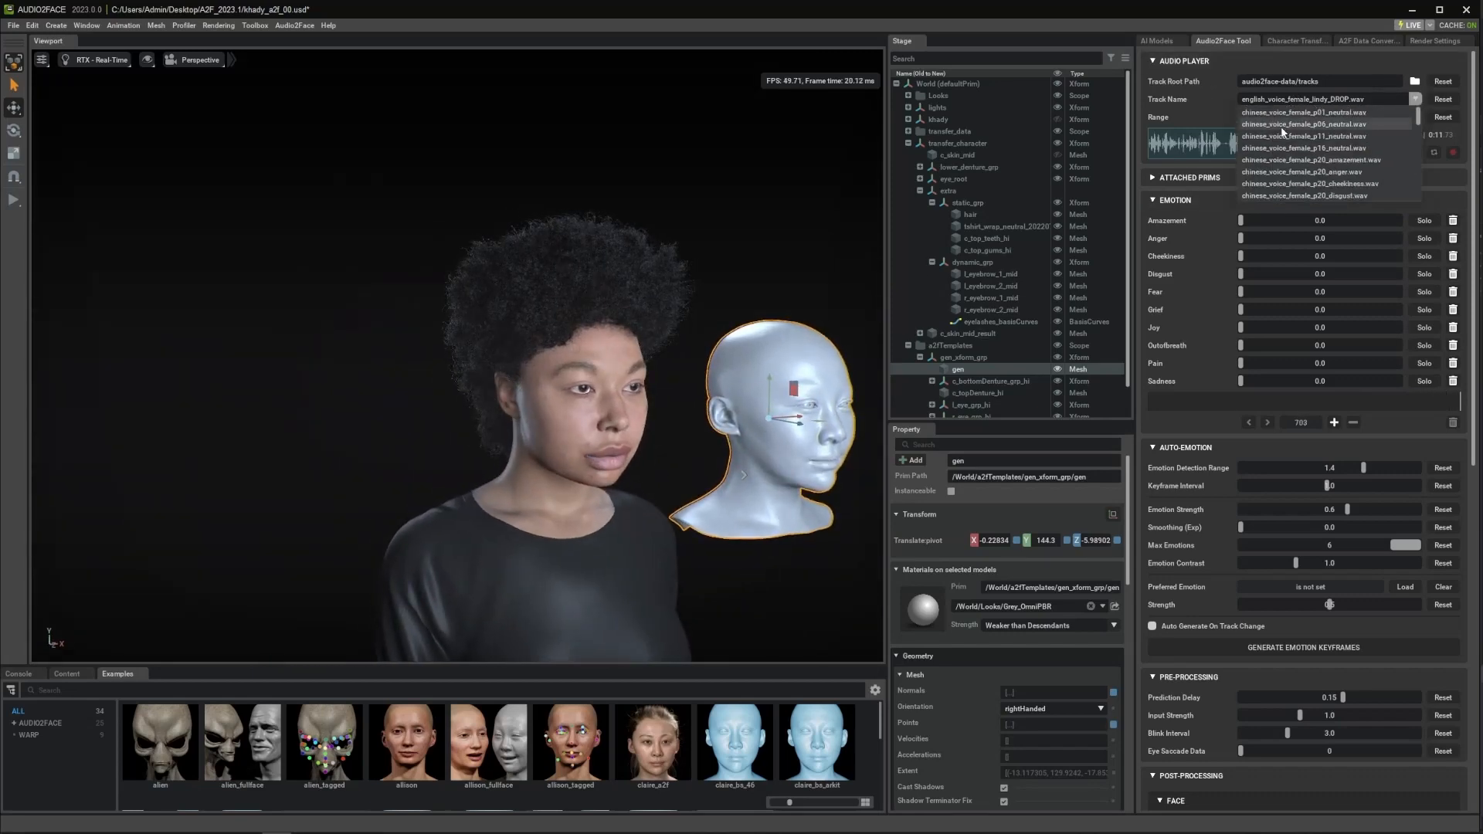
pyautogui.click(1282, 124)
pyautogui.click(1395, 153)
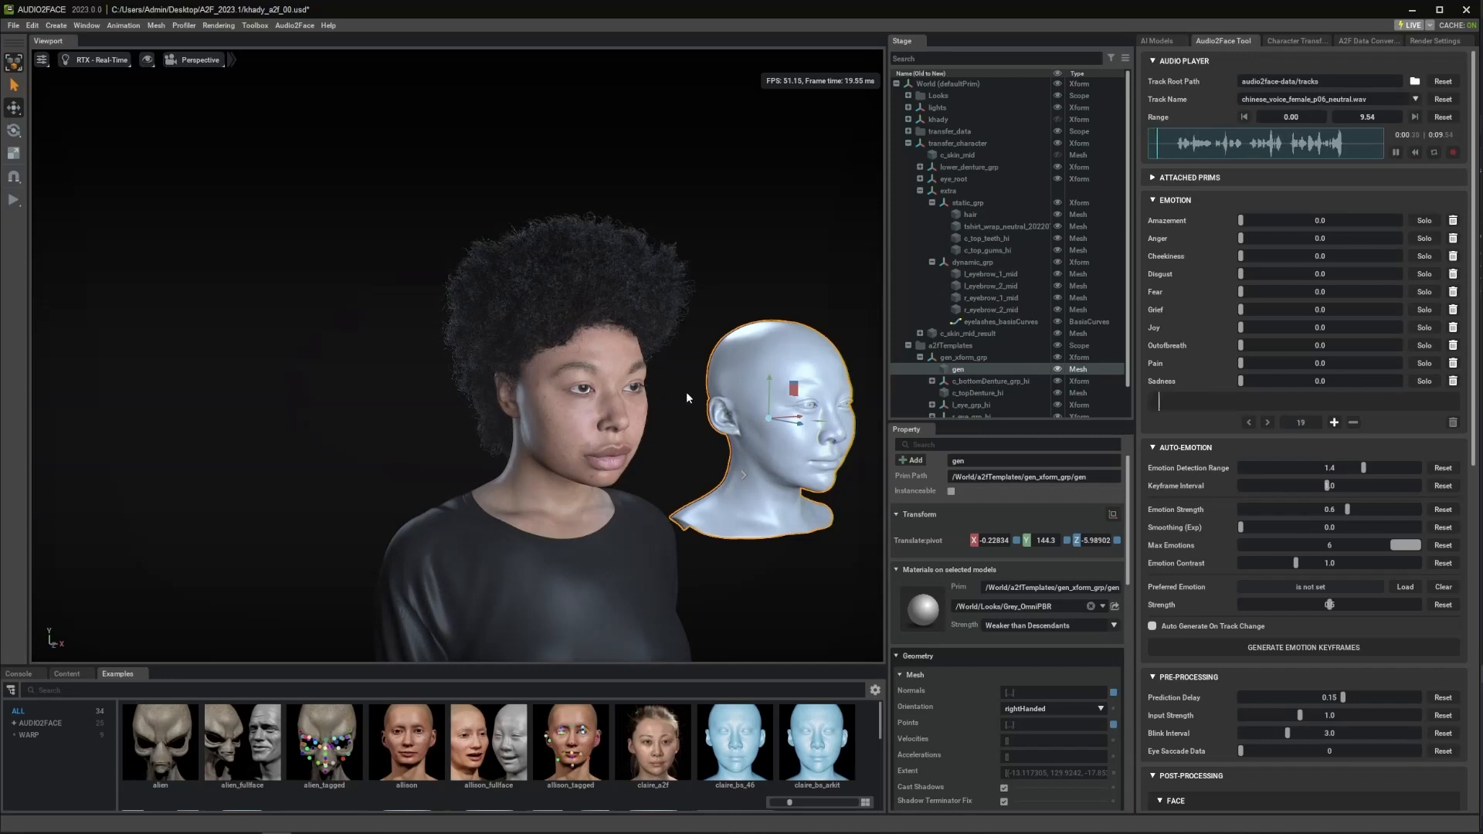
pyautogui.keyDown('alt'); pyautogui.moveTo(660, 389); pyautogui.dragTo(573, 378); pyautogui.keyUp('alt')
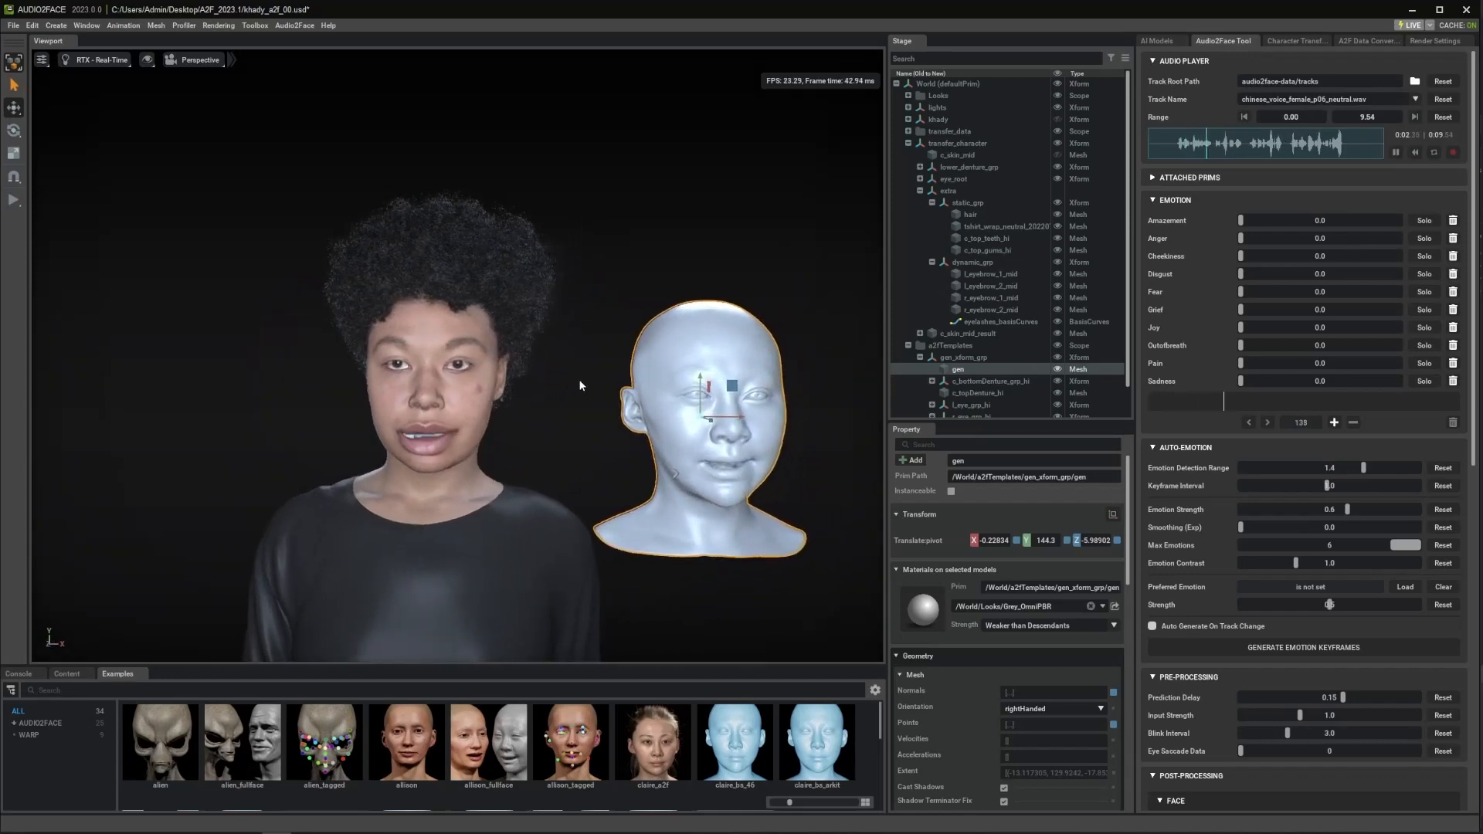
pyautogui.keyDown('alt'); pyautogui.moveTo(665, 326); pyautogui.dragTo(606, 358); pyautogui.keyUp('alt')
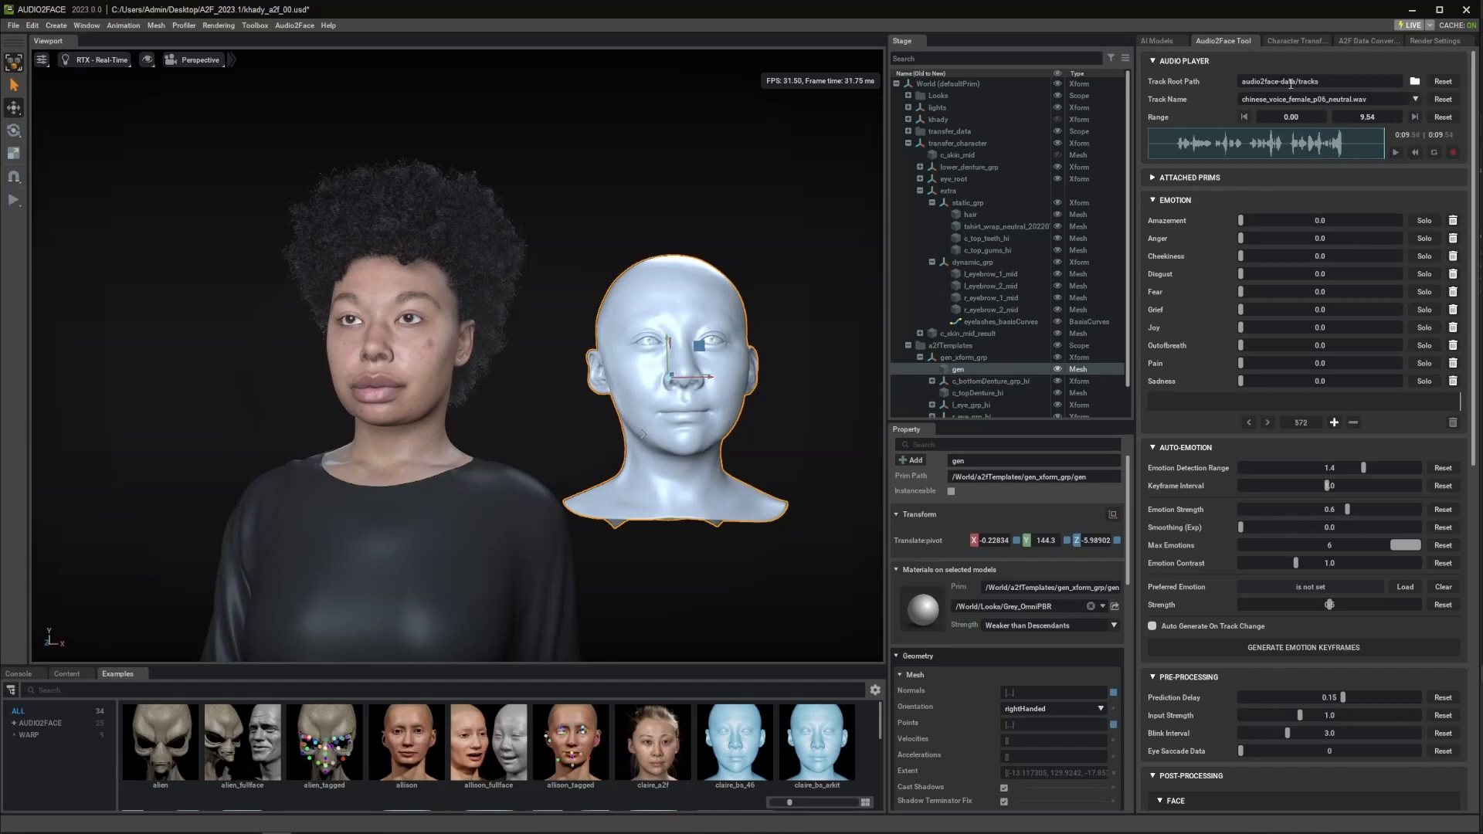
# Step: Switch the pipeline's network from the Claire model to mark_v2
pyautogui.scroll(-10, 1294, 461)
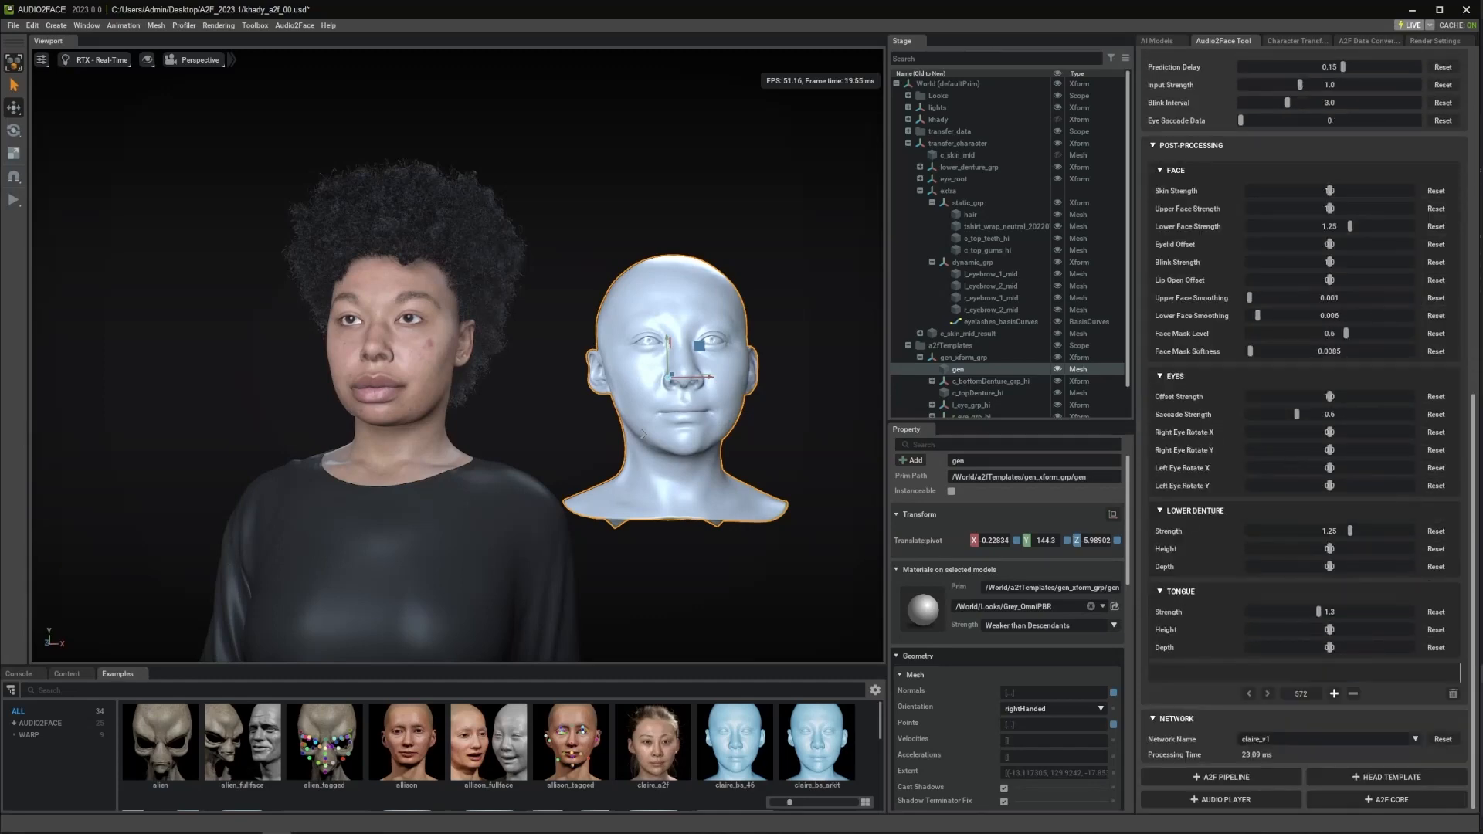
pyautogui.click(1285, 740)
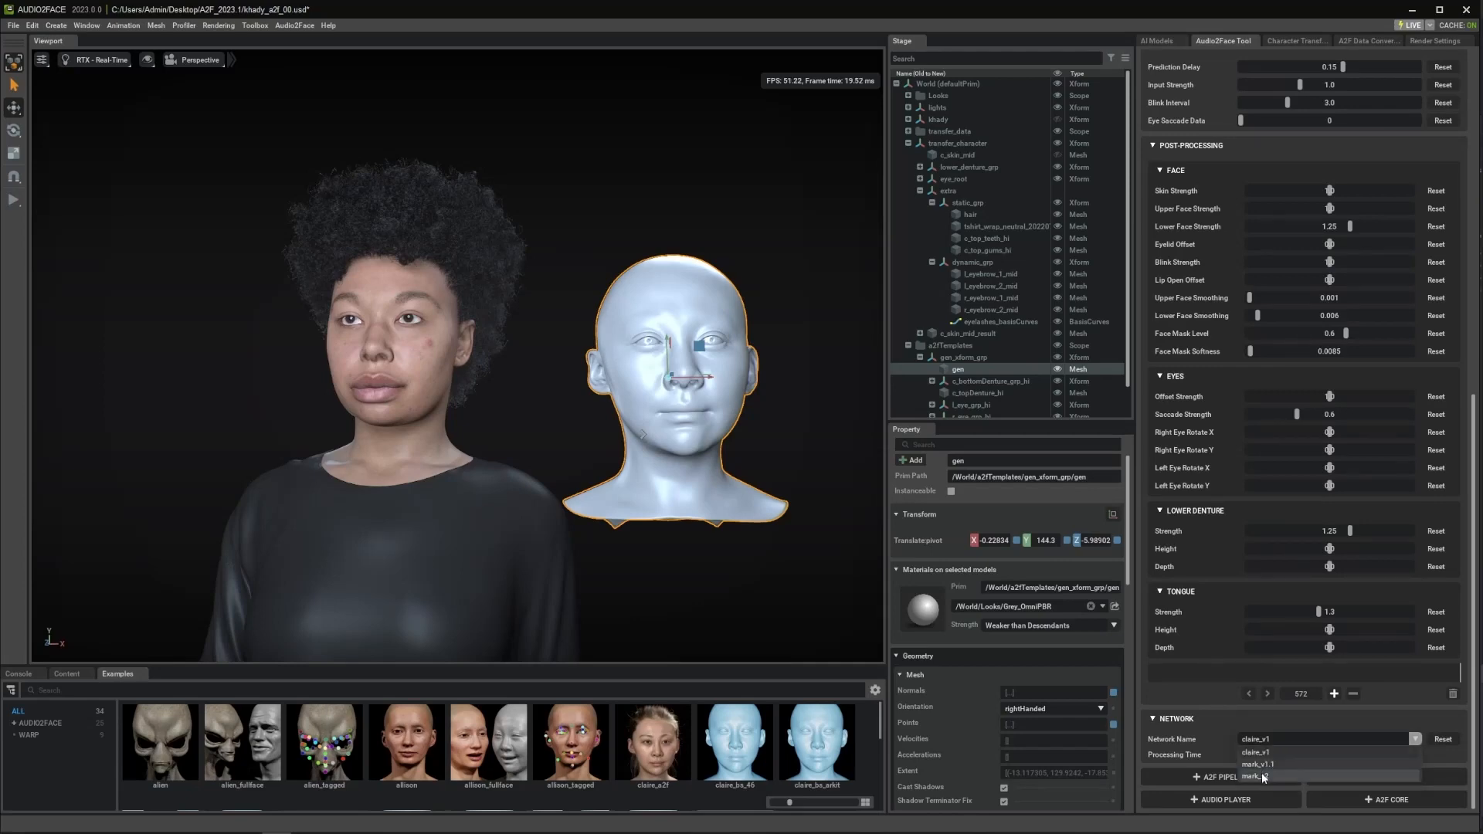
pyautogui.click(1259, 775)
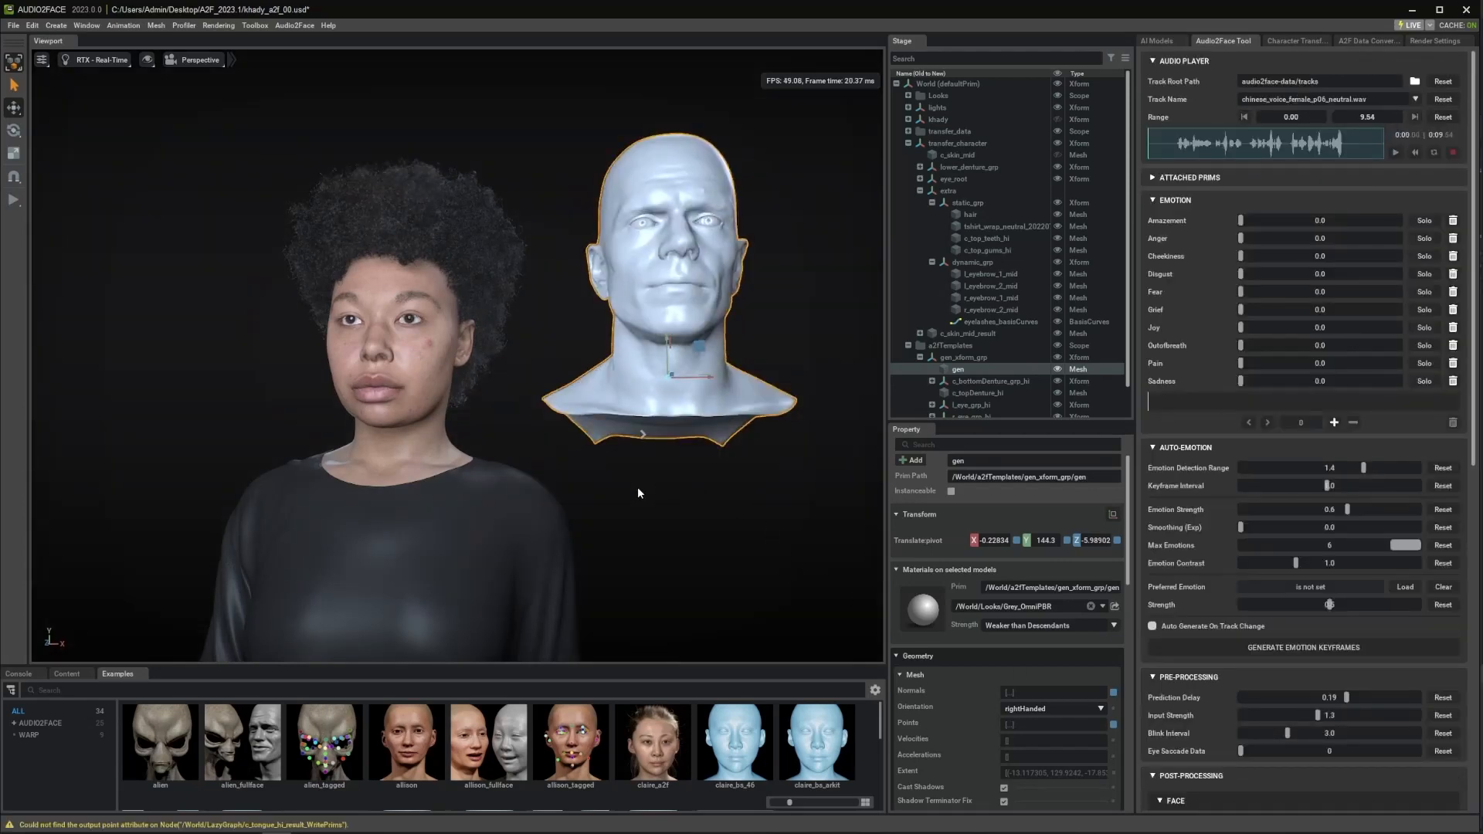
pyautogui.keyDown('alt'); pyautogui.moveTo(634, 485); pyautogui.dragTo(650, 496); pyautogui.keyUp('alt')
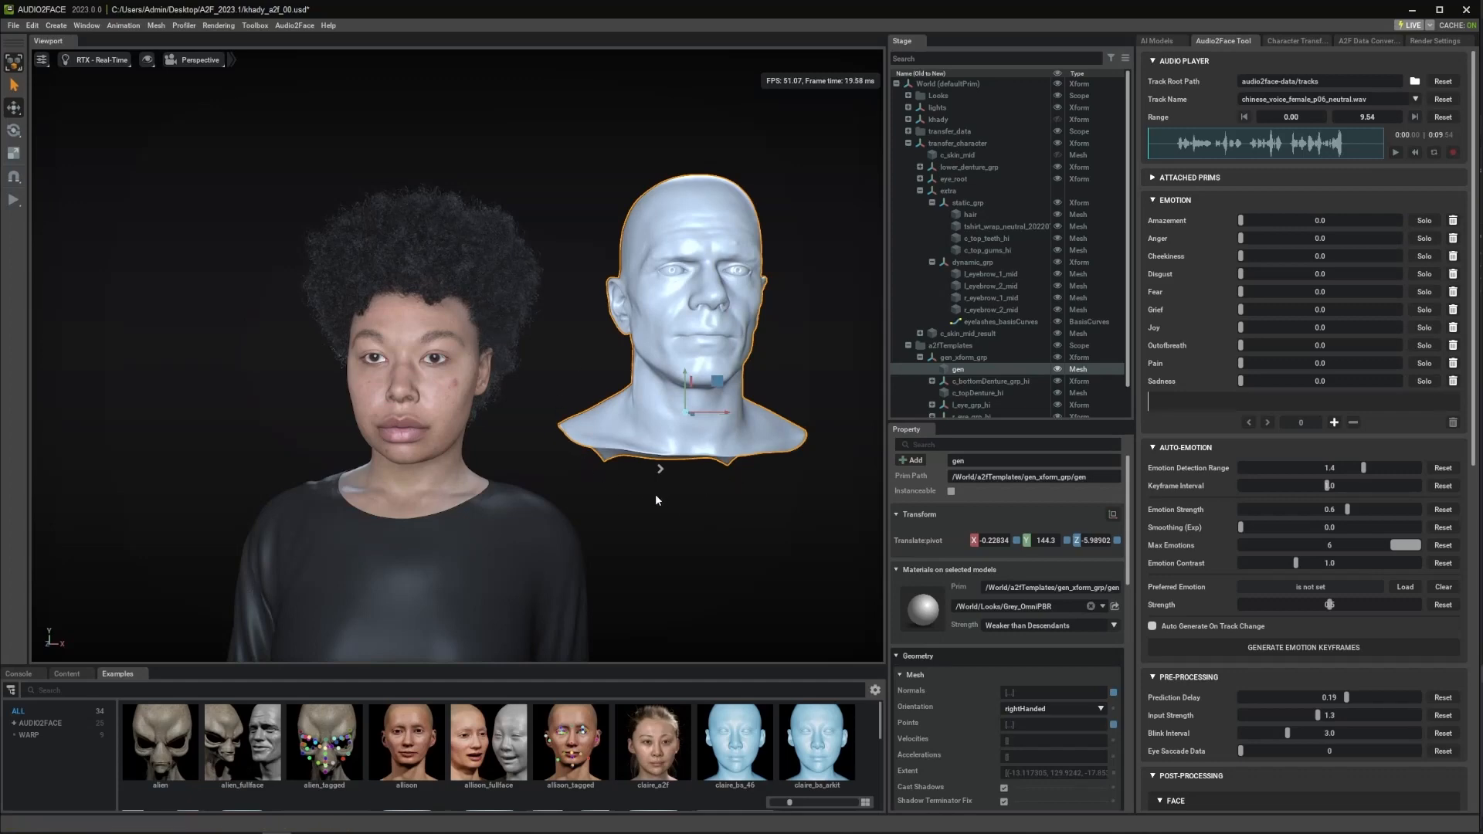
# Step: Play the current Chinese neutral track with the Mark network to check the character's animation, and pause partway through
pyautogui.click(1290, 98)
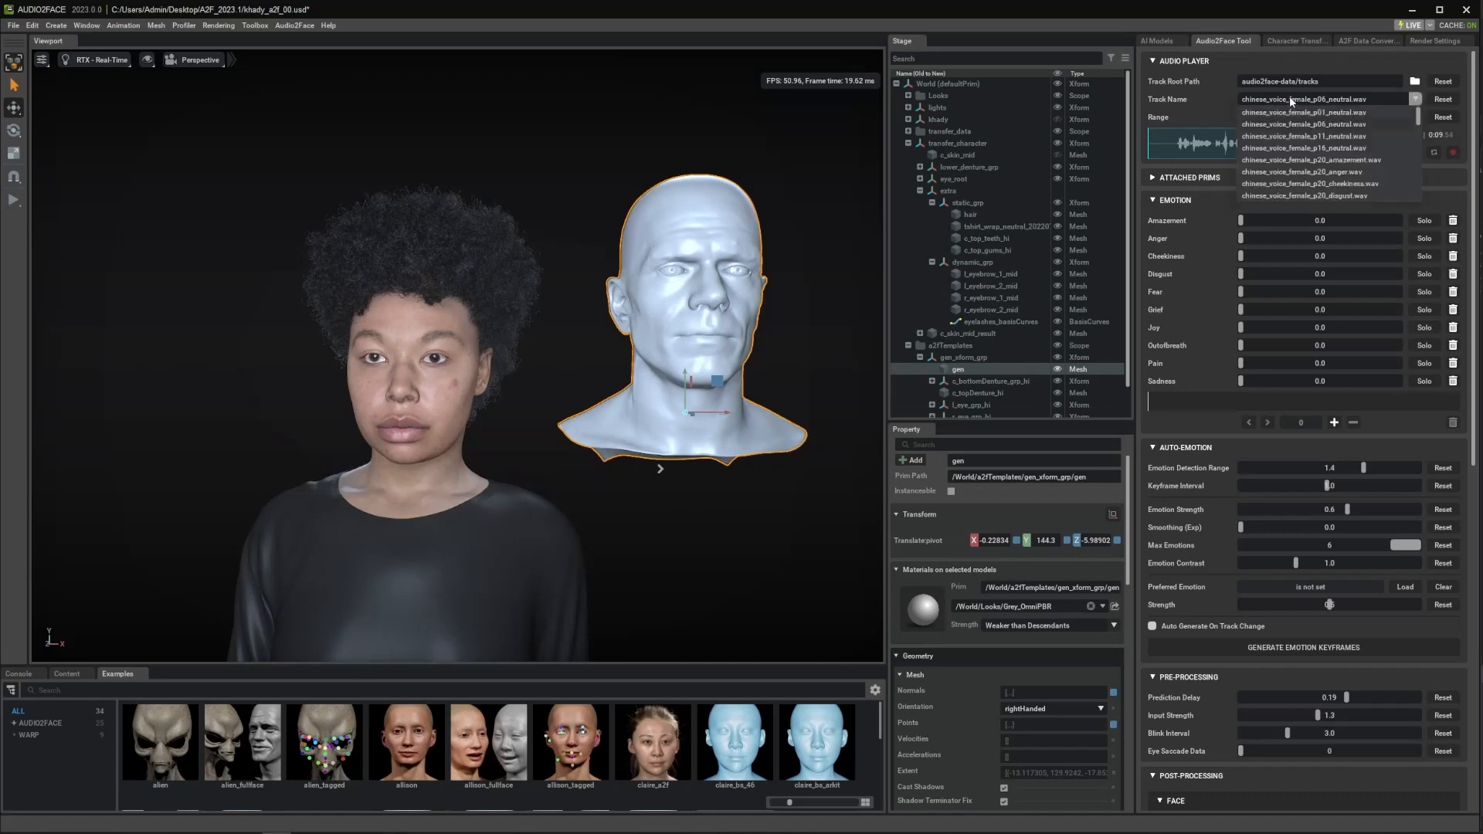
pyautogui.click(1352, 58)
pyautogui.click(1394, 153)
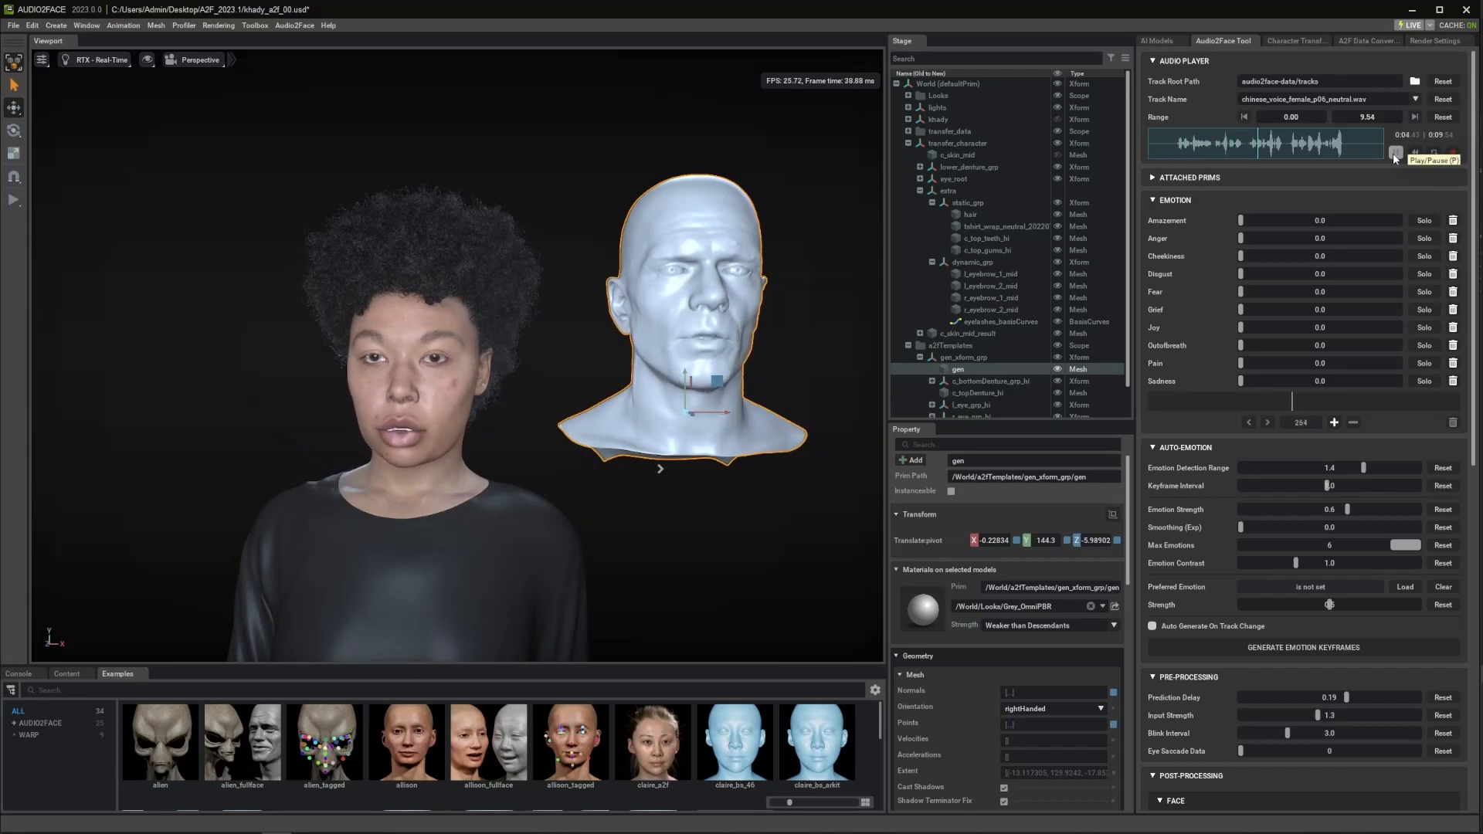
pyautogui.click(1395, 153)
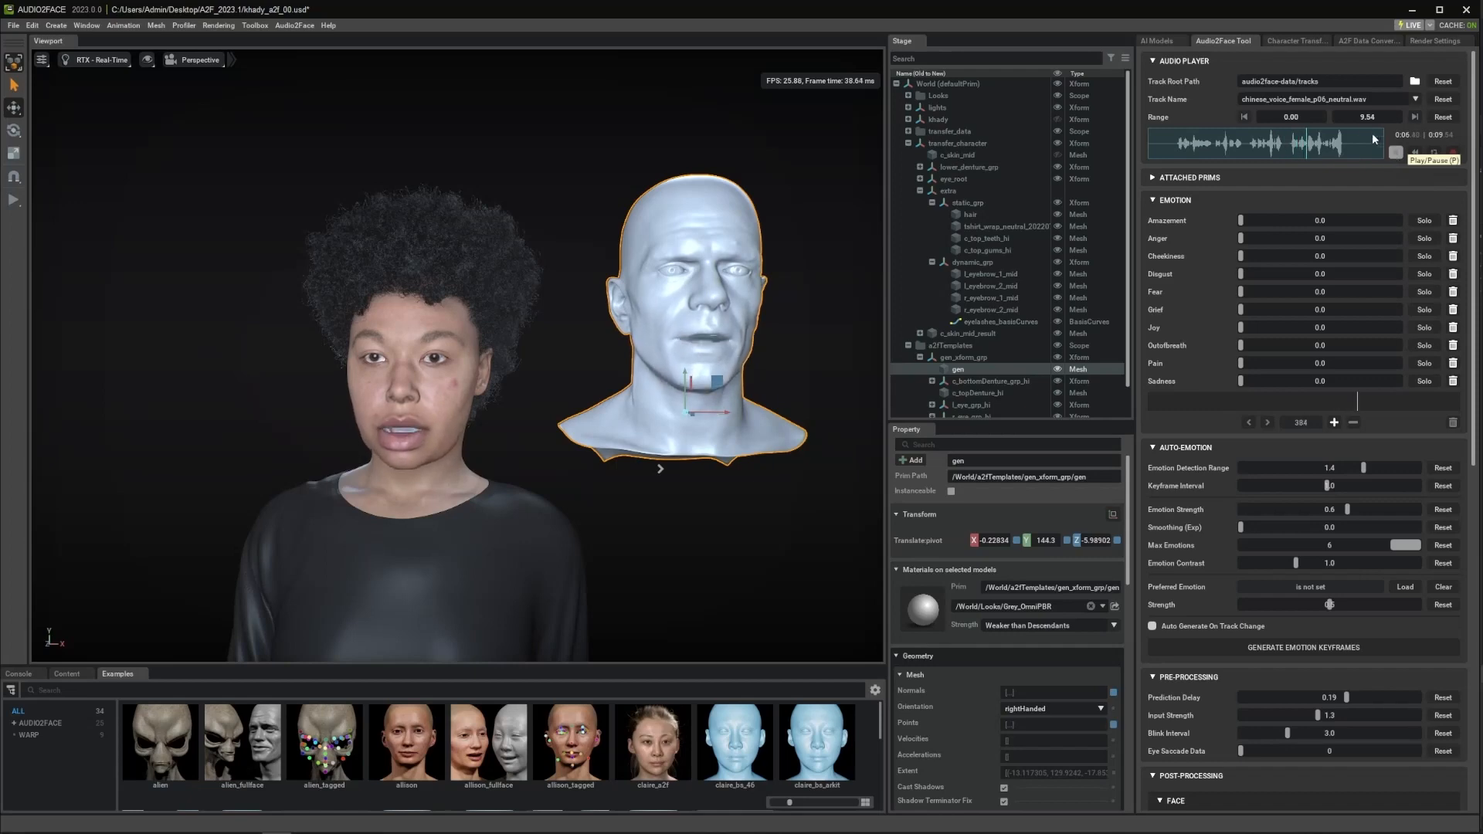
# Step: Load the track english_voice_male_p3_anger.wav and play it on the Mark-driven character
pyautogui.click(1336, 98)
pyautogui.scroll(-3, 1342, 144)
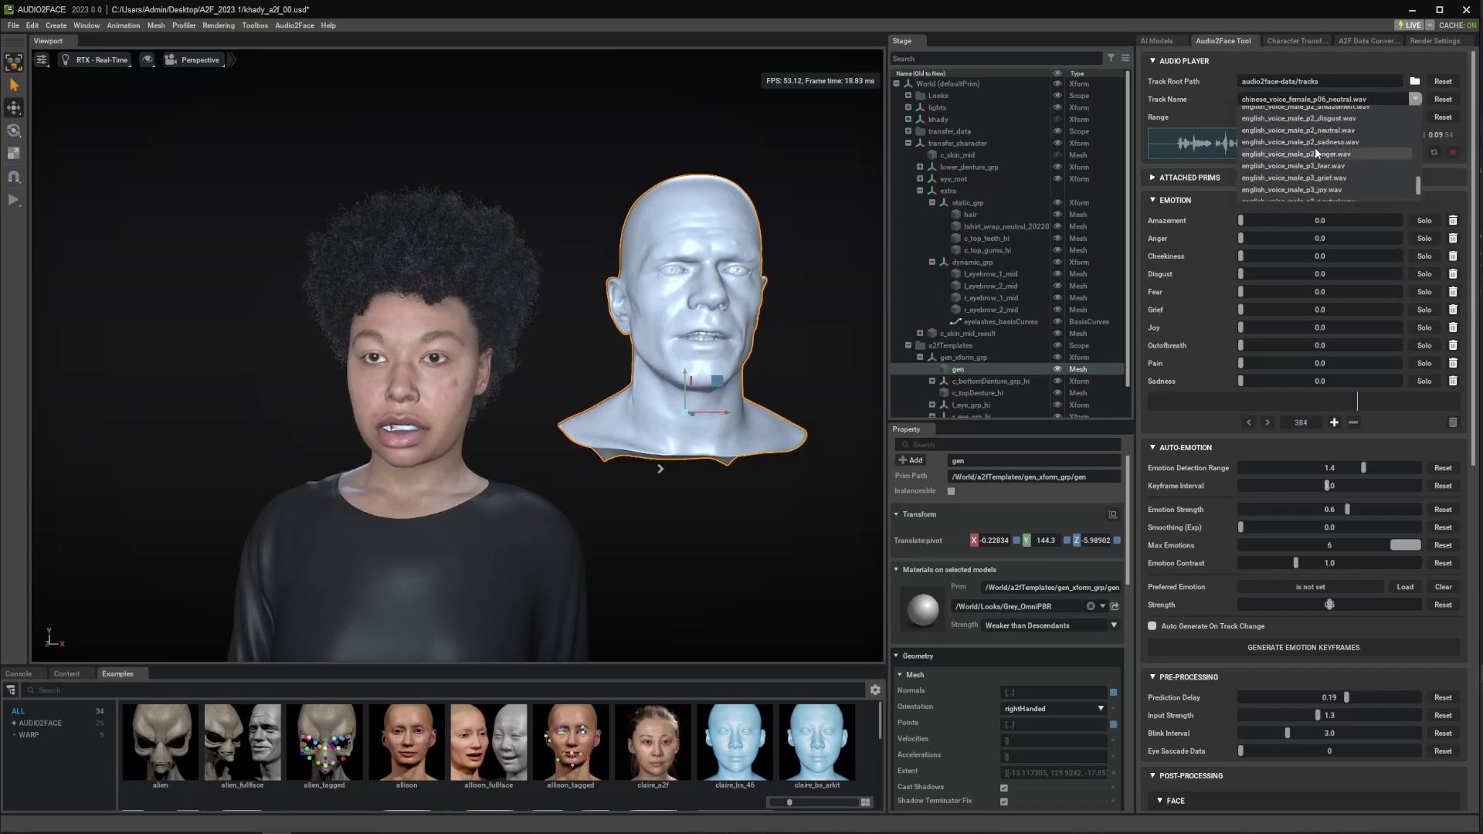
pyautogui.click(1314, 153)
pyautogui.click(1394, 152)
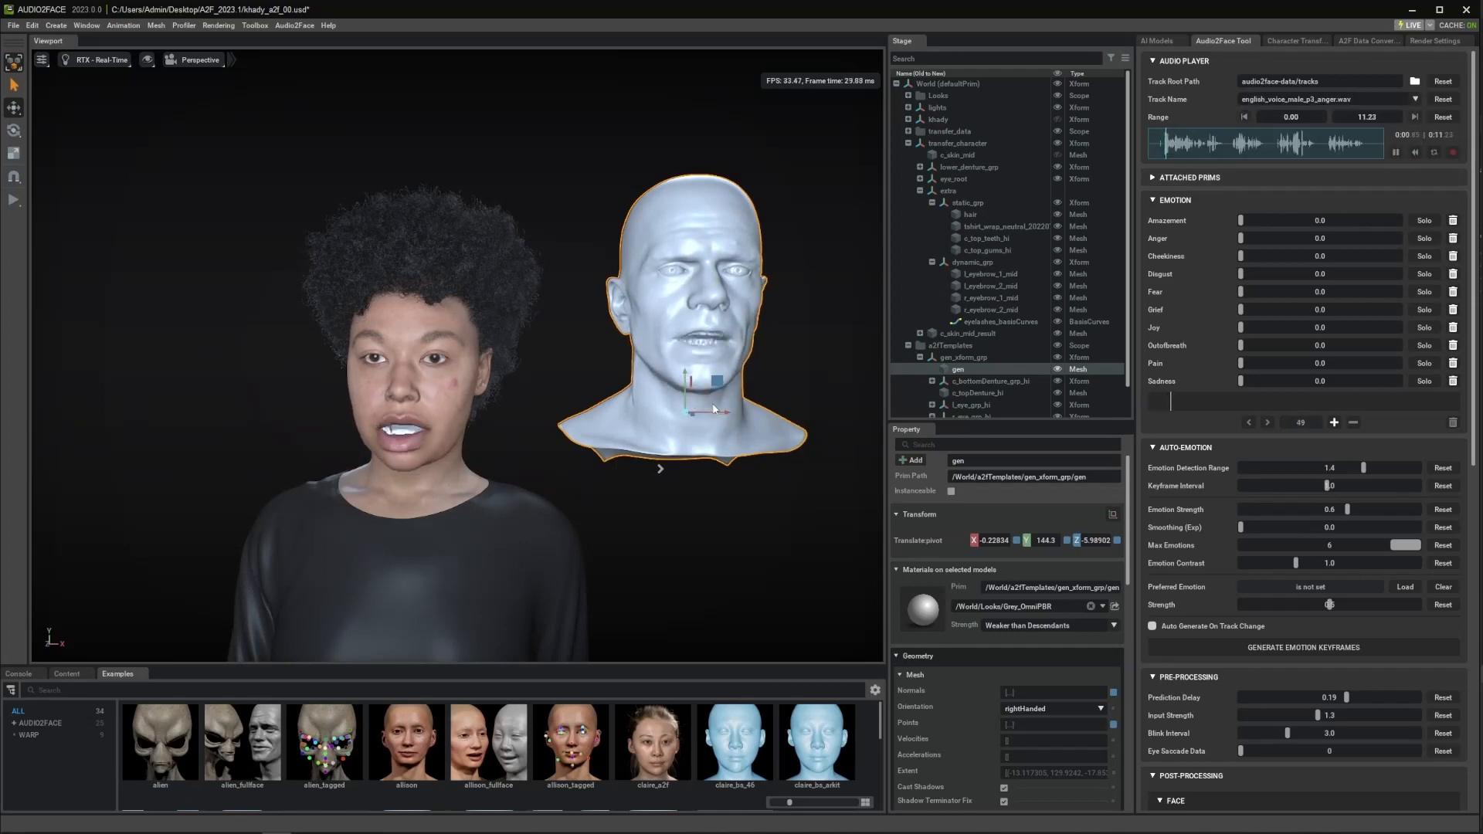